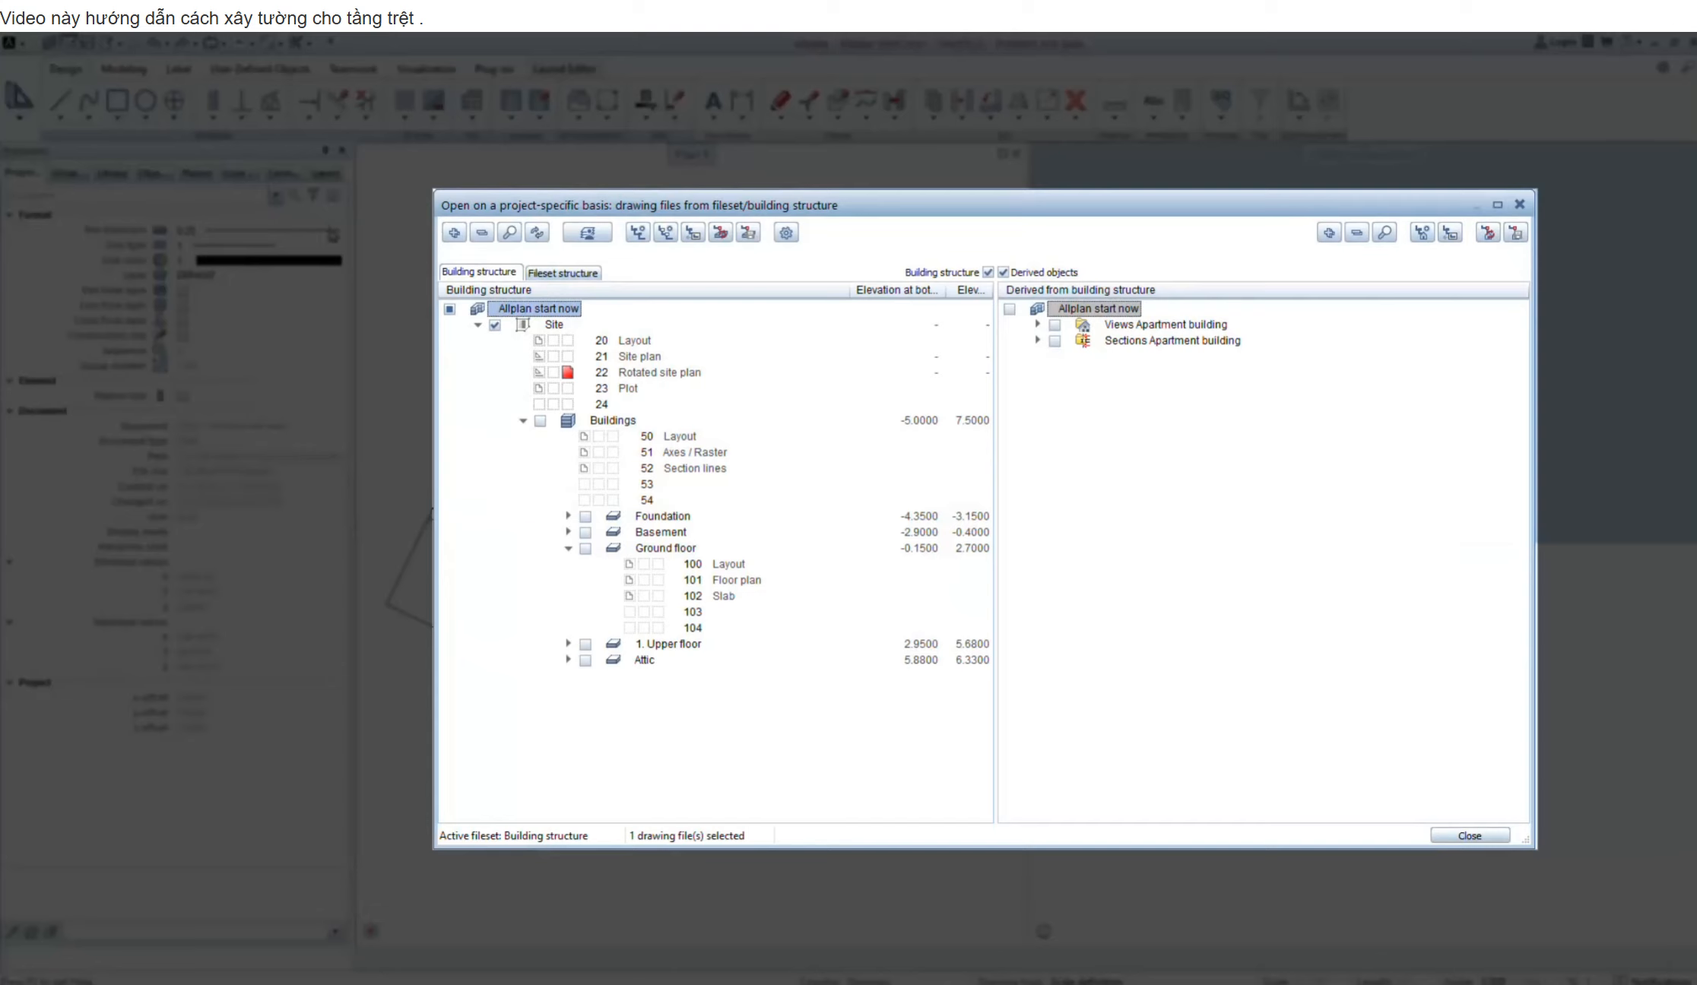
Make drawing file 101 Floor plan current with 22 Rotated site plan as passive background, and reduce the workspace to one viewport
left_click(631, 380)
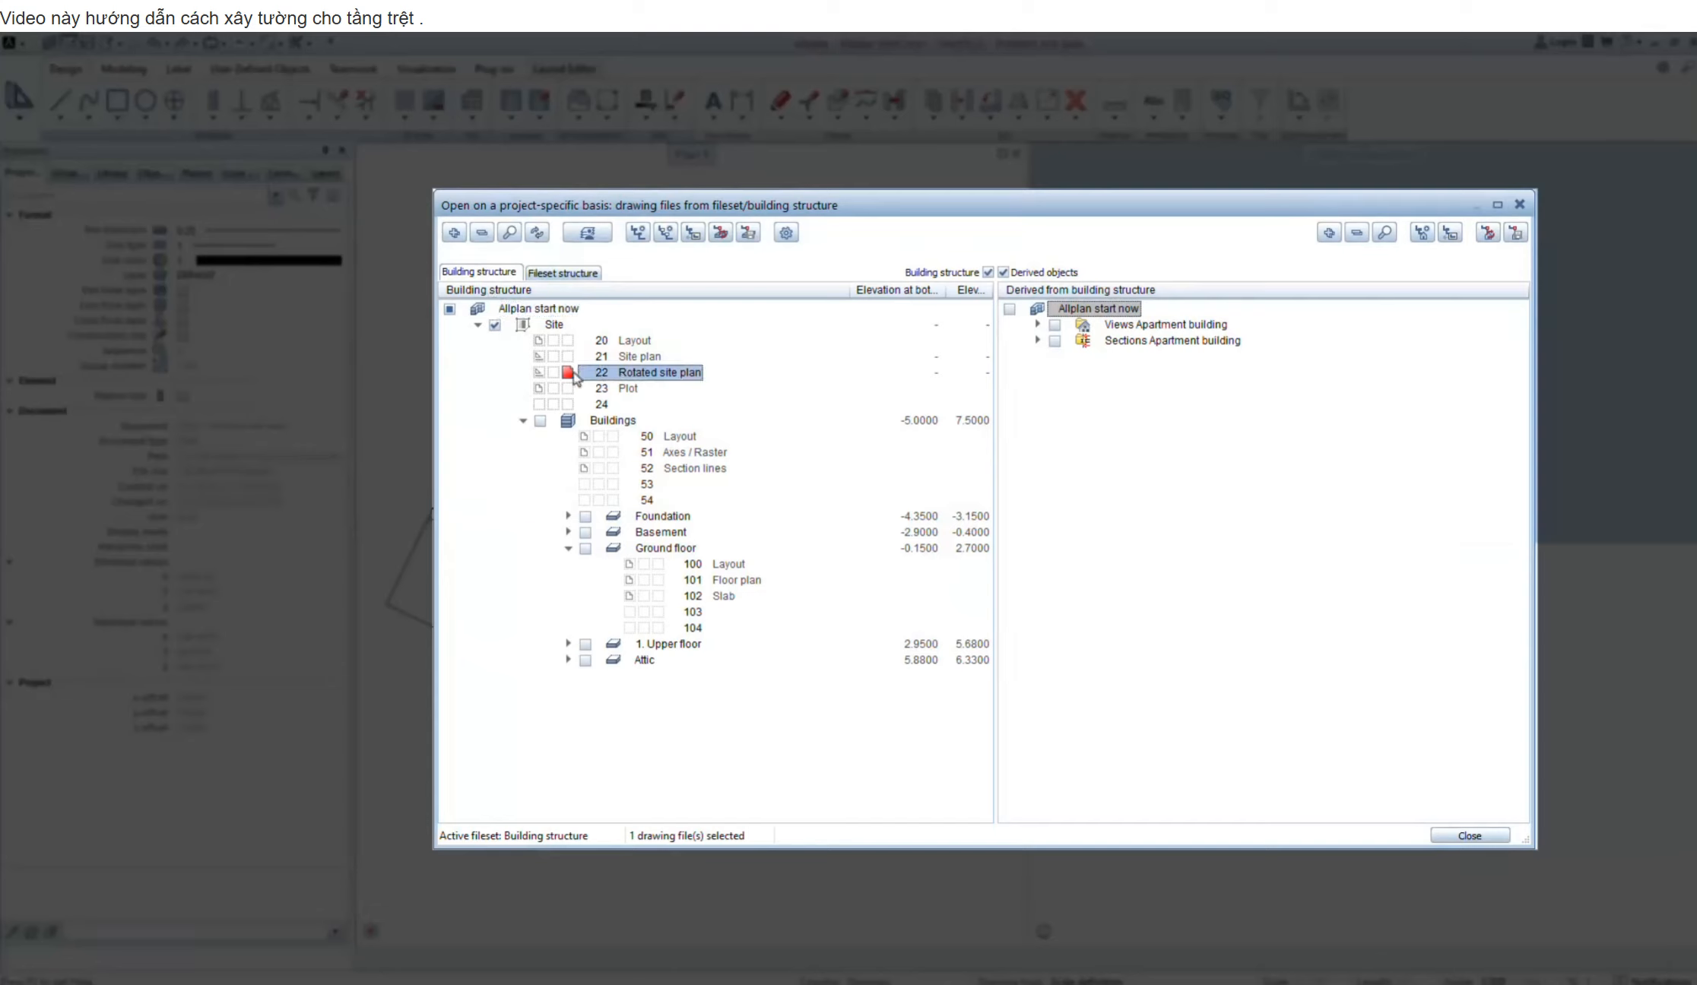
left_click(539, 373)
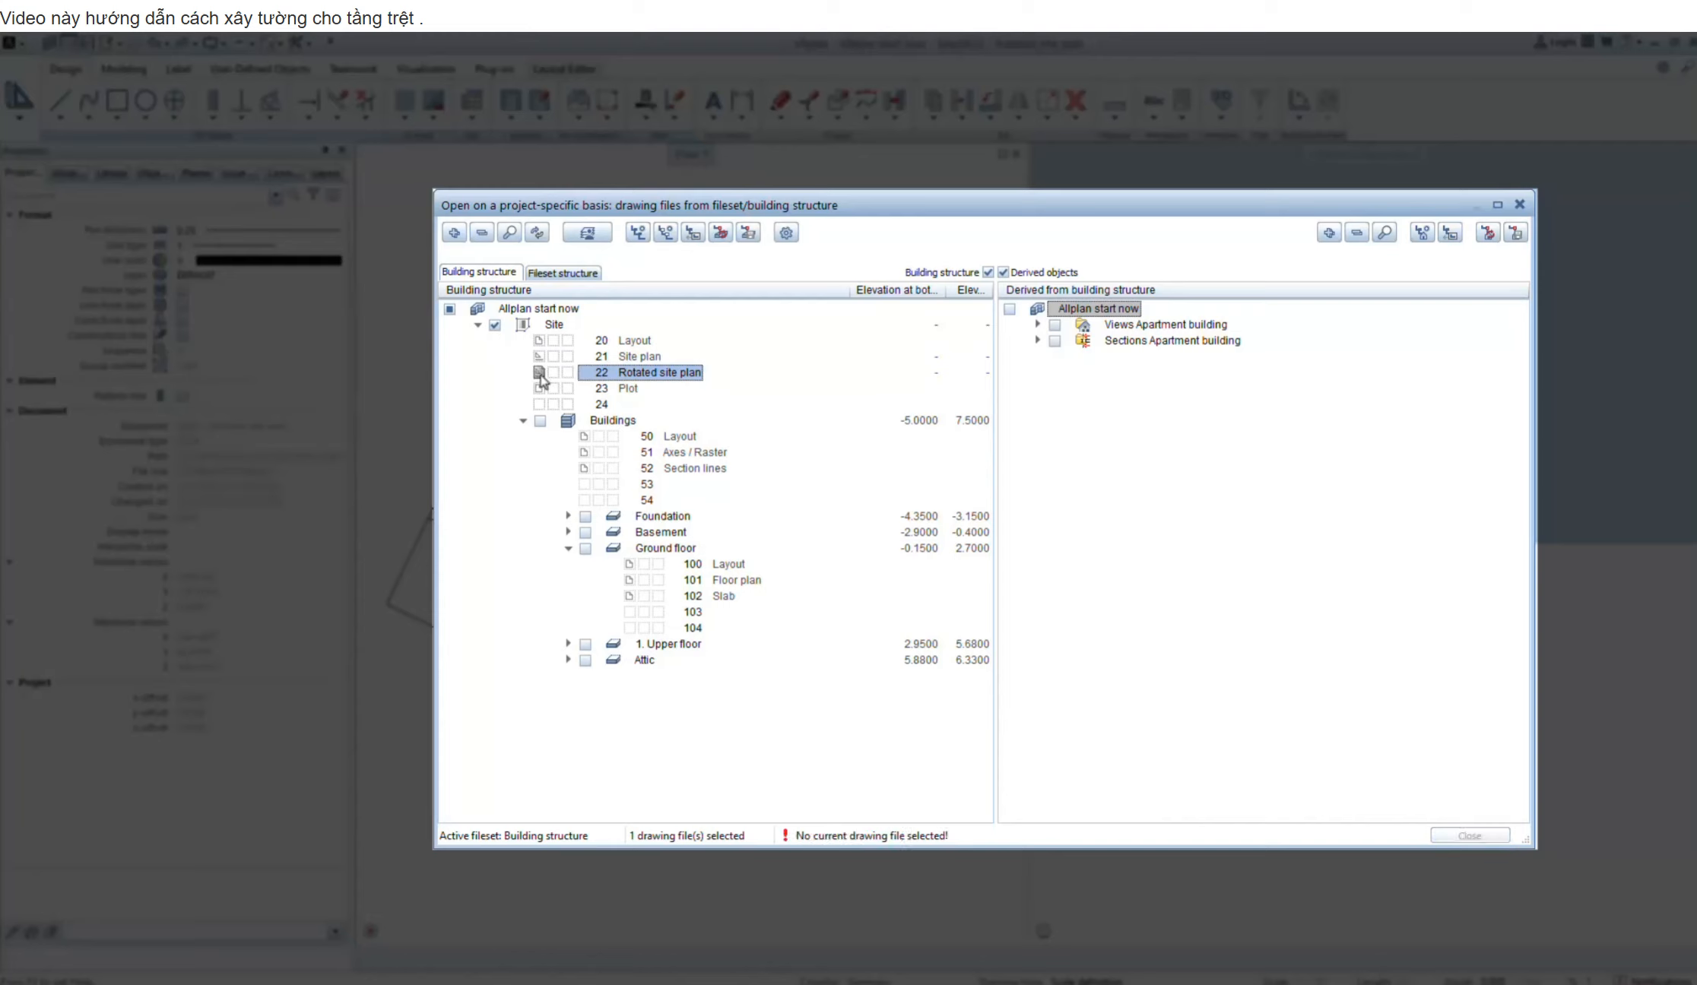
left_click(659, 581)
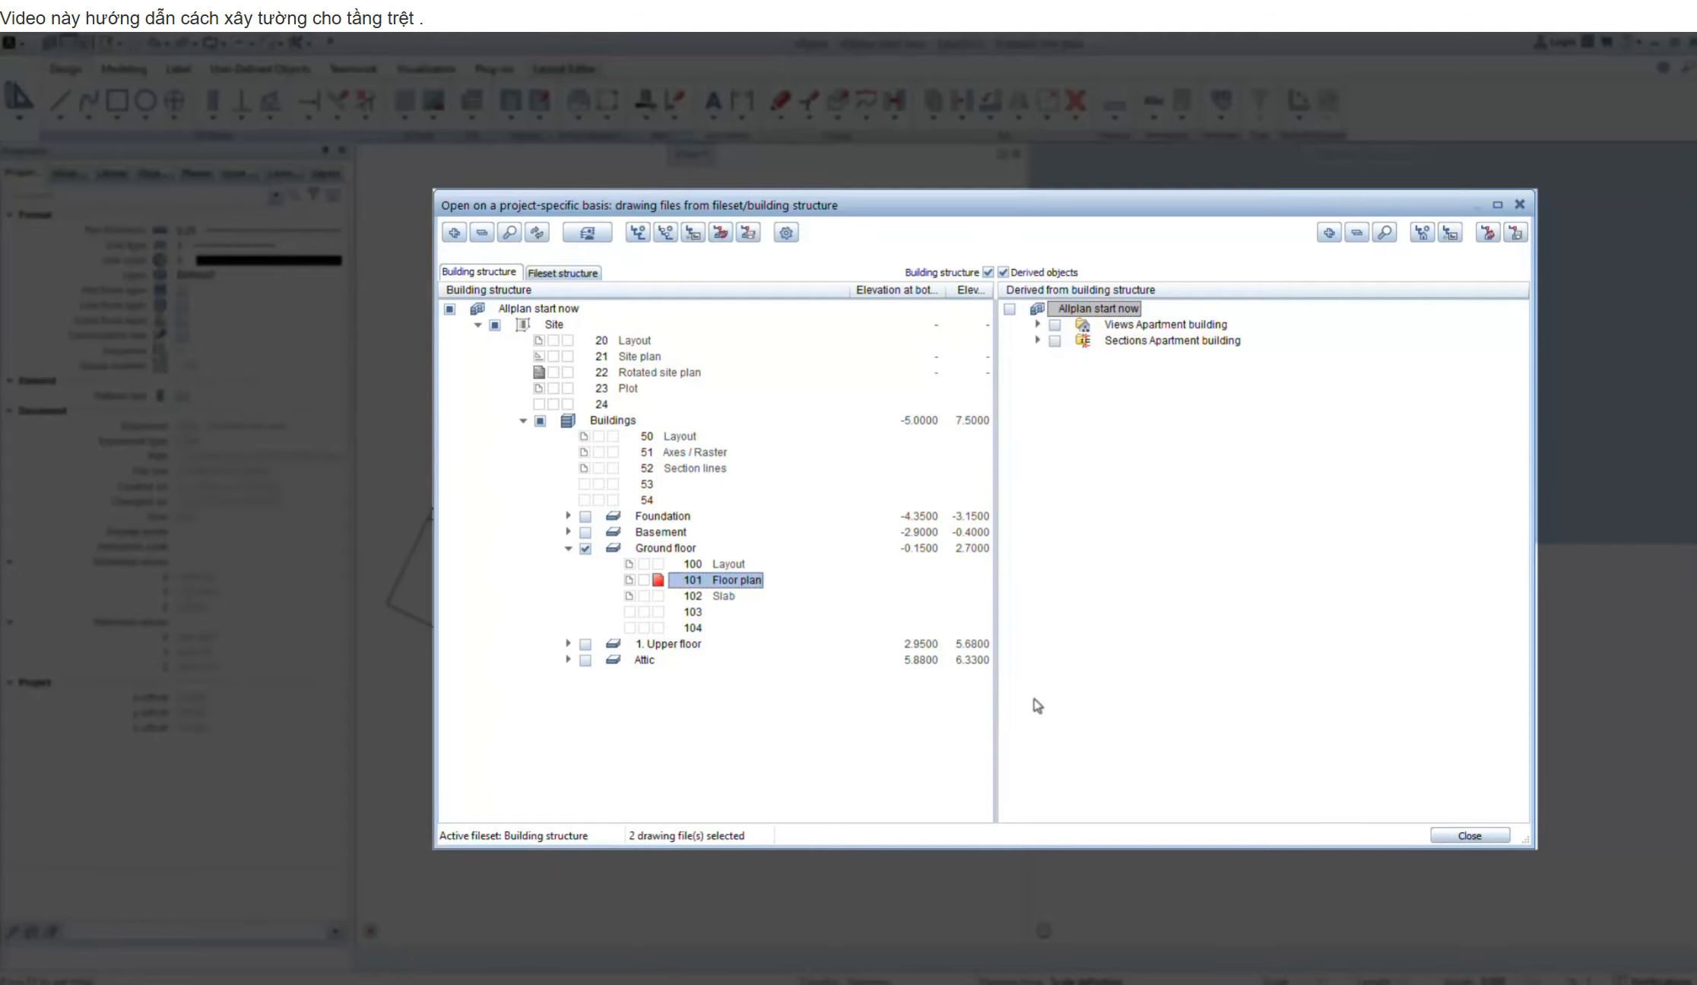
left_click(1454, 836)
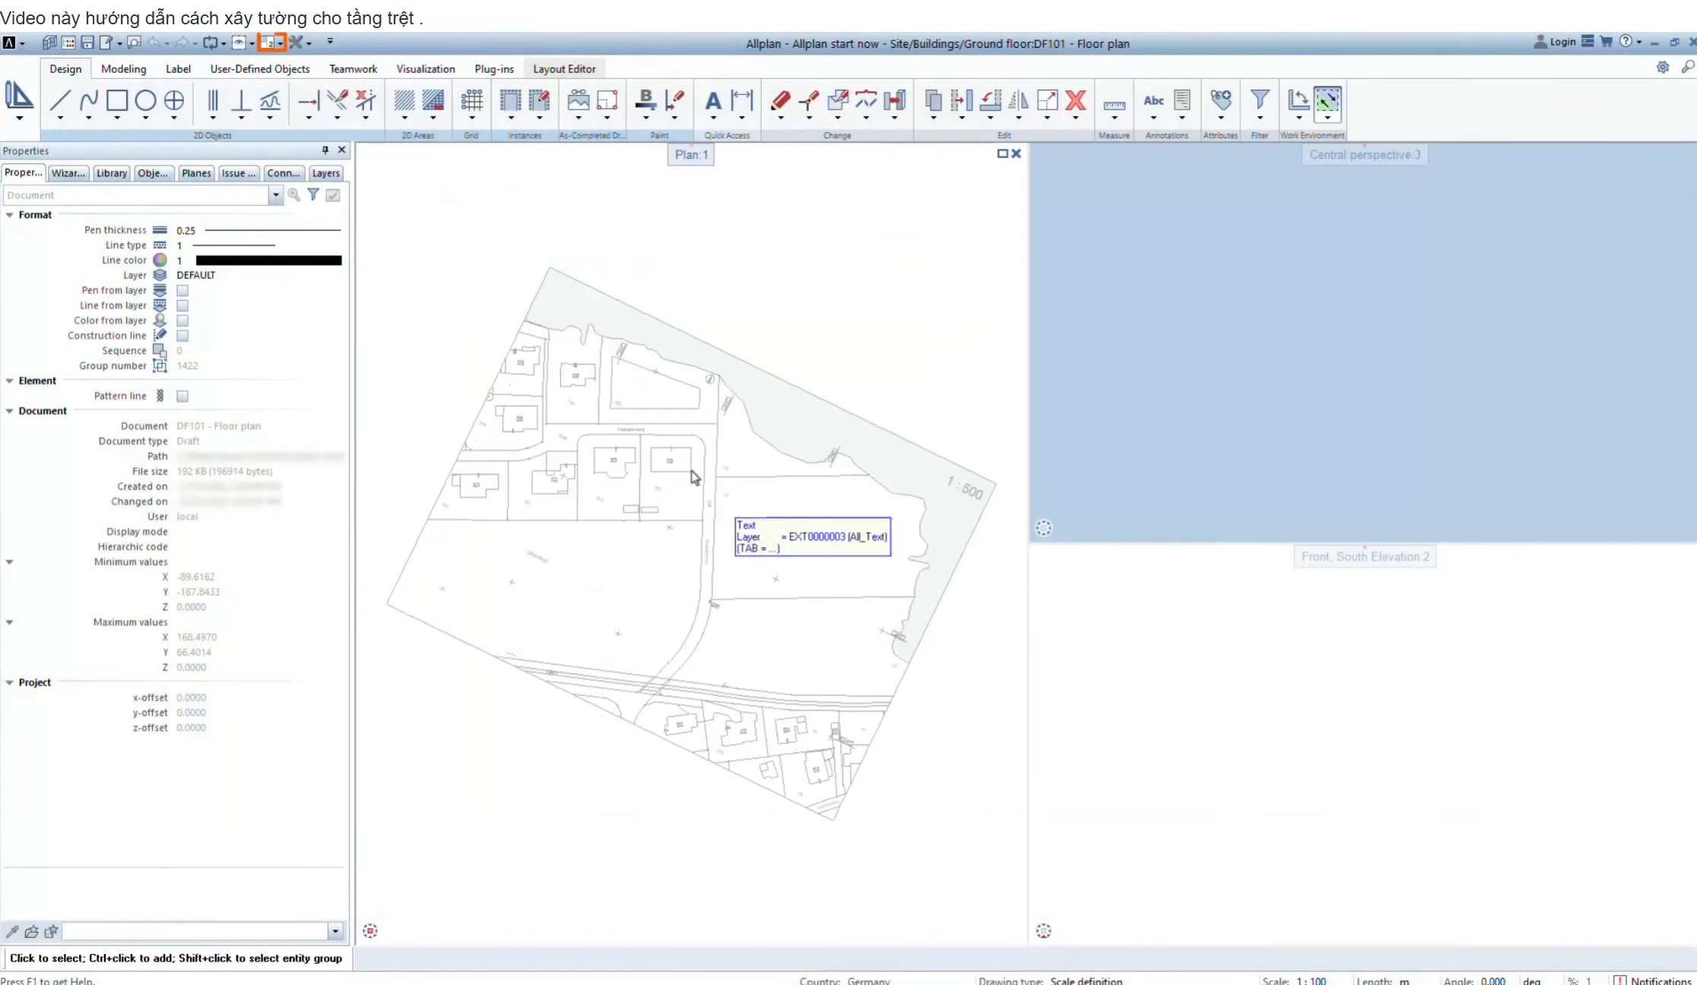
left_click(280, 44)
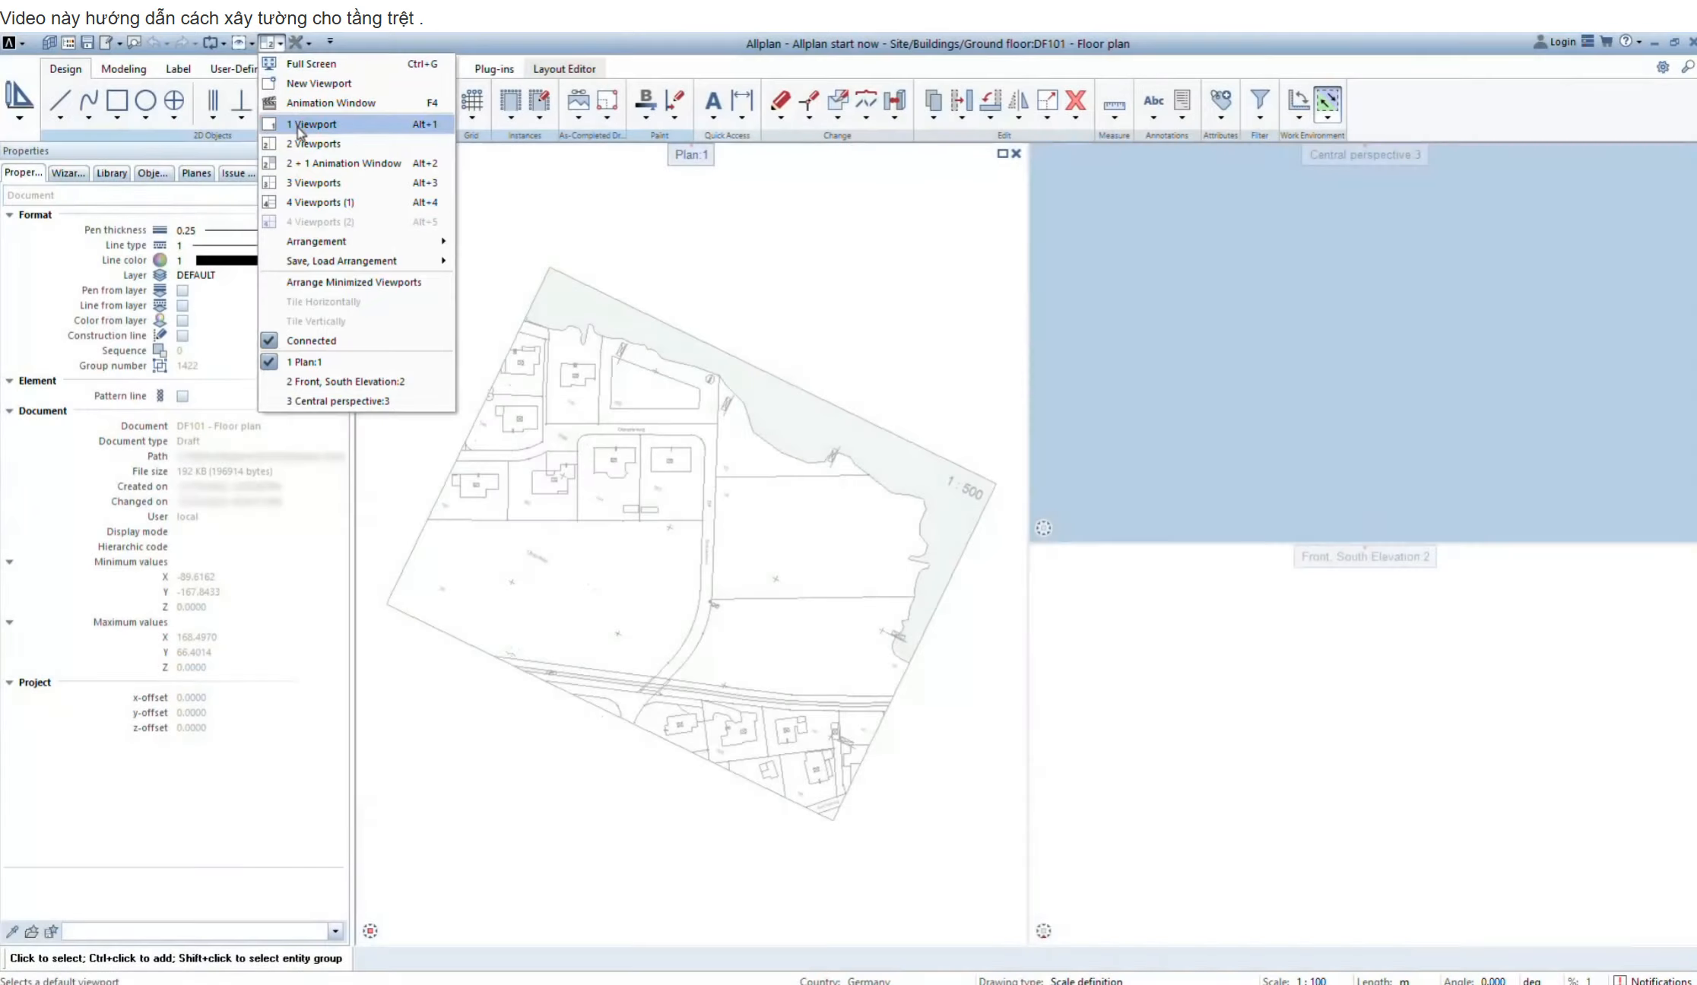
left_click(301, 125)
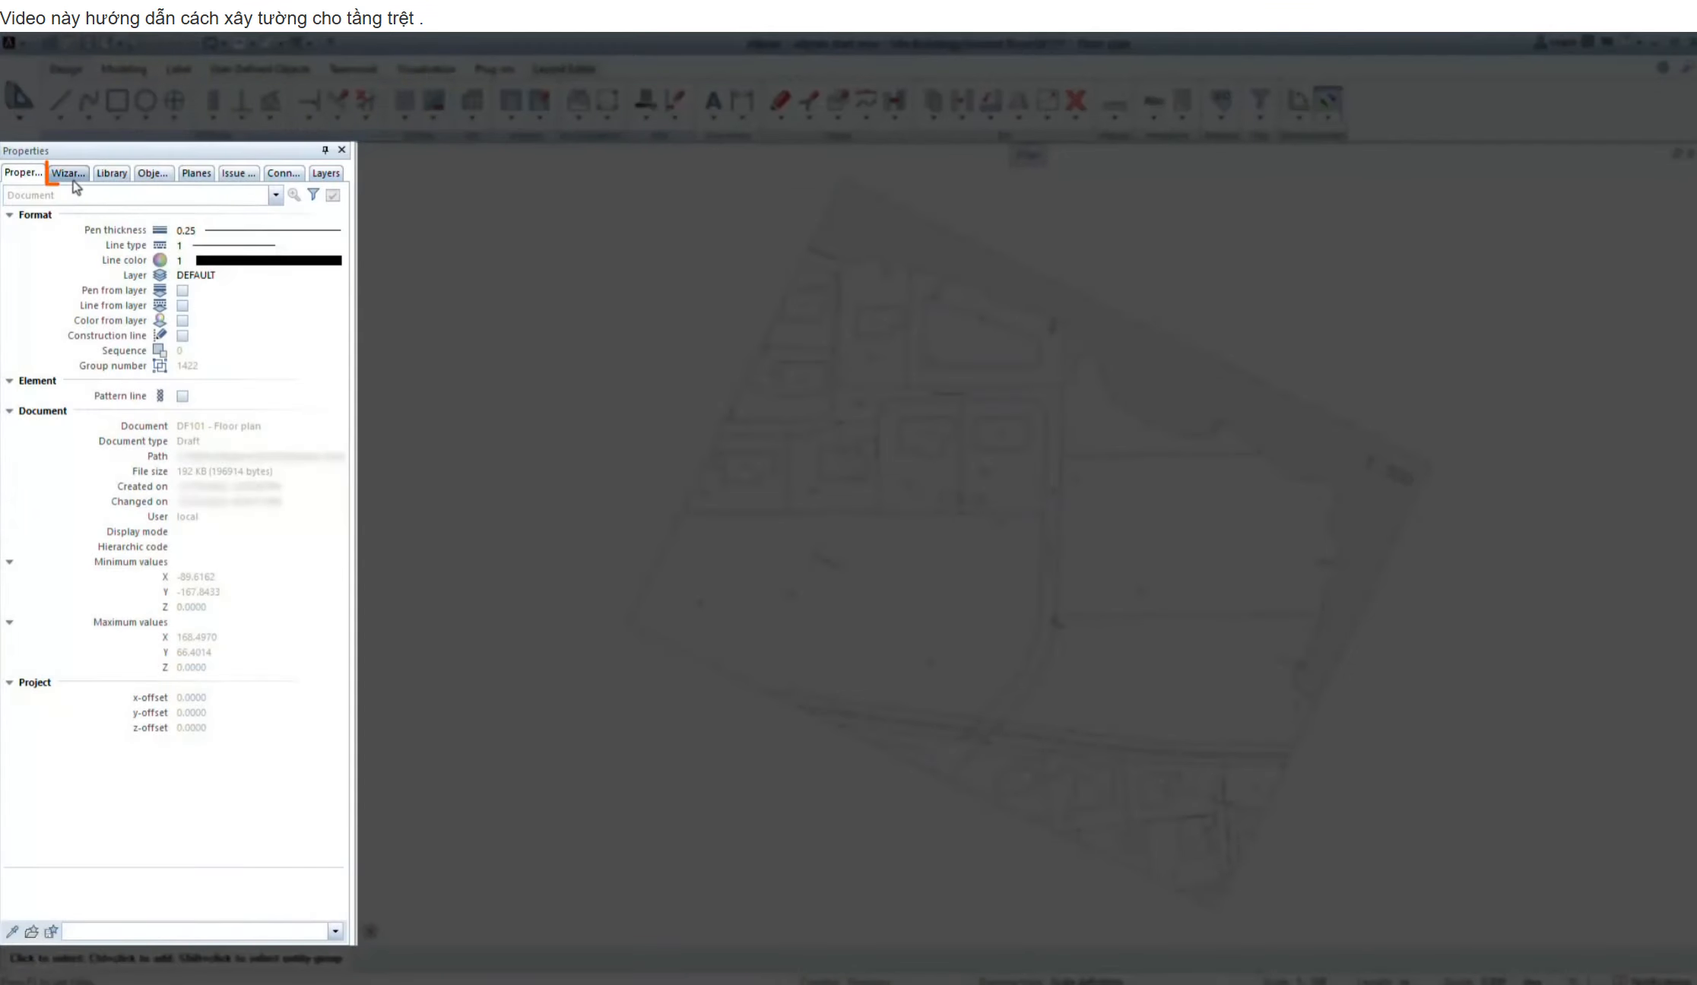
Start a wall from the wizard's Ground floor exterior wall and accept its two-layer settings of 0.12 m and 0.30 m
left_click(70, 173)
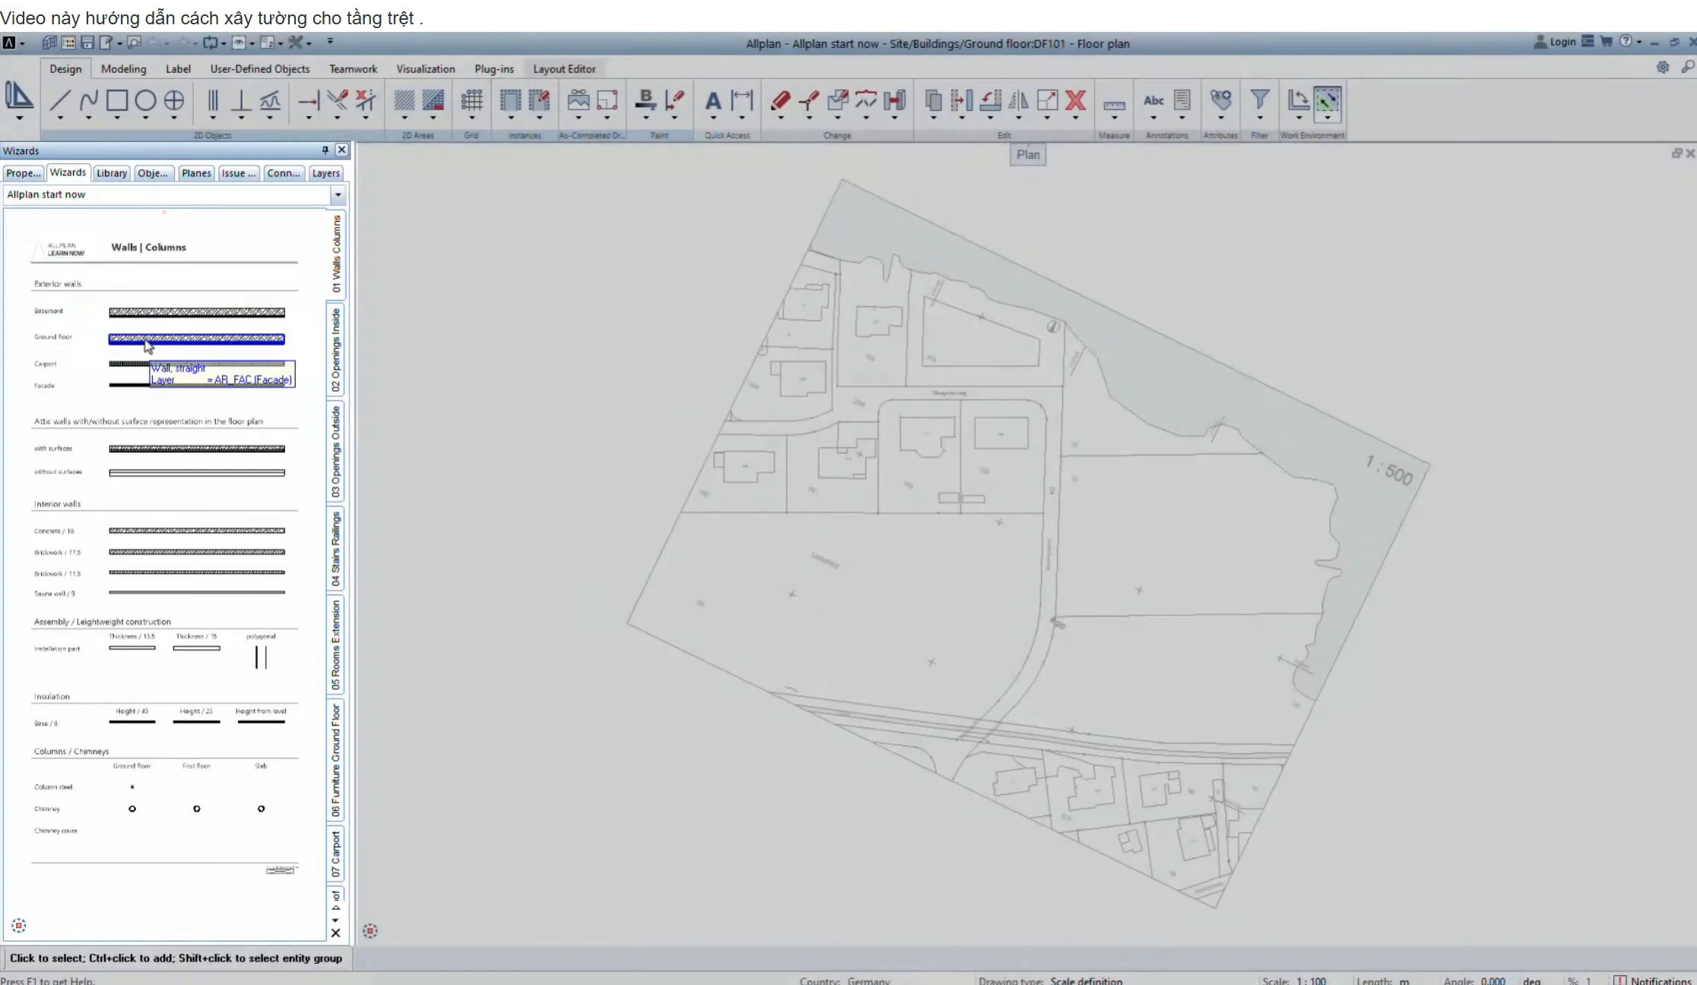
left_click(146, 347)
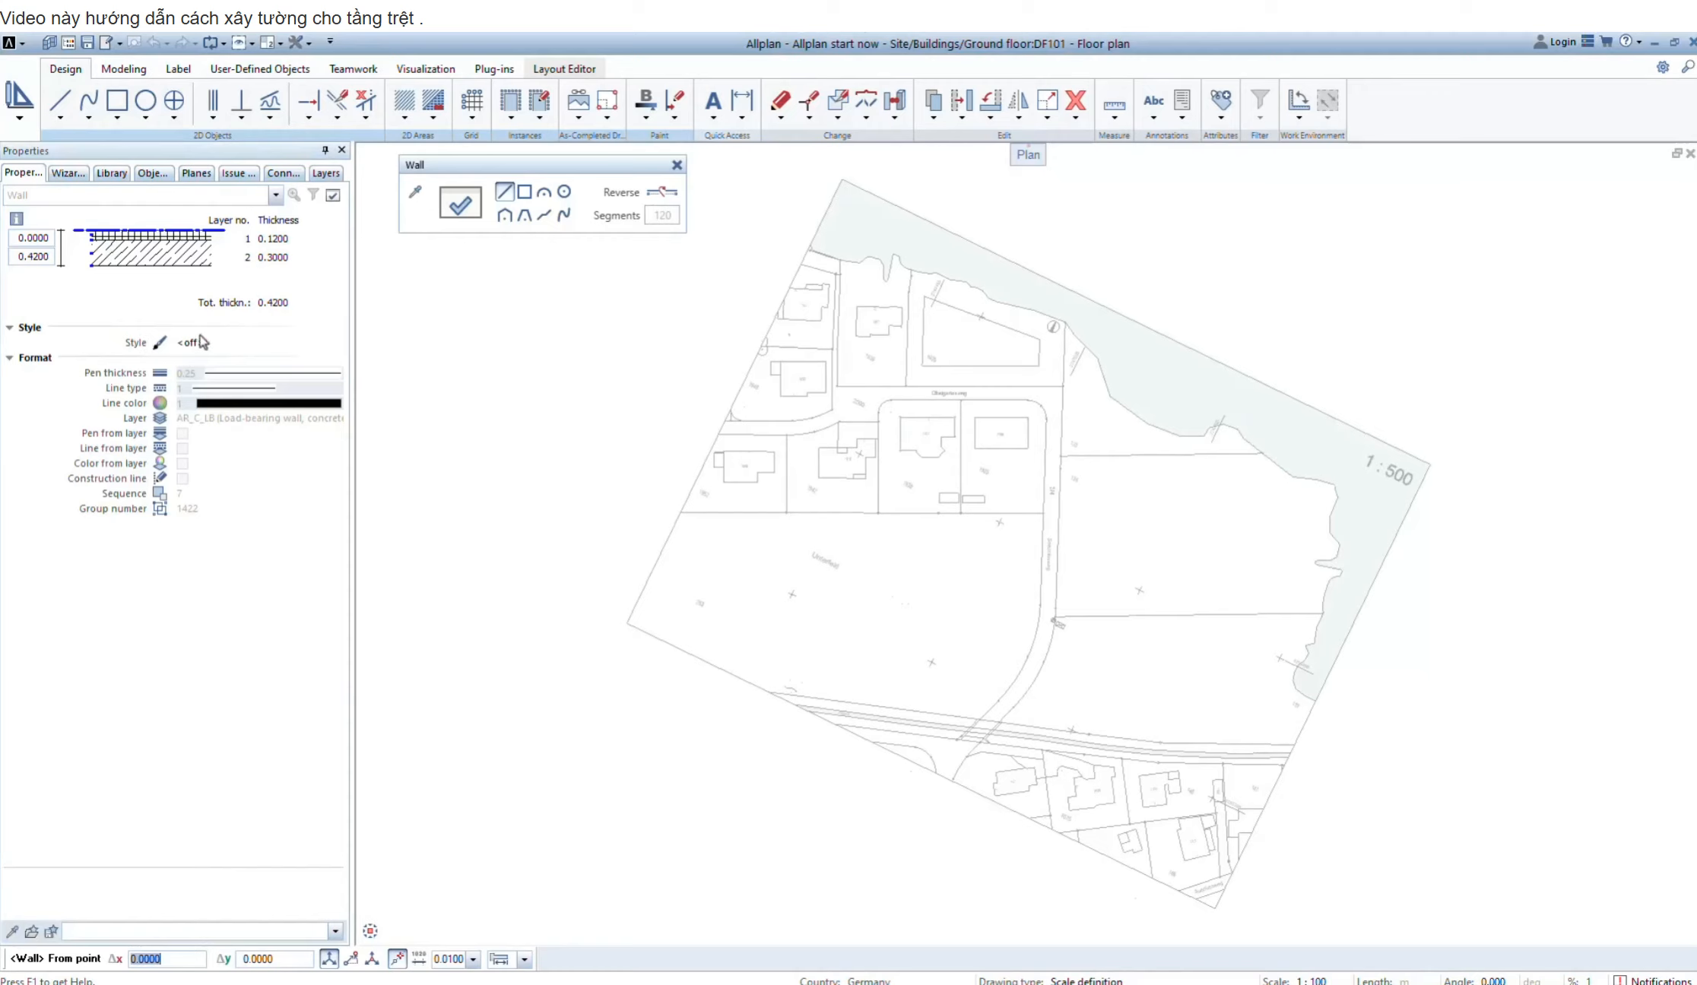
left_click(460, 203)
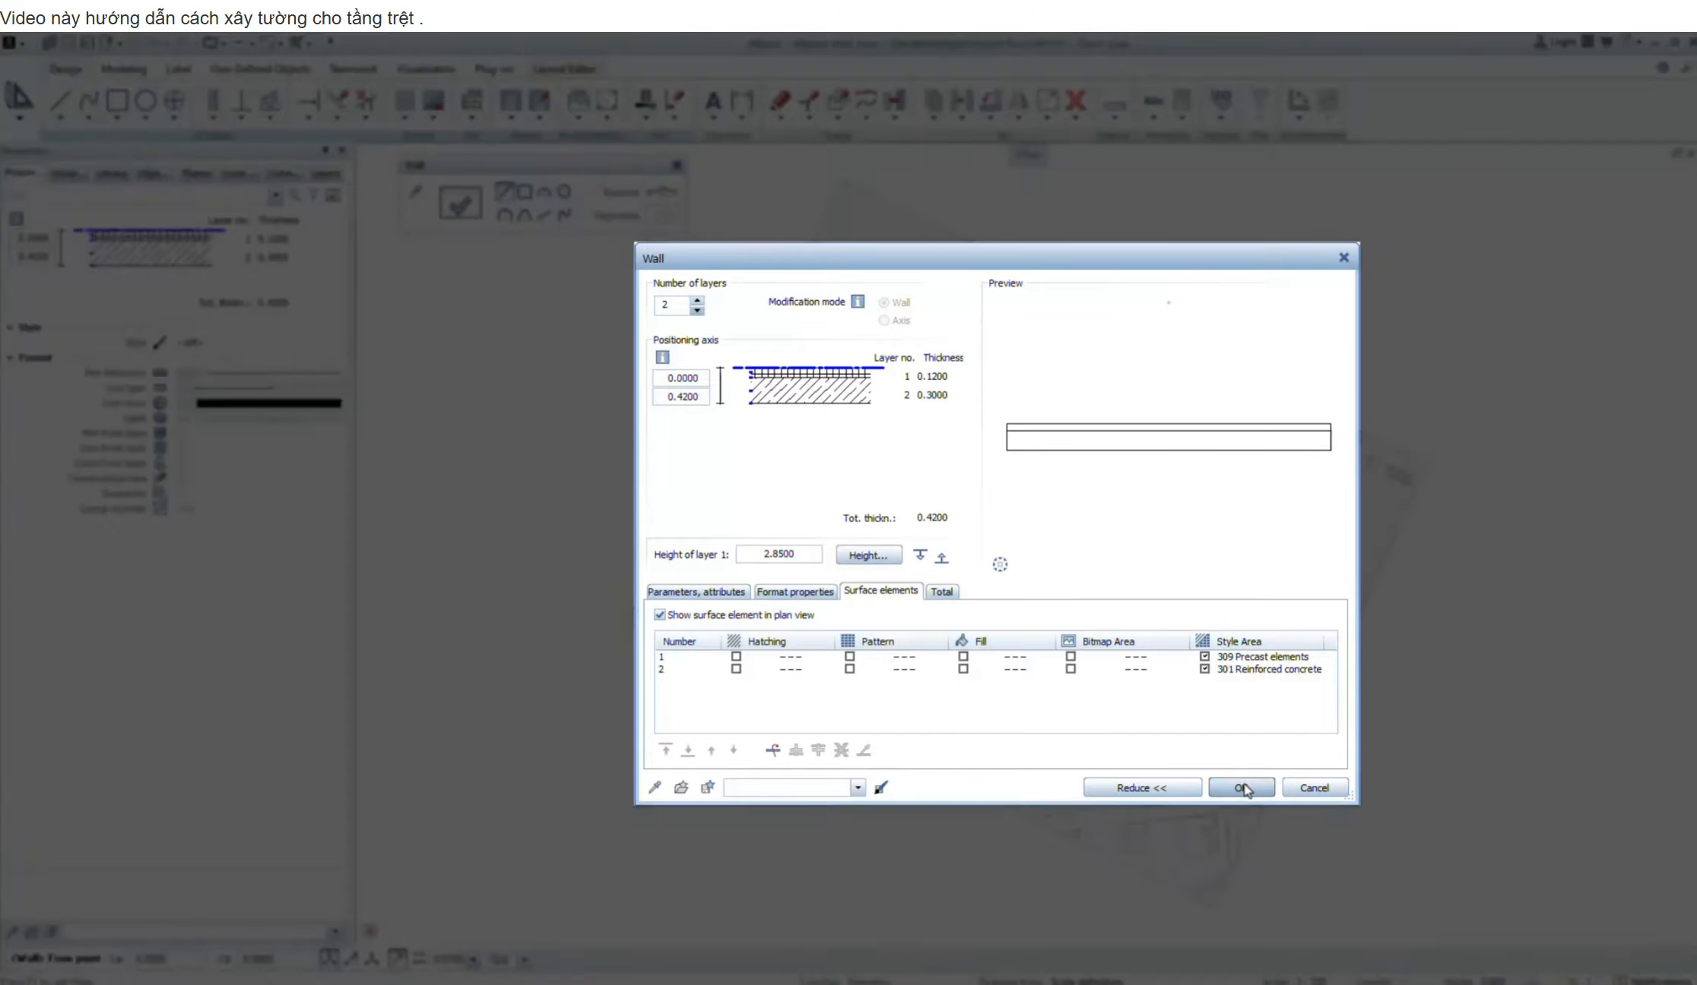
left_click(1244, 789)
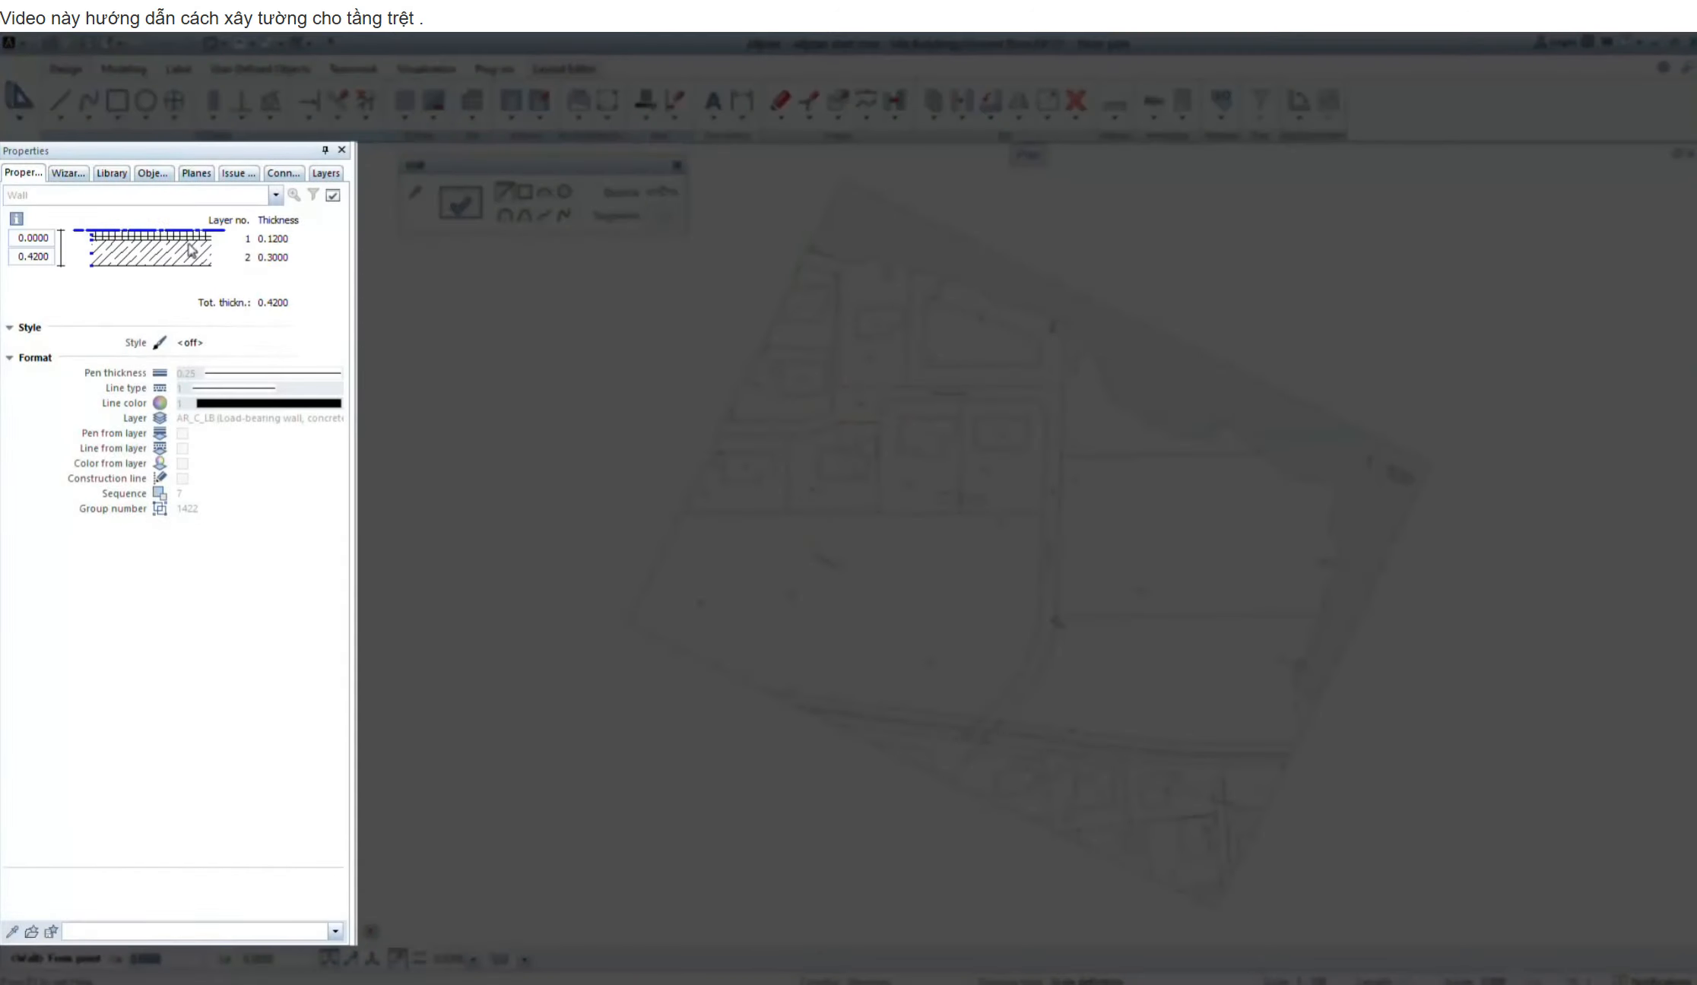
Preview the wizard walls in each drawing type from Schematic design drawing to Building alteration drawing, colored, then restore Scale definition
left_click(76, 175)
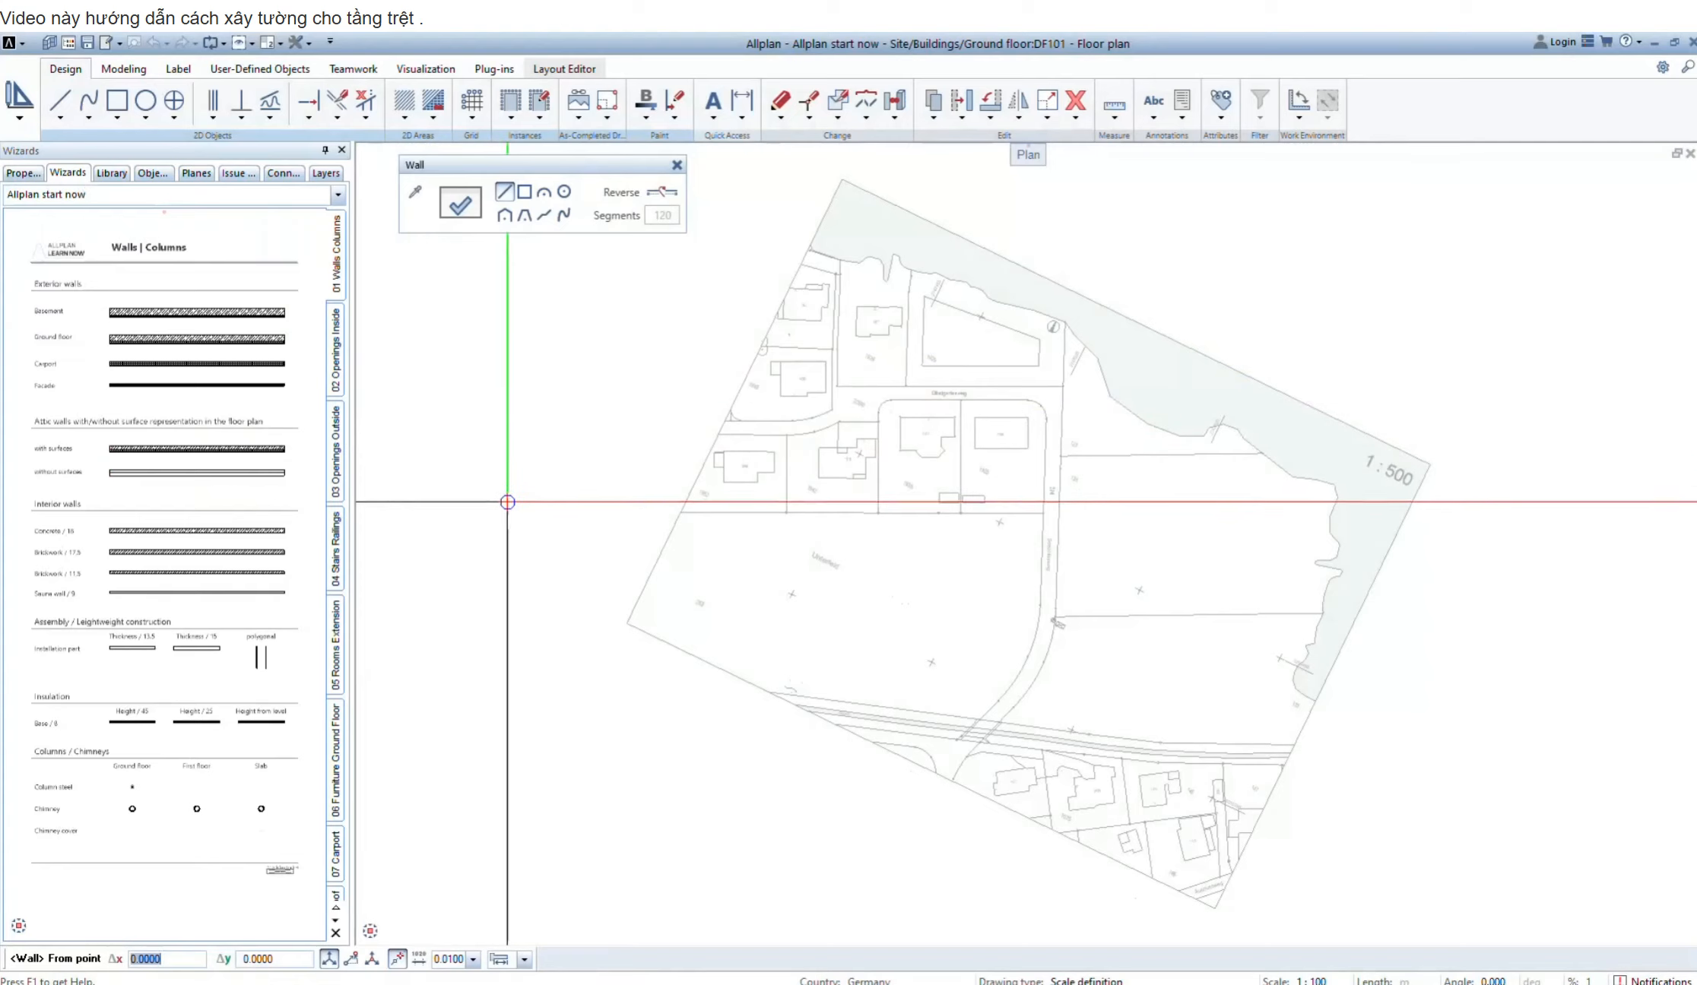
left_click(1095, 981)
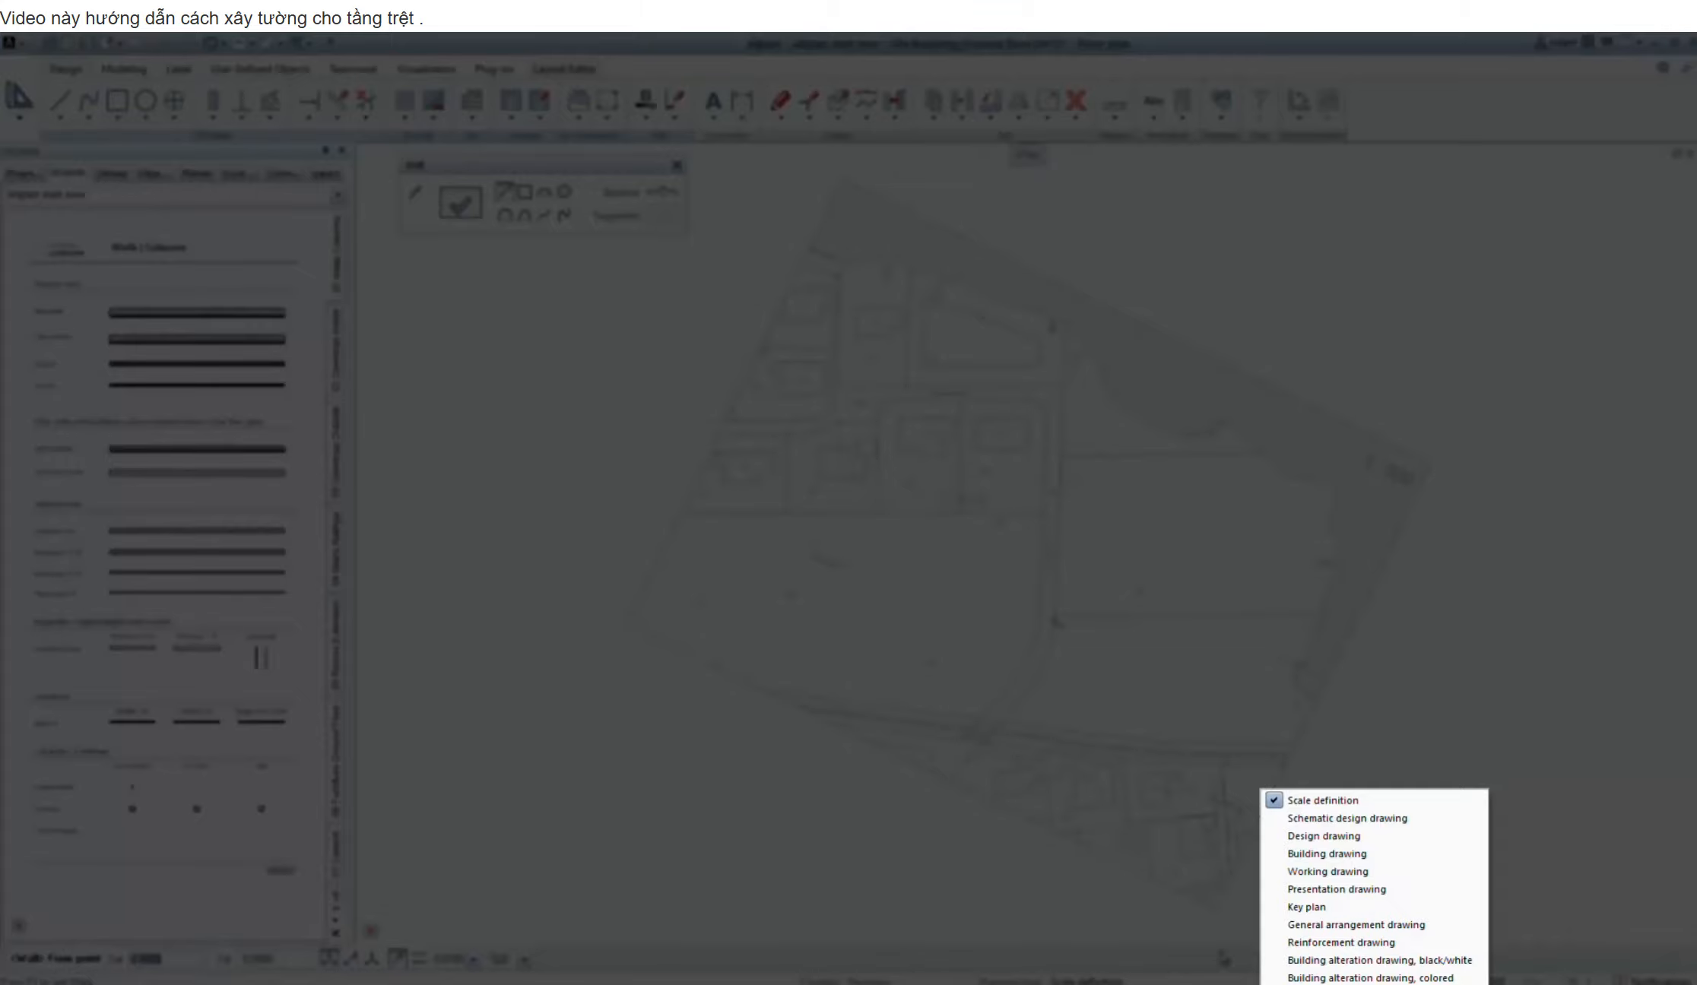
left_click(1342, 820)
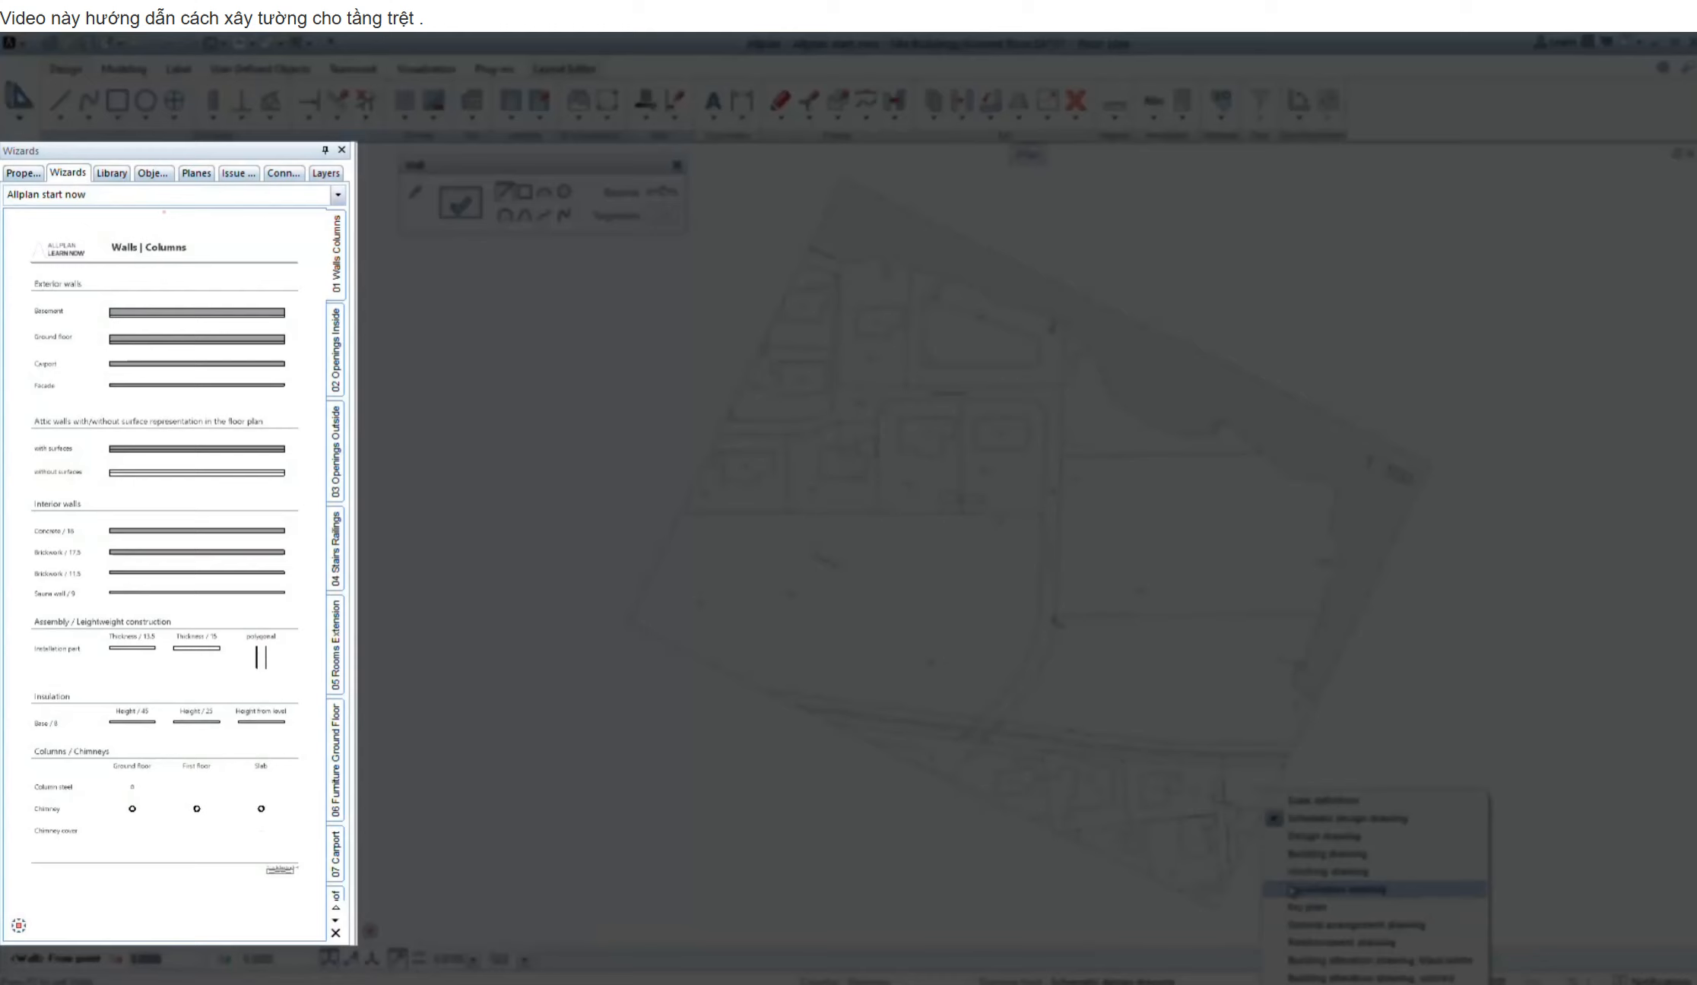
left_click(1316, 836)
left_click(1303, 859)
left_click(1133, 980)
left_click(1305, 875)
left_click(1133, 980)
left_click(1305, 891)
left_click(1132, 979)
left_click(1305, 907)
left_click(1133, 980)
left_click(1304, 925)
left_click(1133, 980)
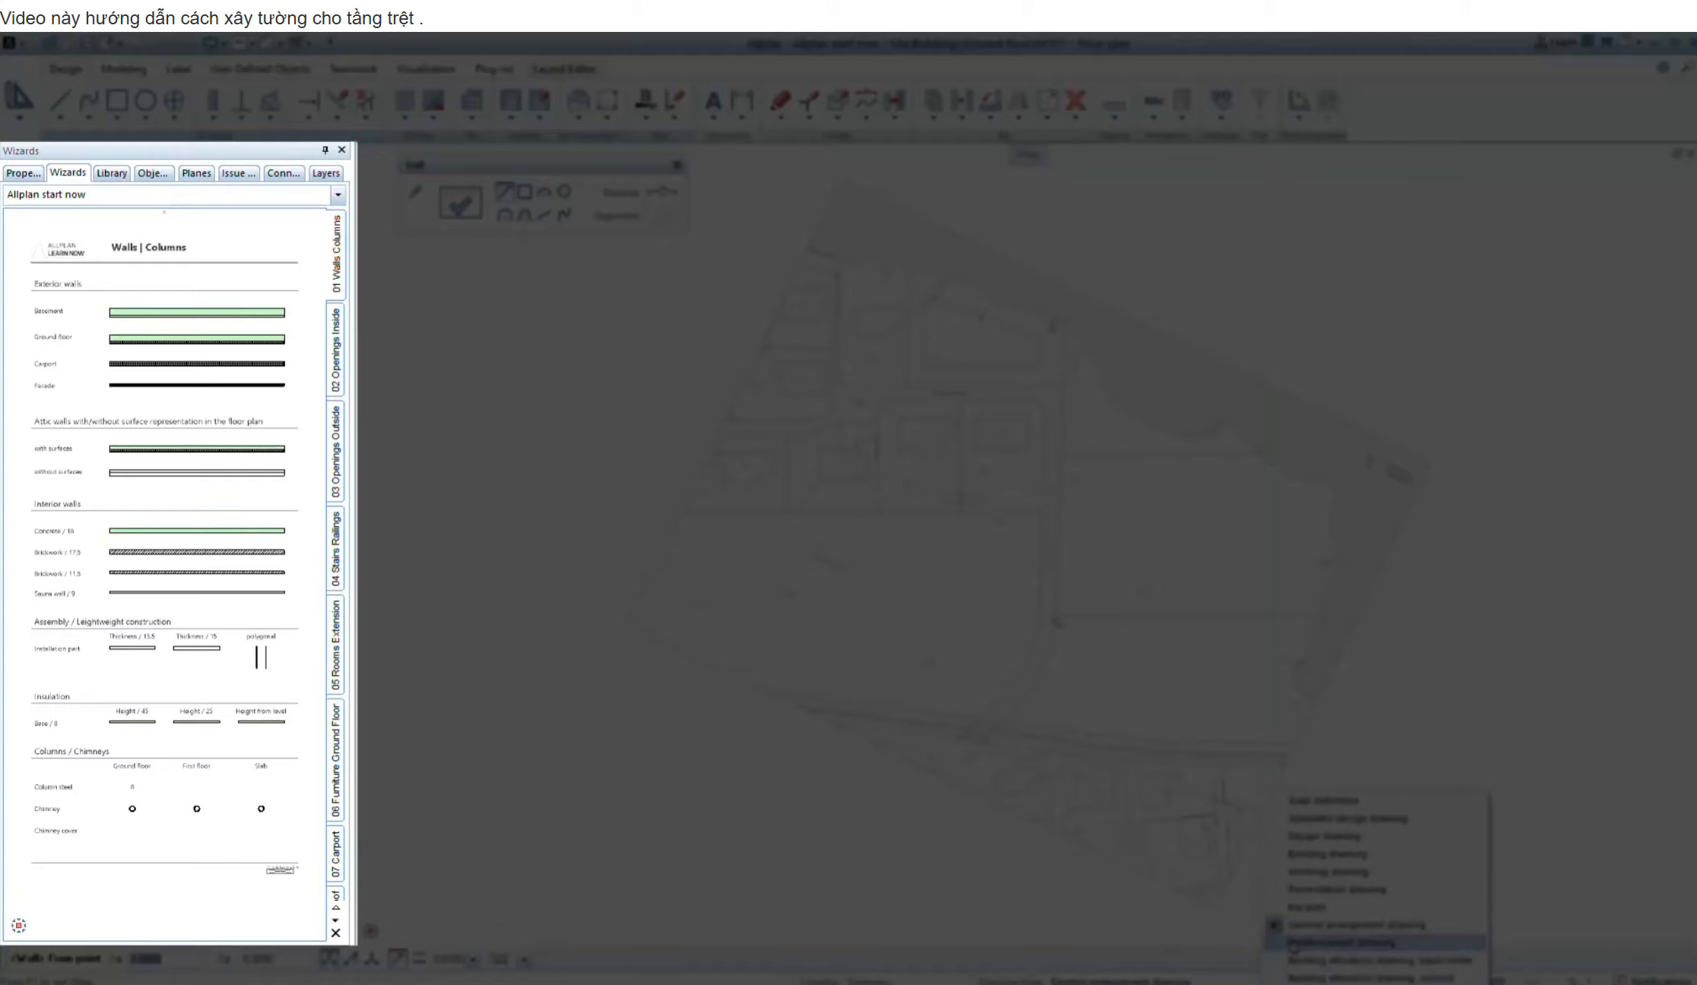
left_click(1305, 941)
left_click(1133, 979)
left_click(1305, 958)
left_click(1217, 978)
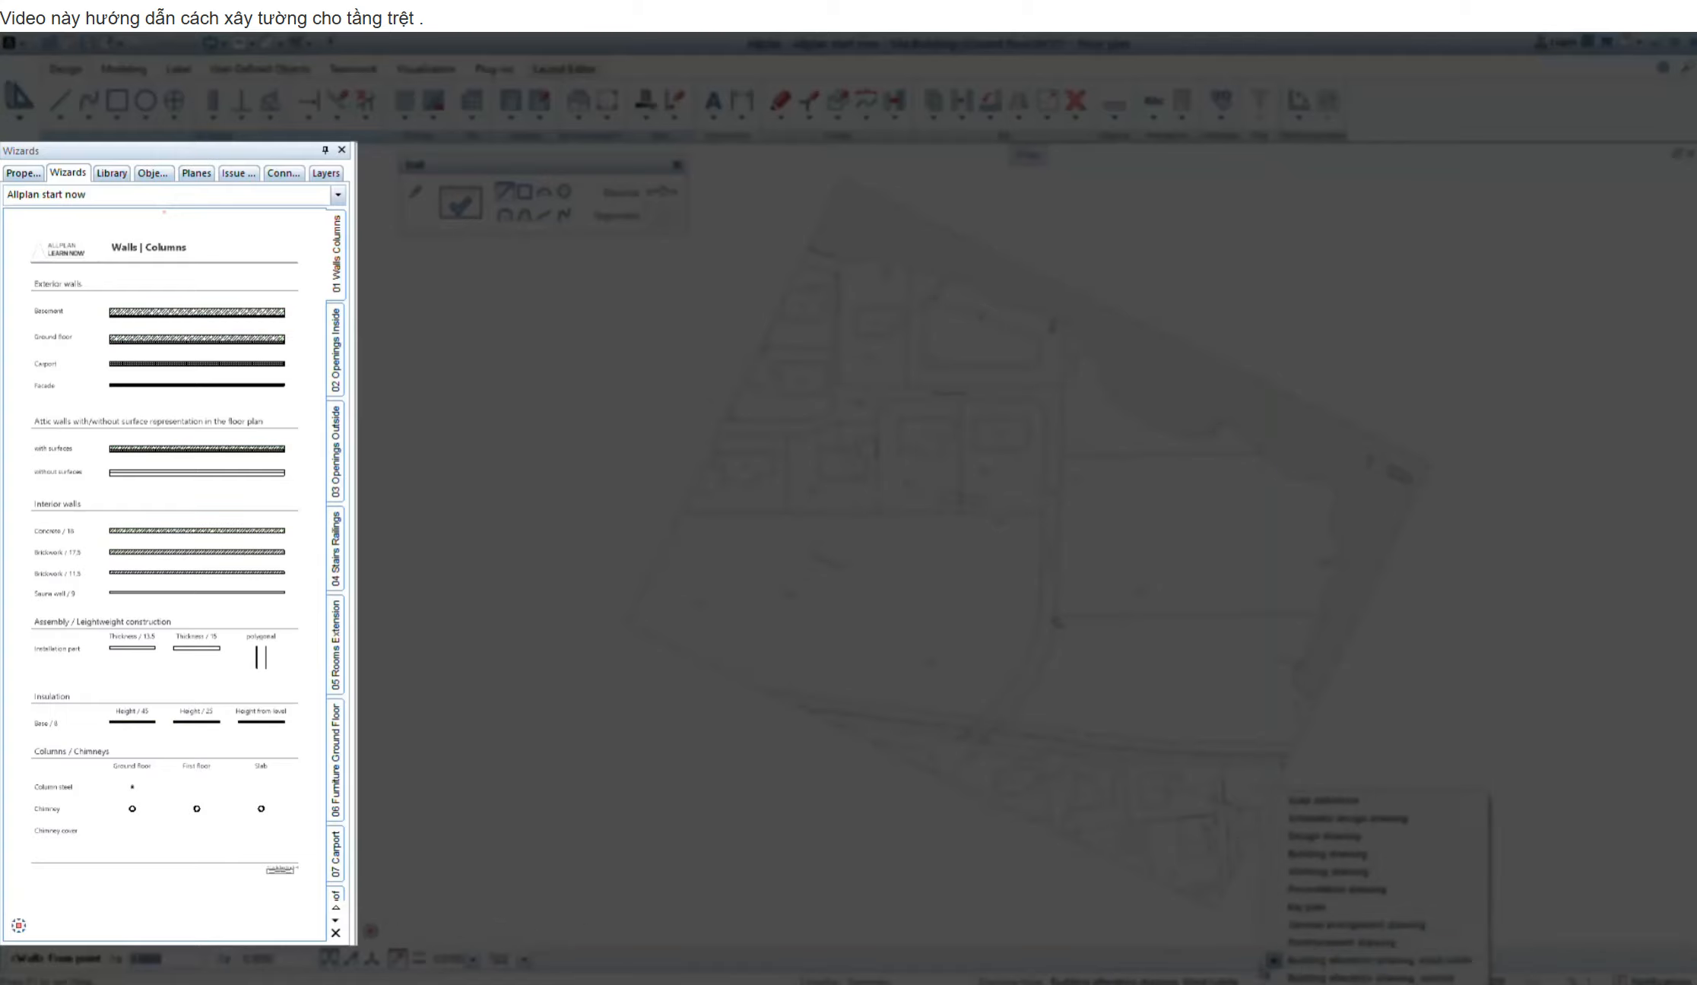
left_click(1305, 977)
left_click(1217, 980)
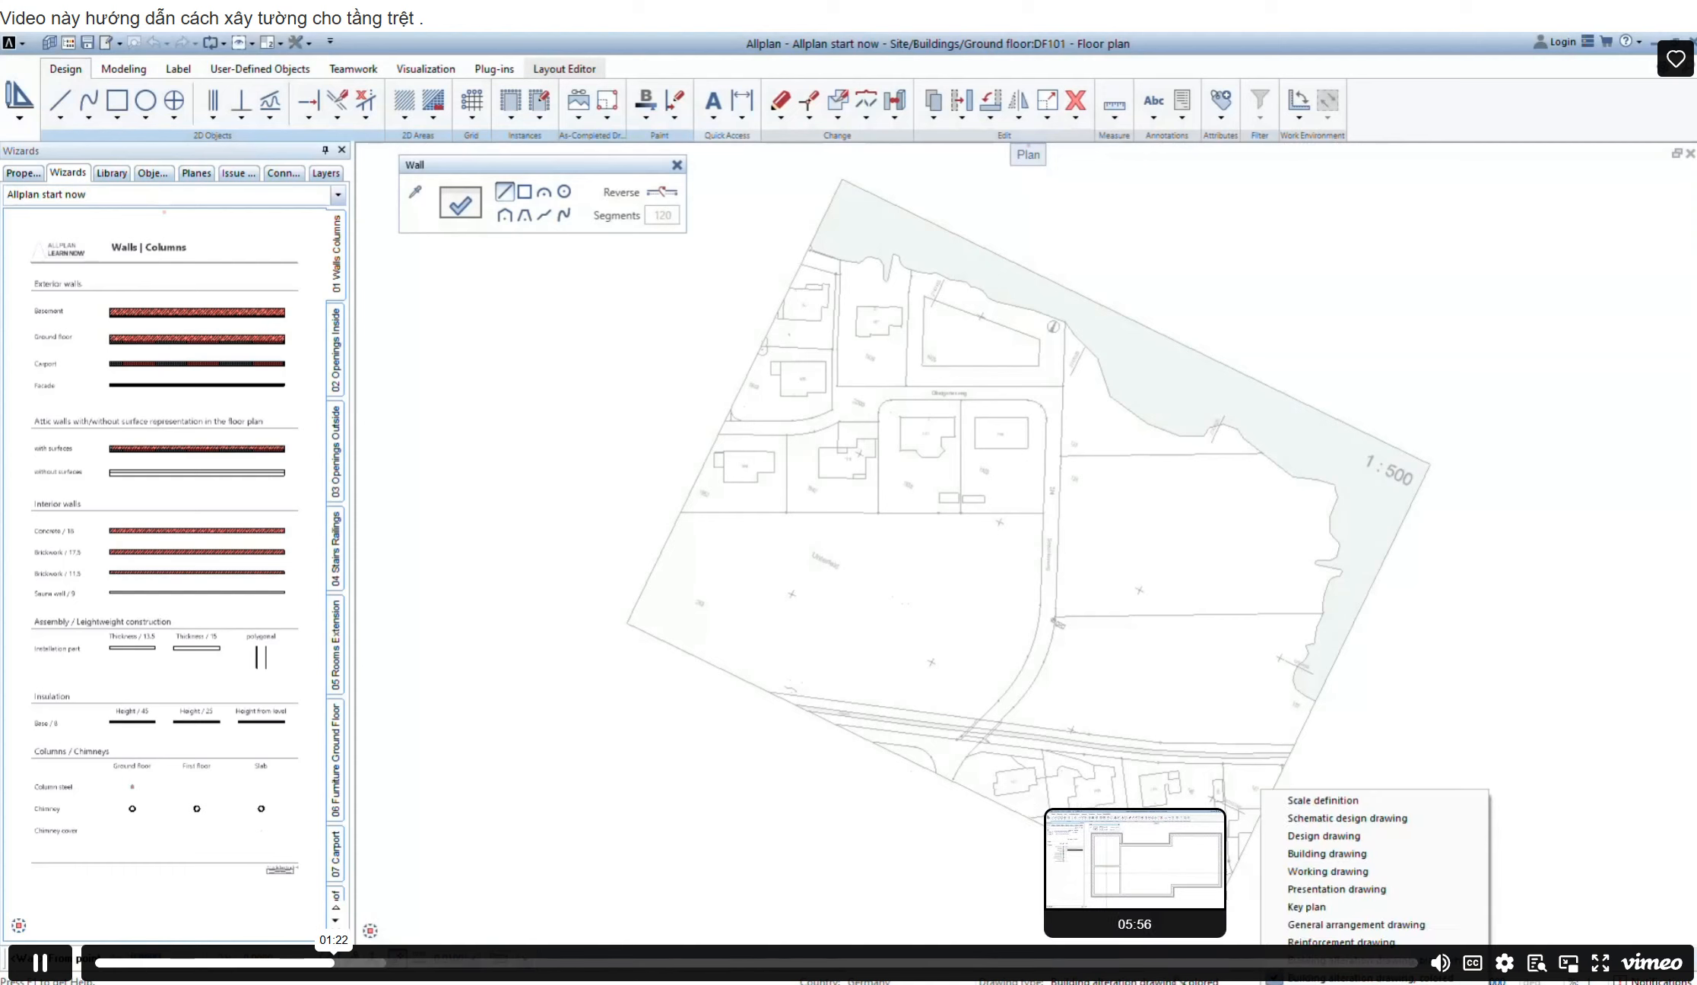
left_click(1339, 802)
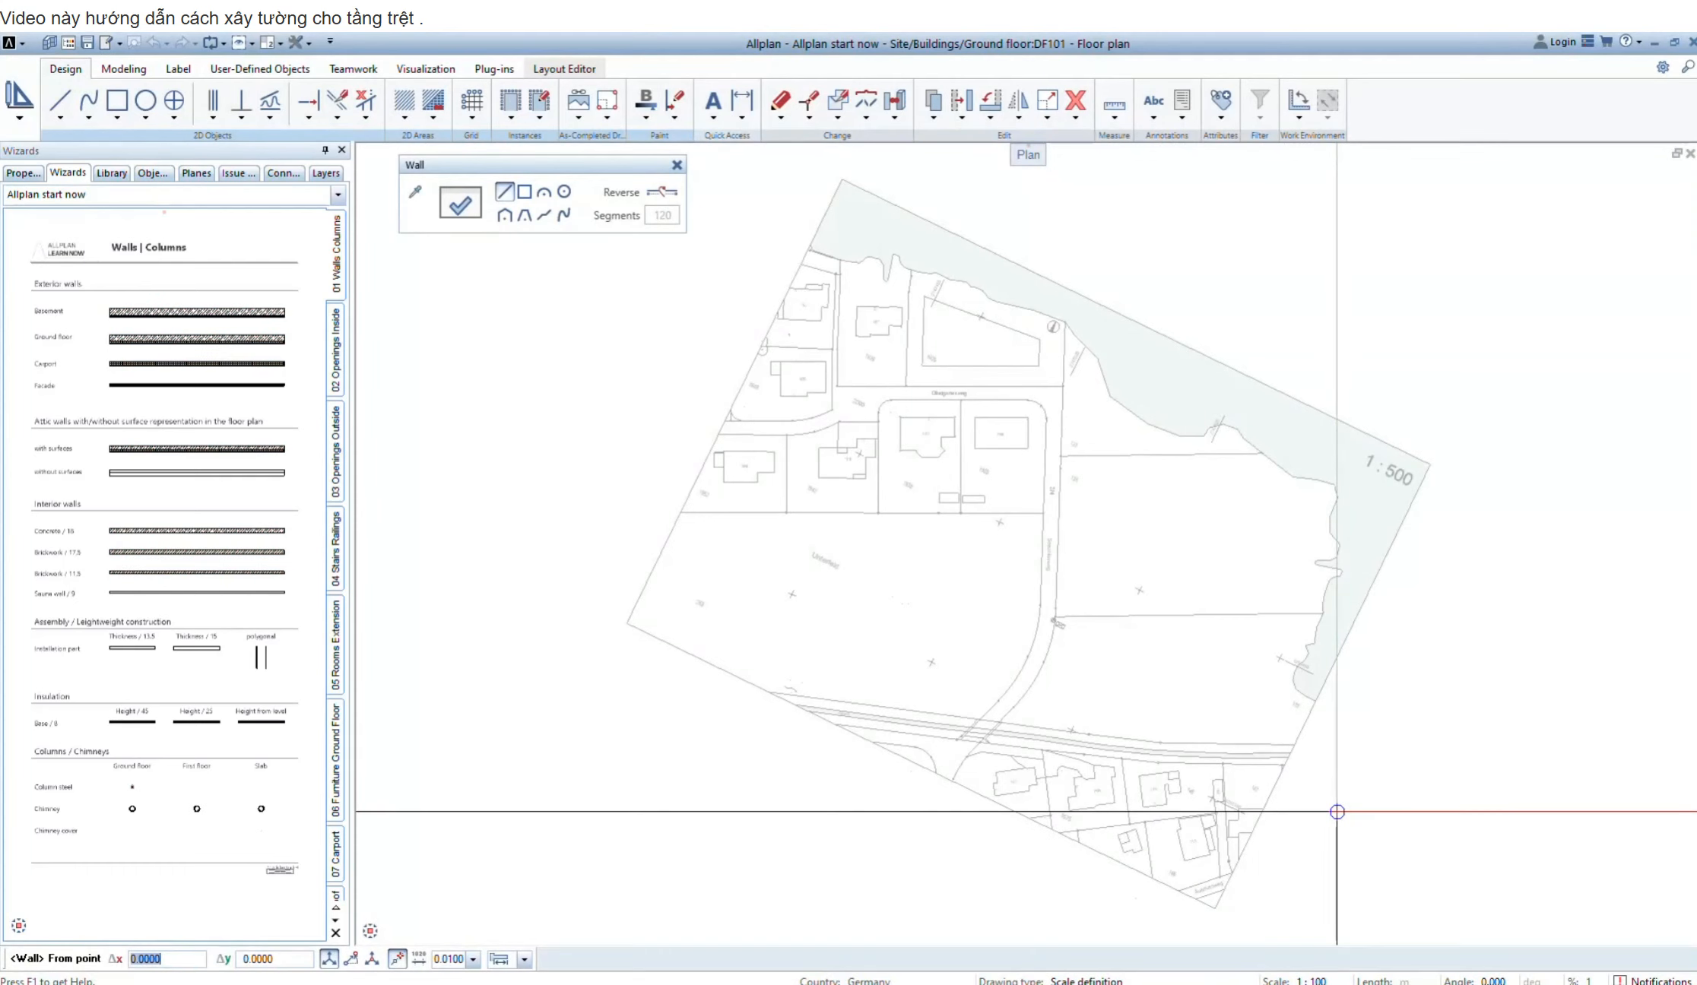
Place the wall's start point at an offset of 8 m in x and 13 m in y from the parcel corner beside the street
scroll(915, 374, "up", 3)
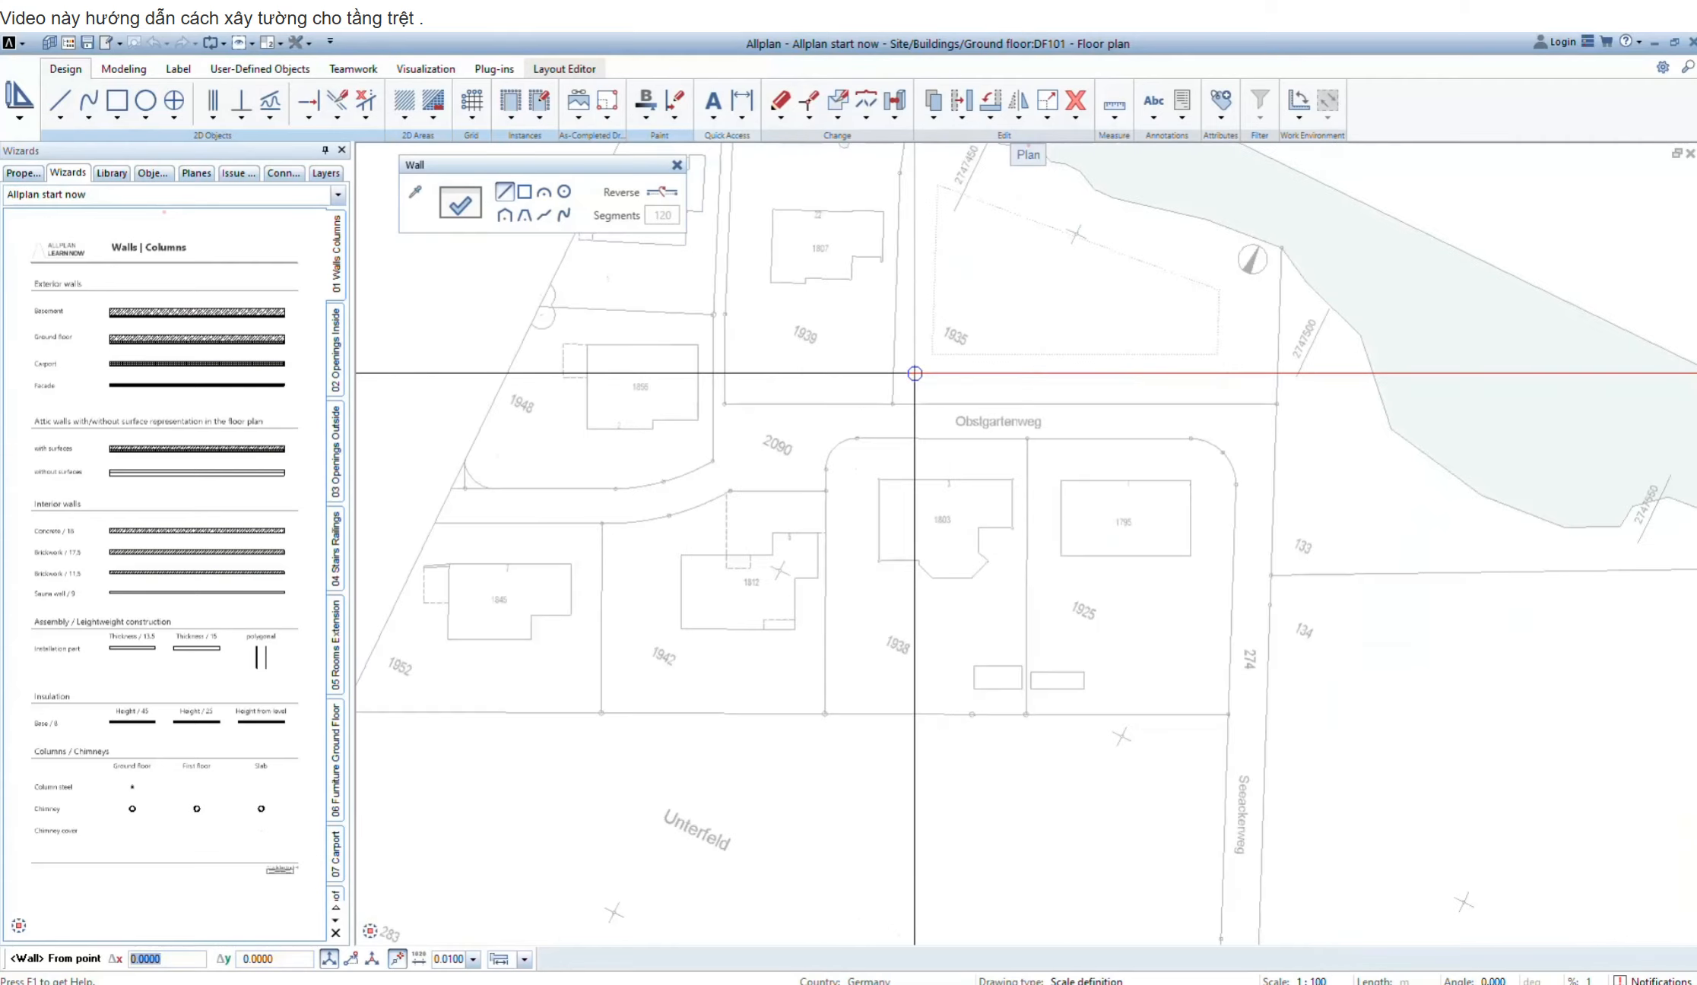
scroll(915, 373, "up", 5)
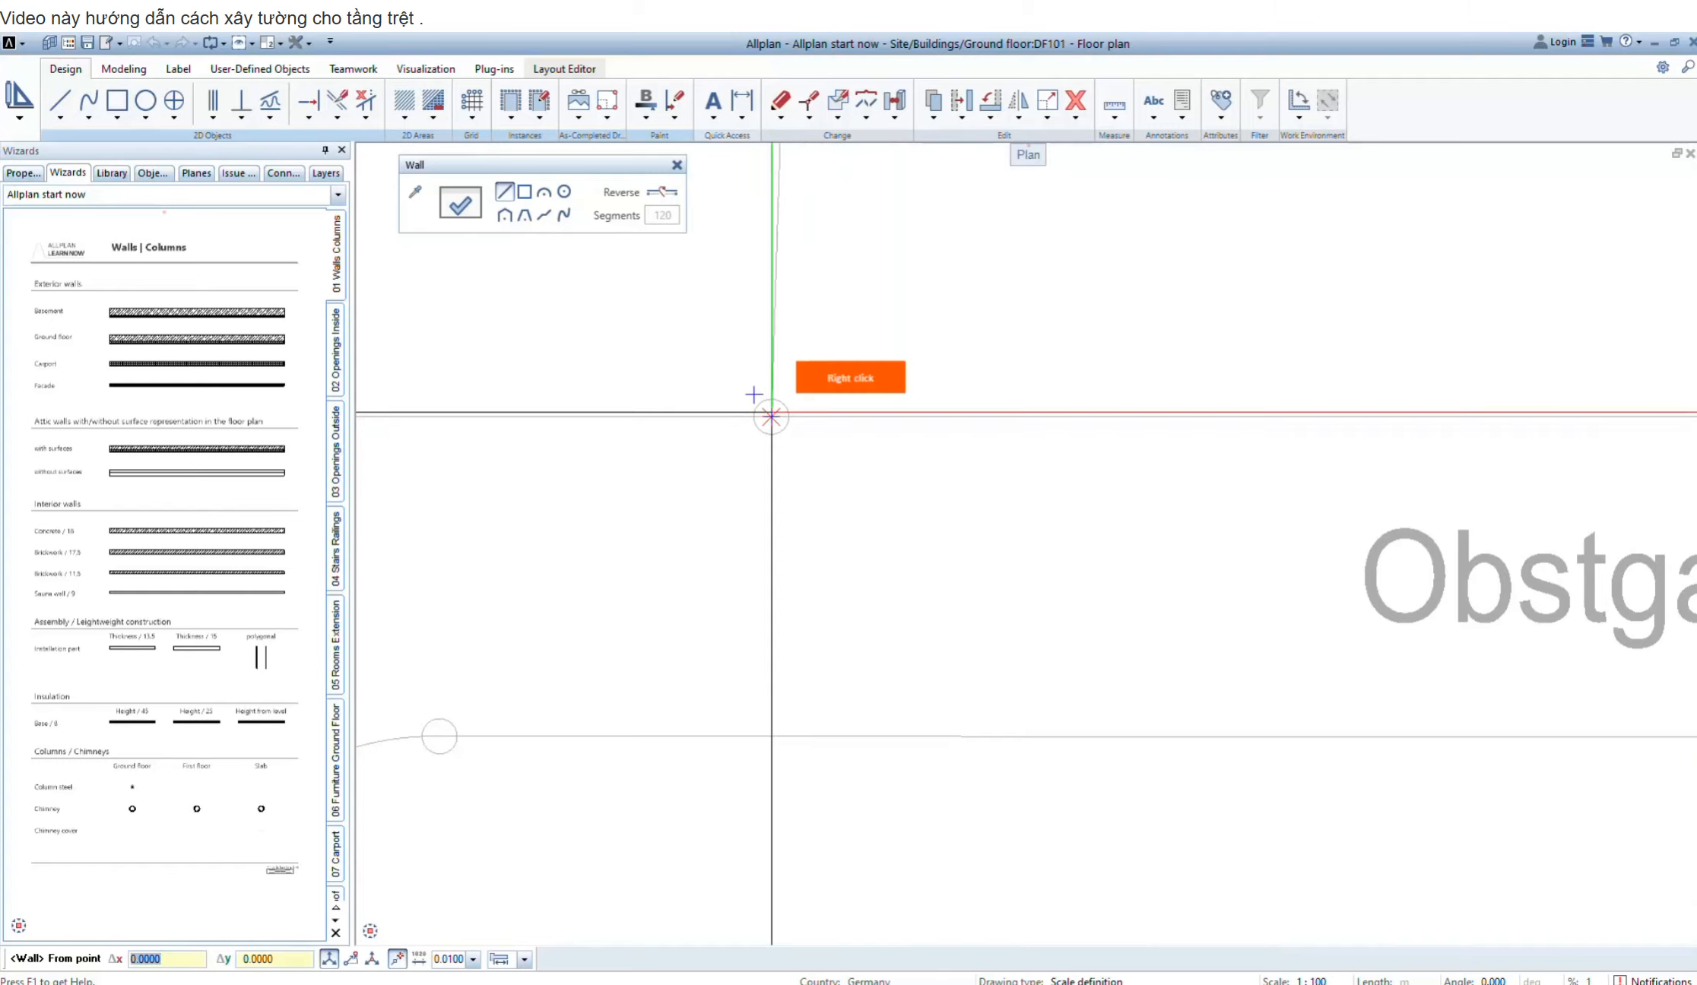
right_click(771, 414)
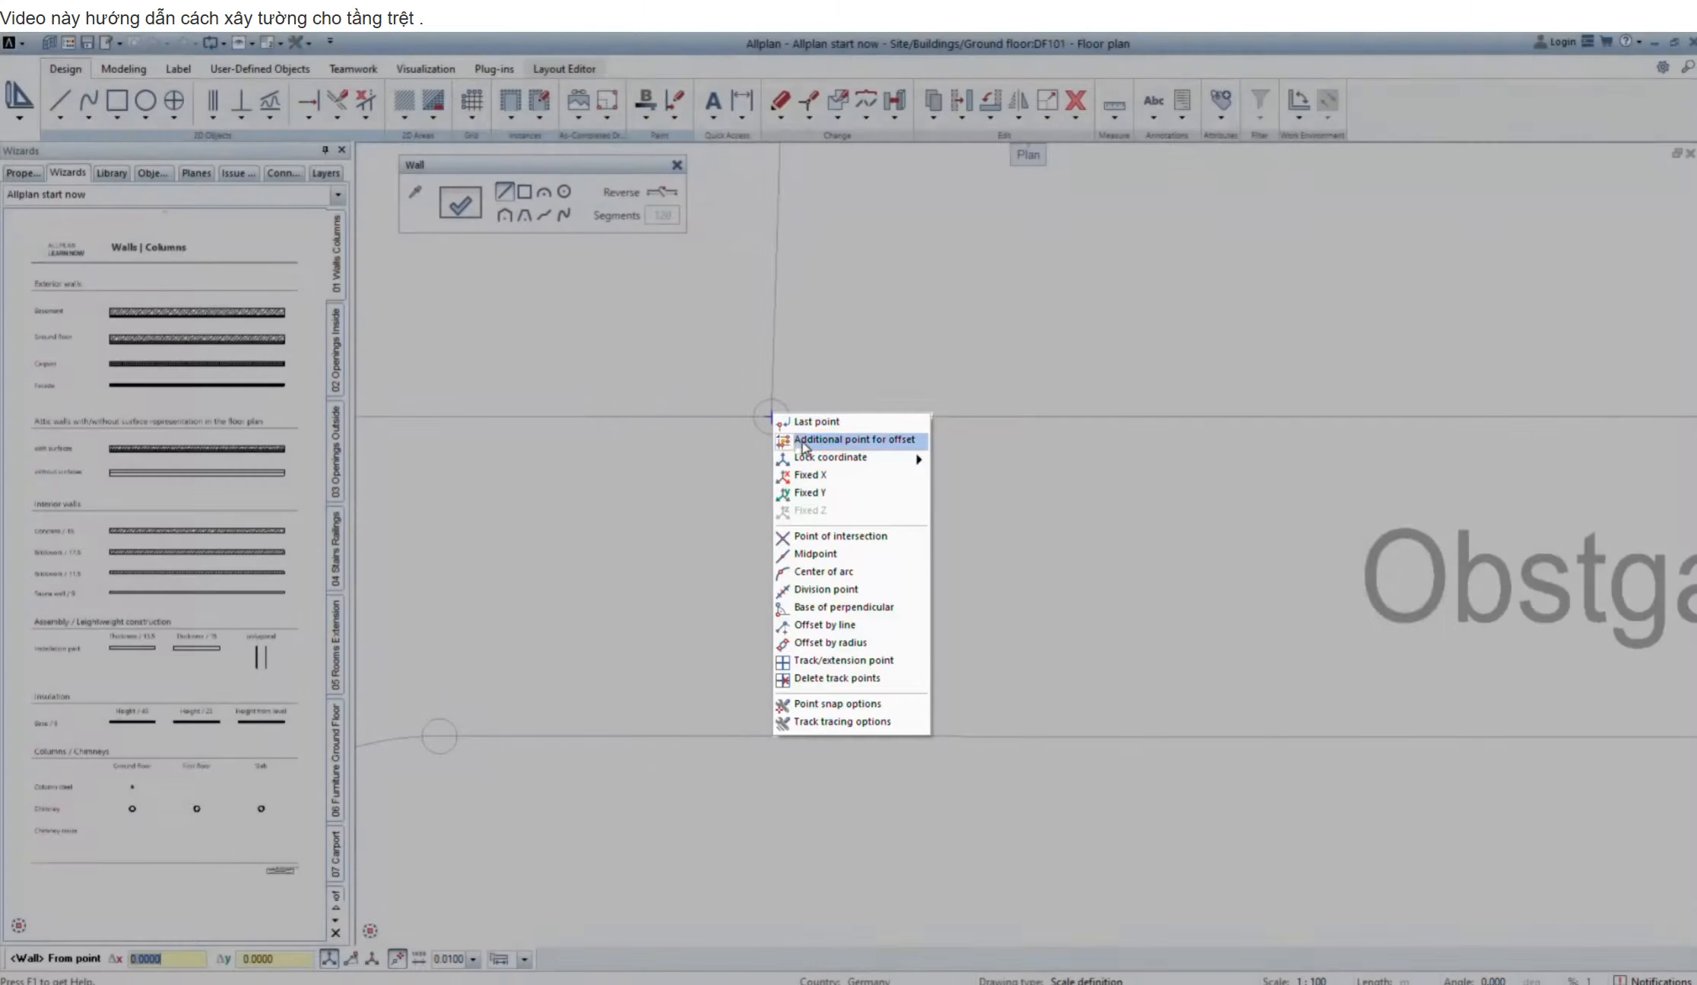
left_click(796, 441)
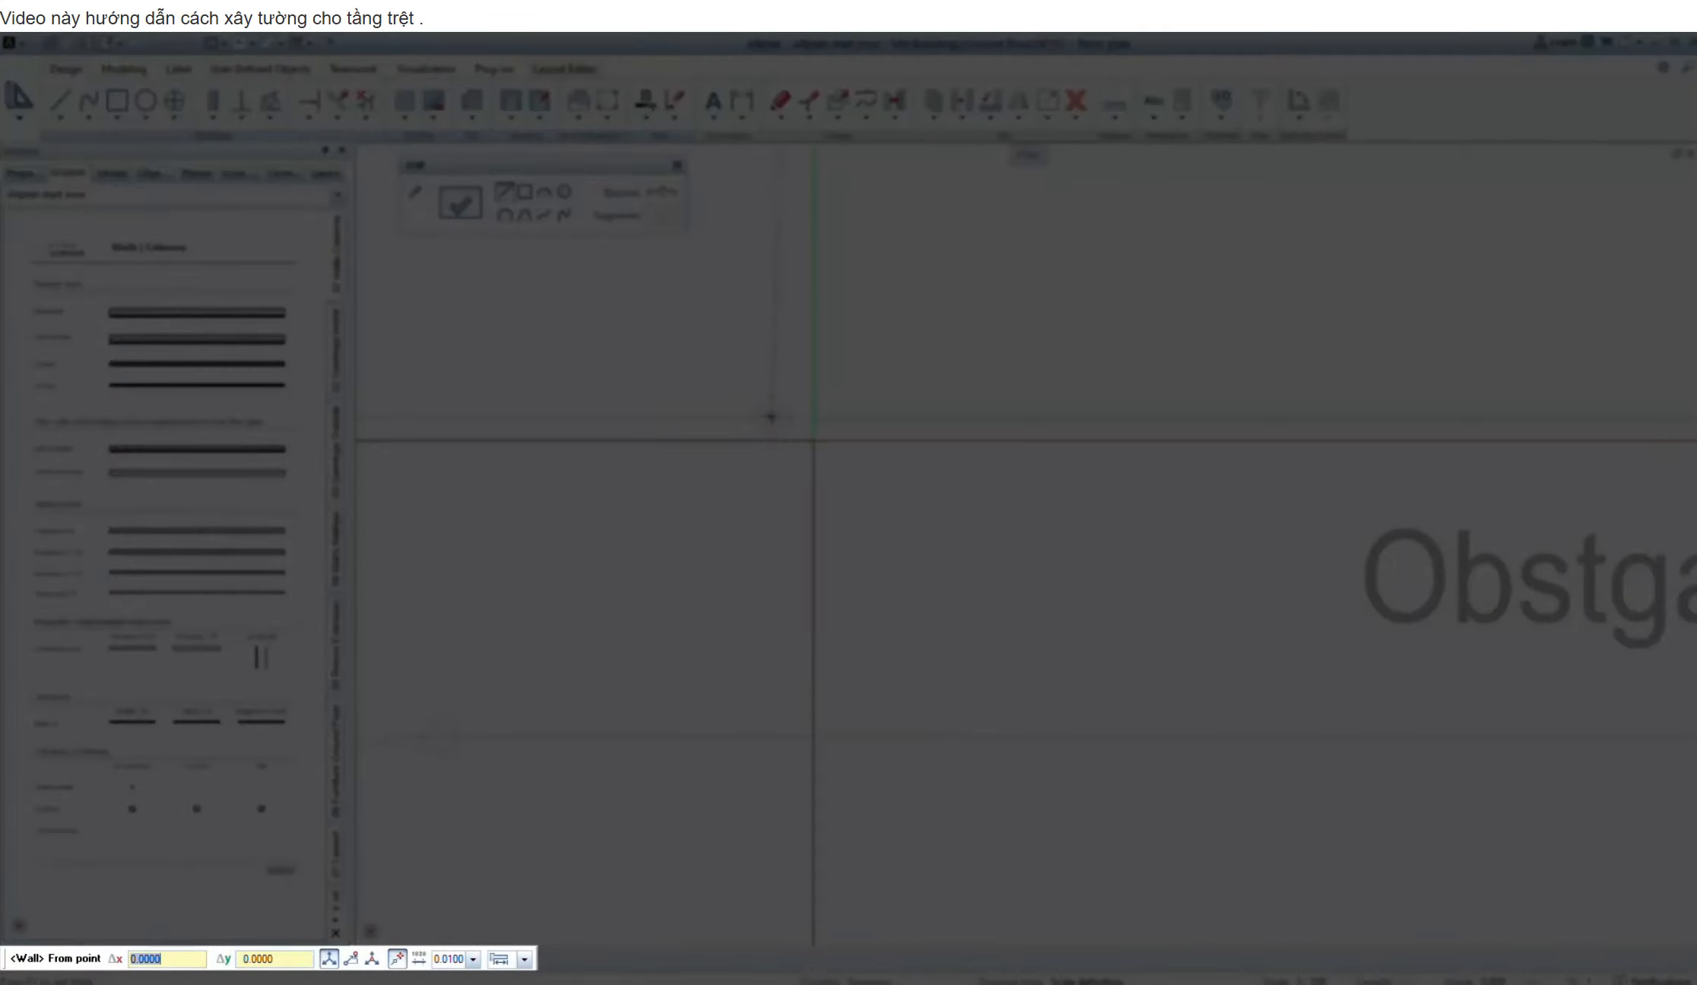
type("8")
key("Tab")
type("1")
type("3")
key("Return")
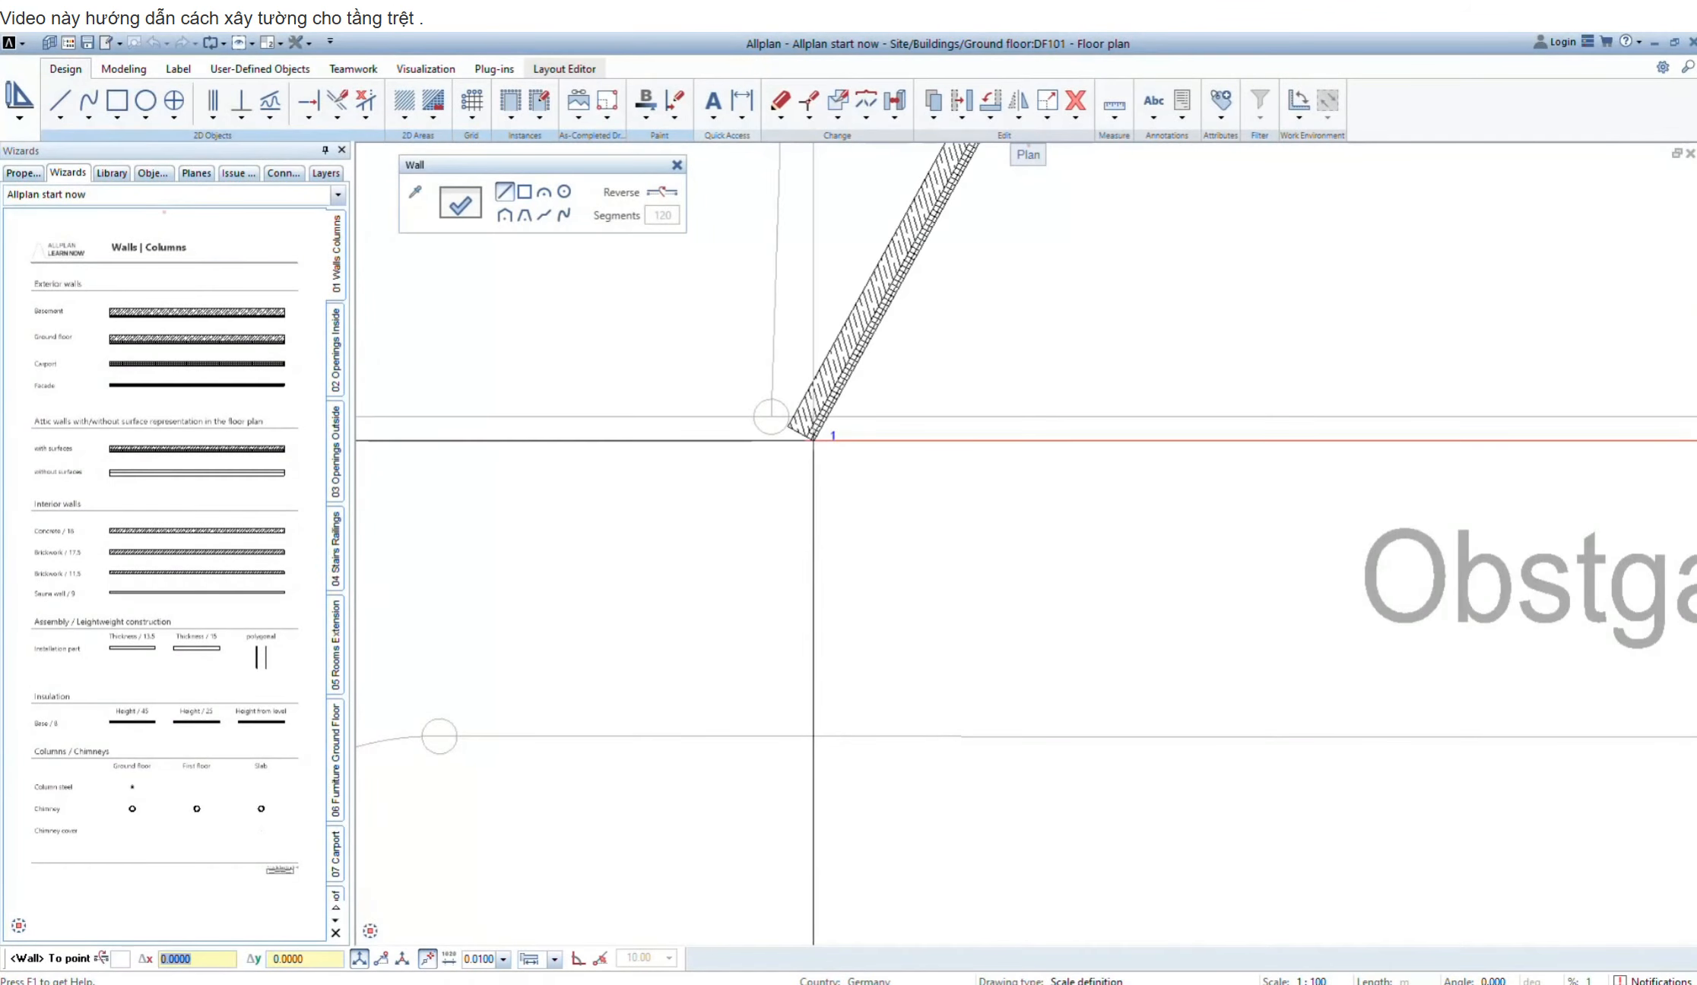
Reverse the wall's layer side and draw the first horizontal exterior wall 10.44 m long
scroll(814, 440, "down", 6)
middle_click_drag(925, 356, 856, 473)
scroll(879, 342, "up", 1)
scroll(878, 307, "up", 3)
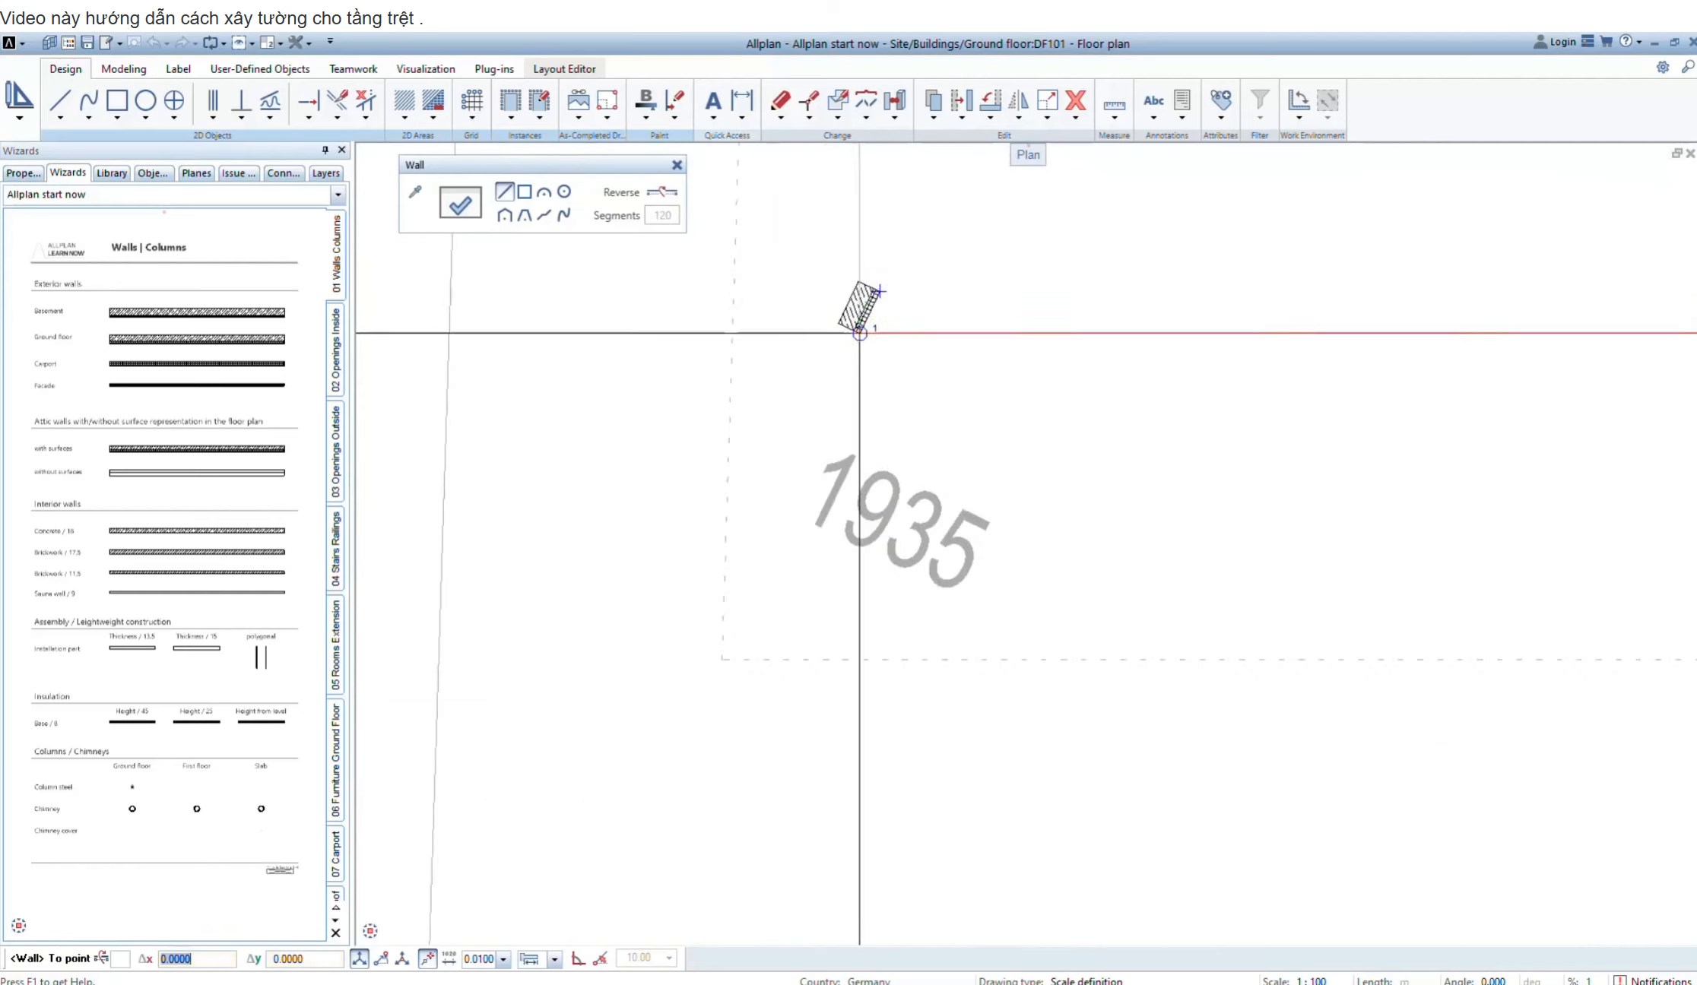
left_click(666, 194)
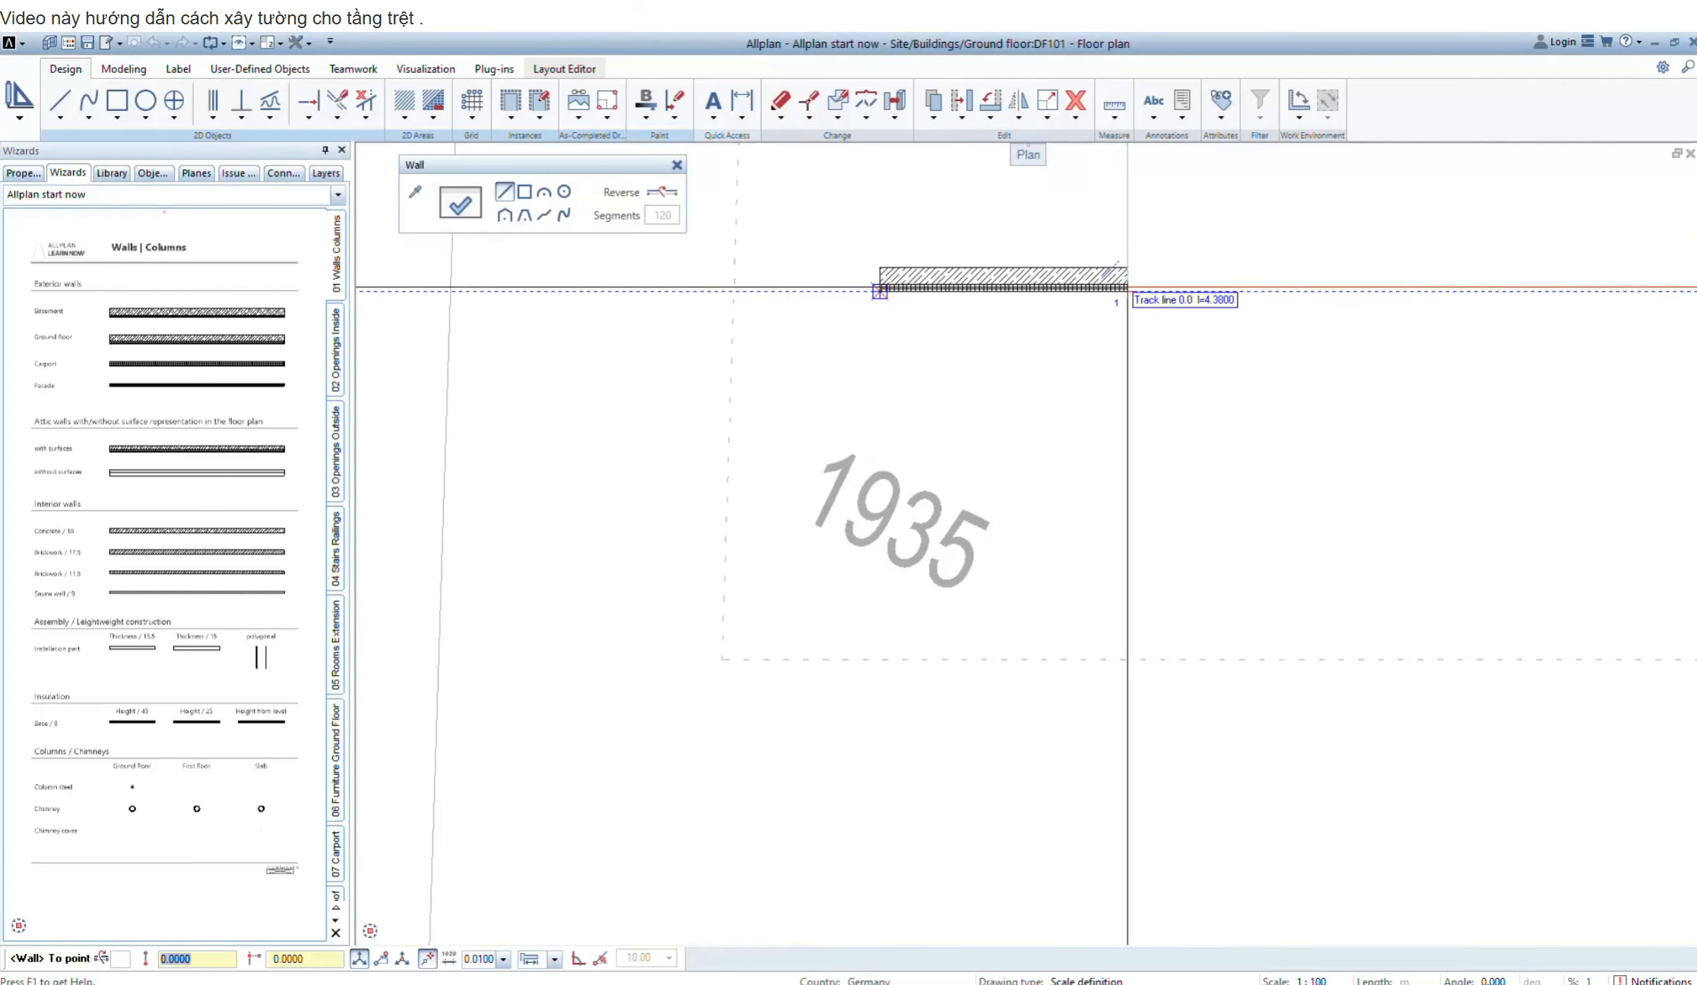
type("10,44")
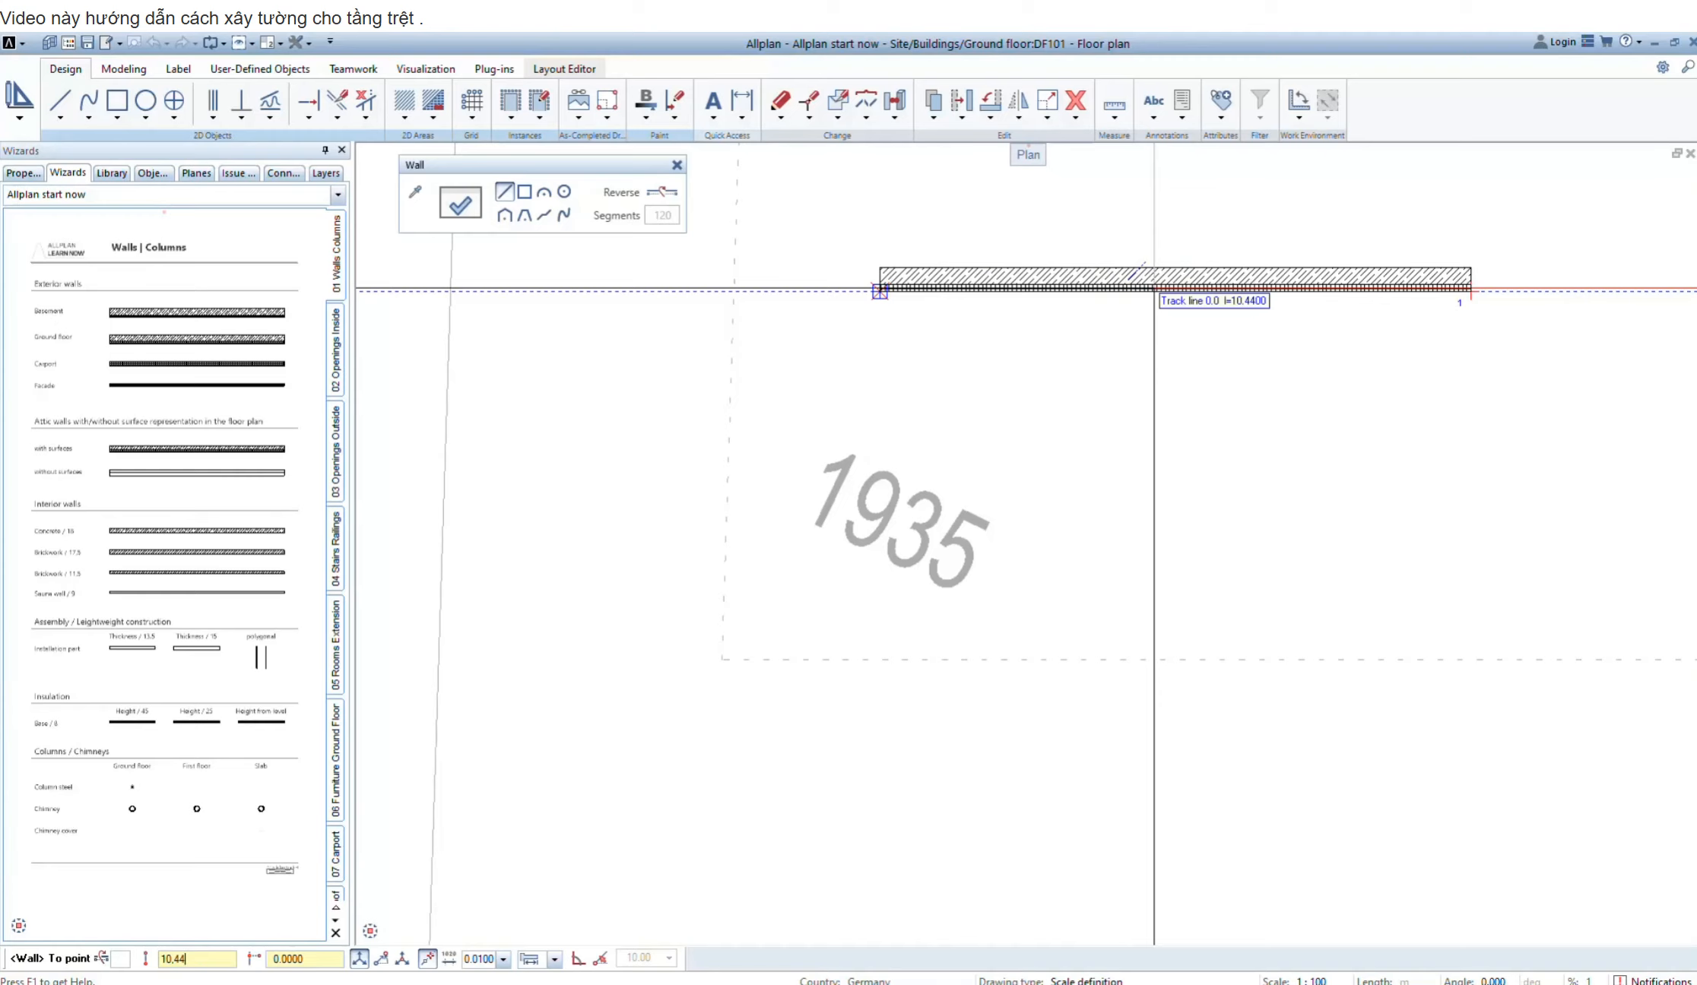
key("Return")
Continue the exterior wall with a 1.18 m vertical return and draw the remaining walls to close the stepped building outline
middle_click_drag(1468, 291, 956, 466)
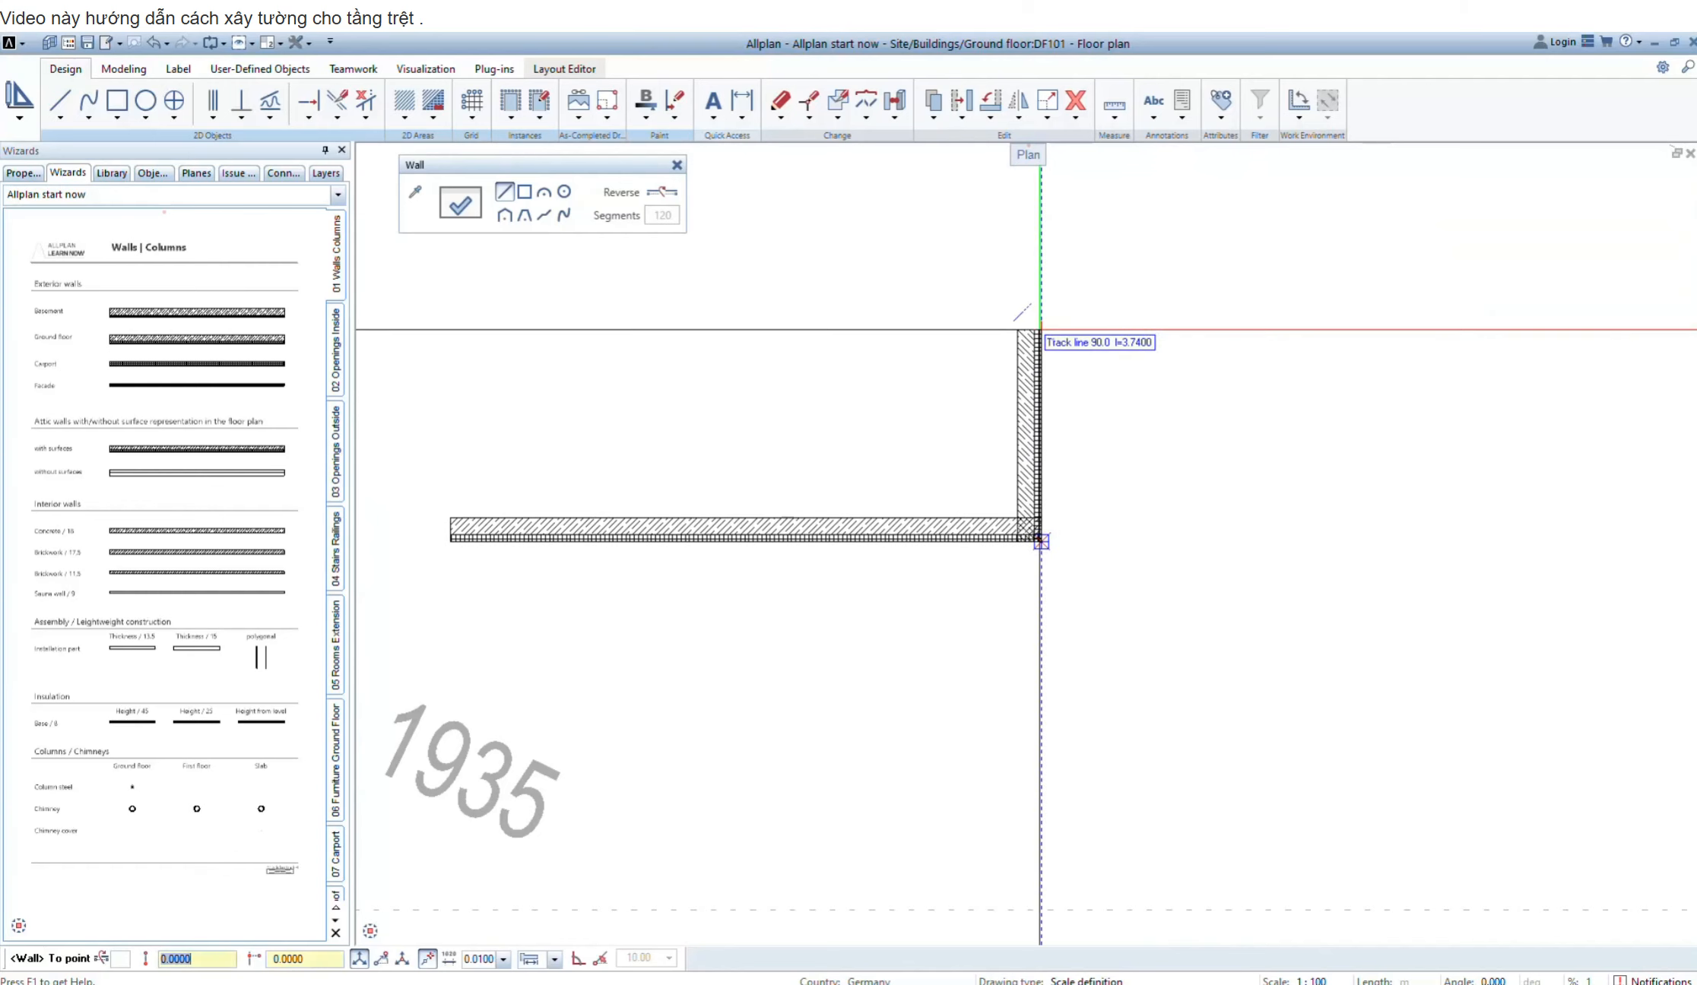
type("1.18")
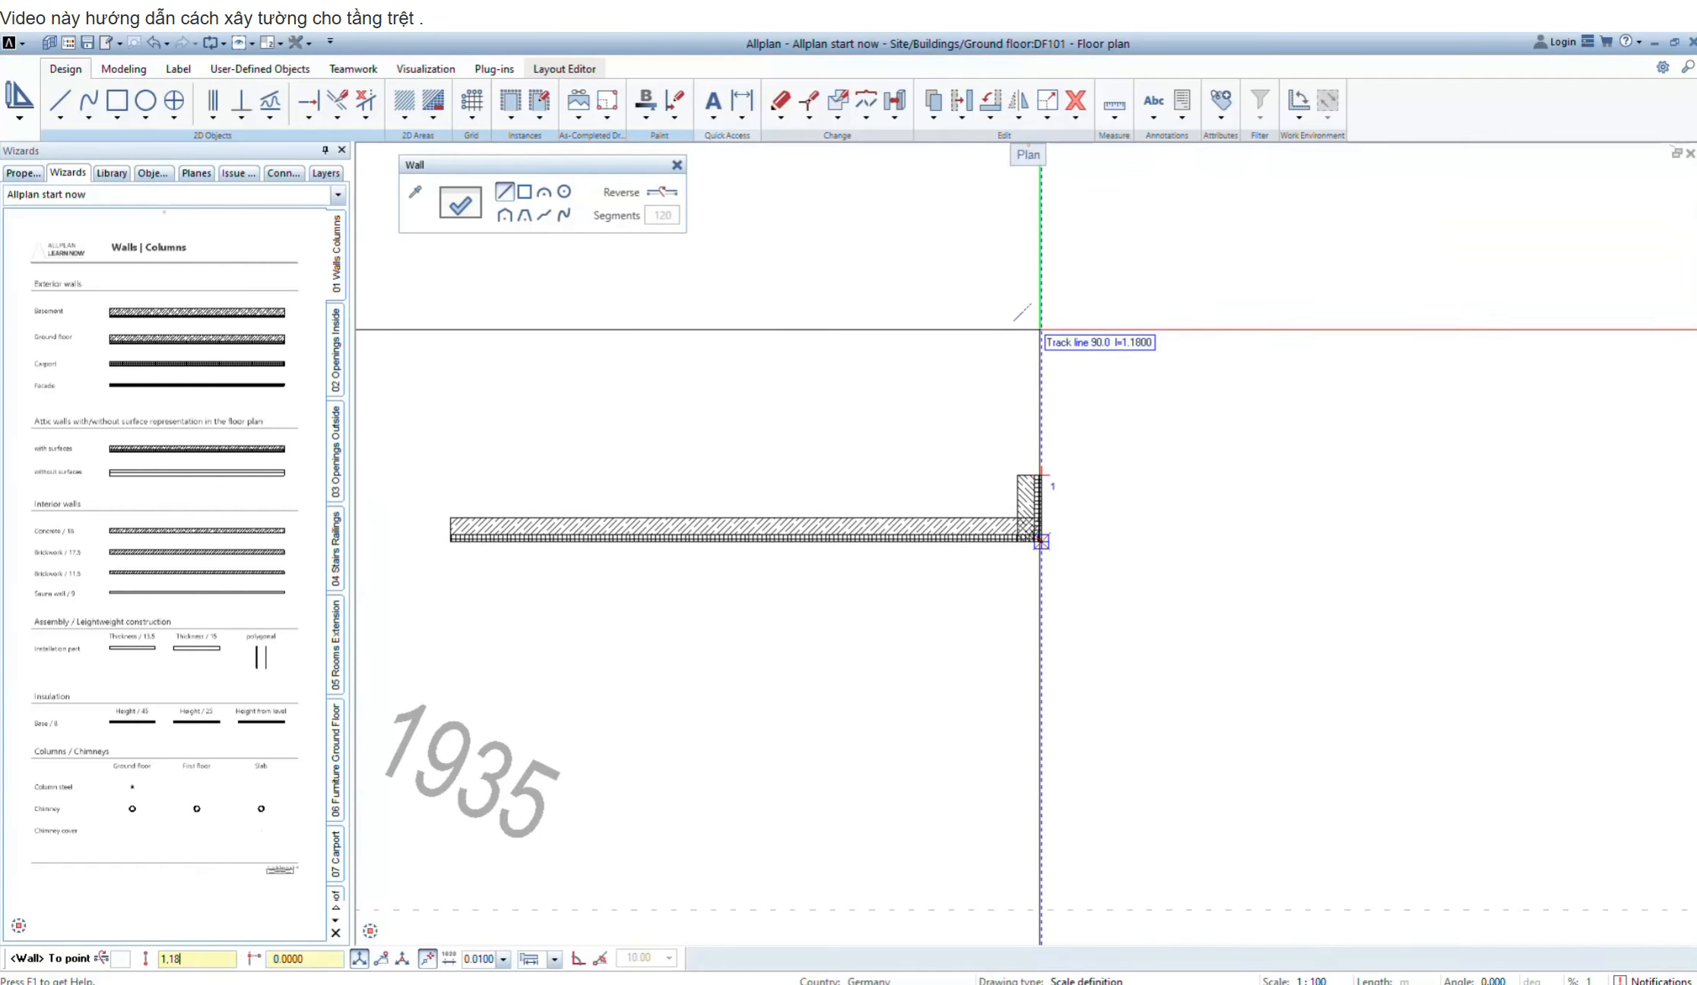
key("Return")
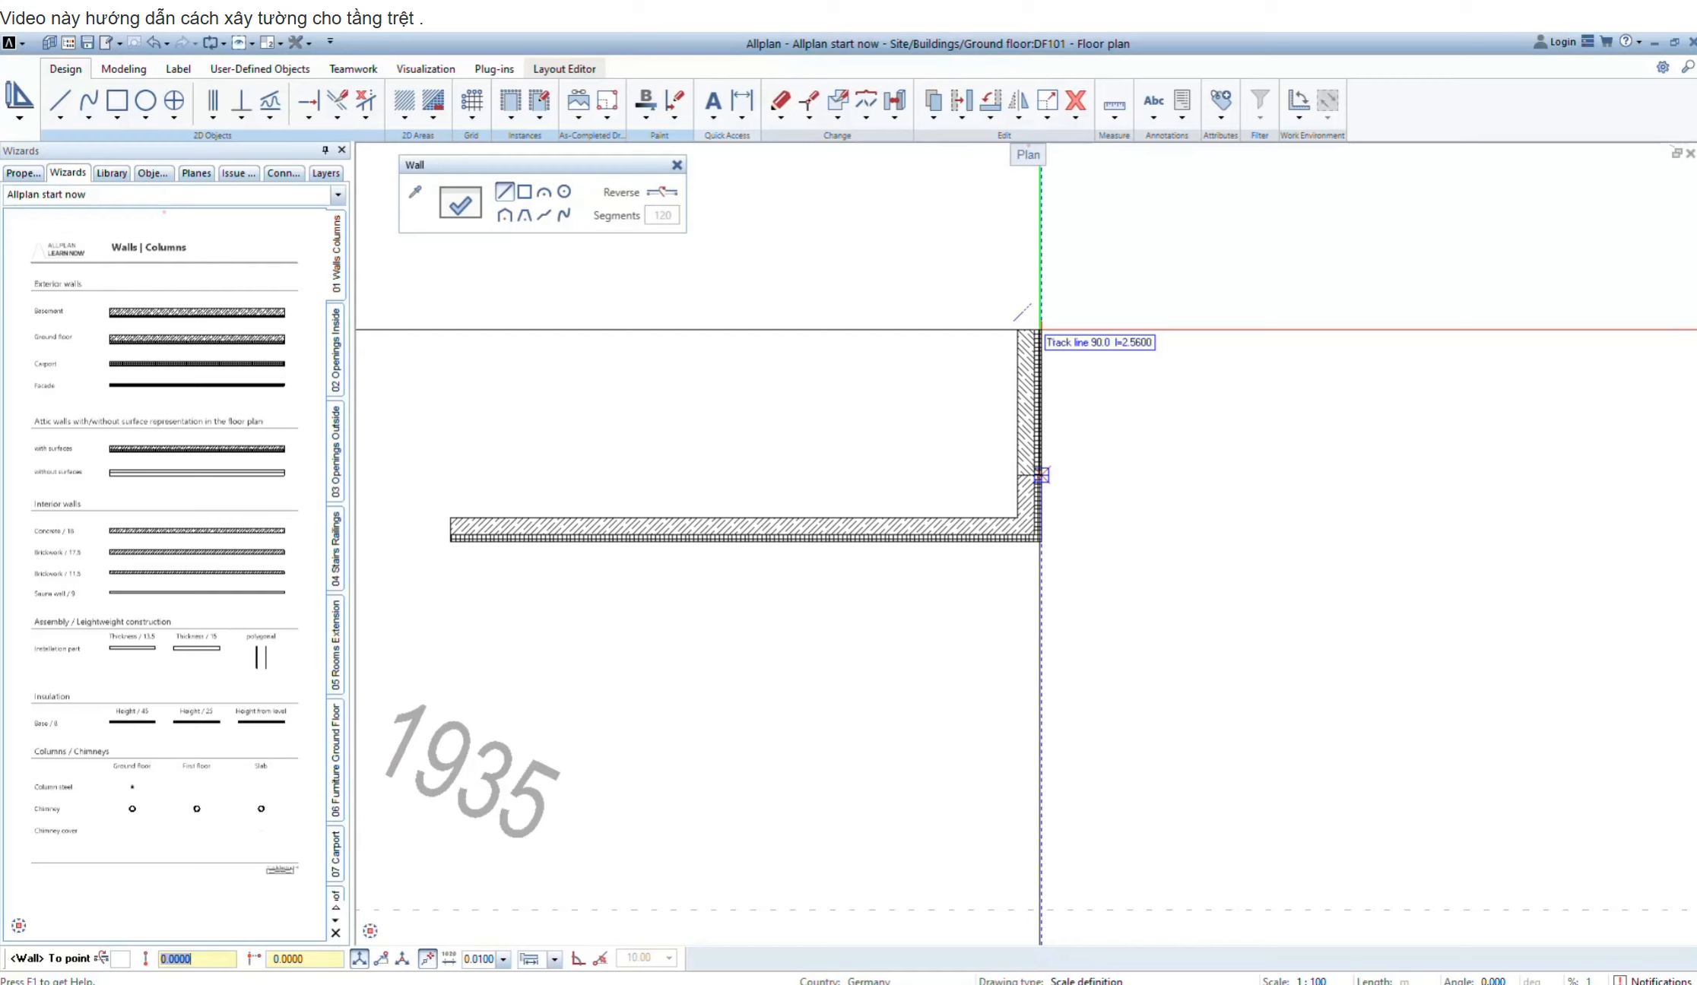
left_click(1041, 476)
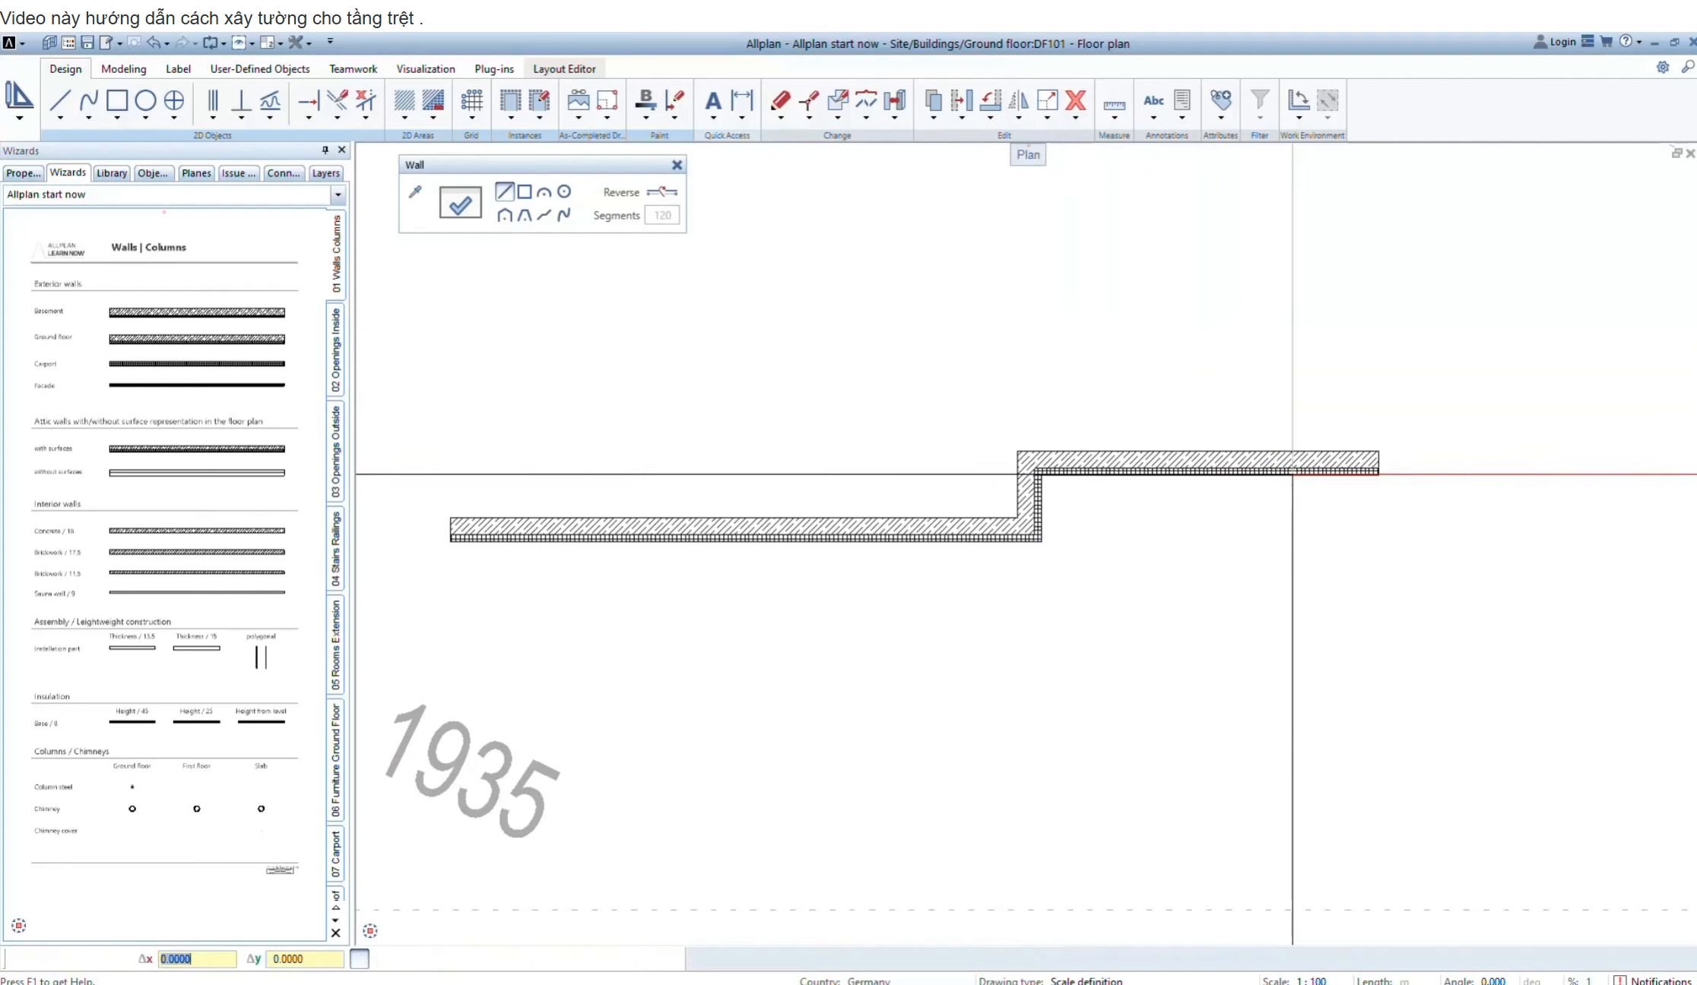
left_click(1378, 475)
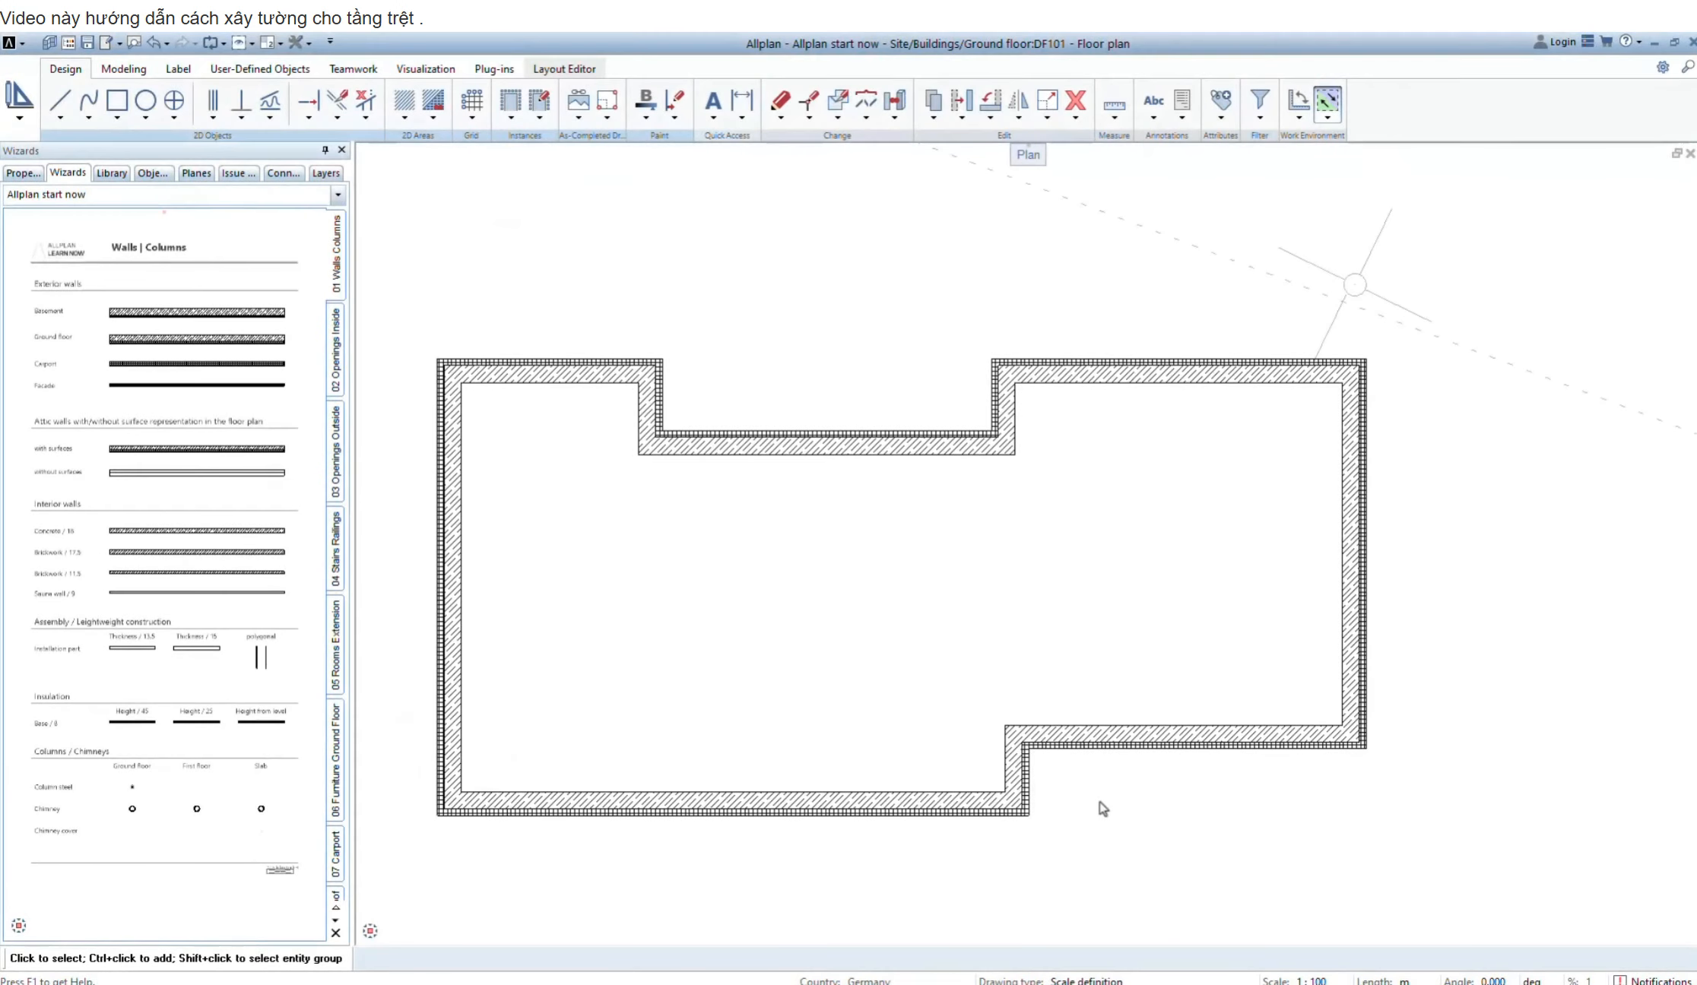
Switch to the 2 + 1 Animation Window layout, show the floor planes, and set the front elevation viewport to Southwest Isometric View
left_click(280, 44)
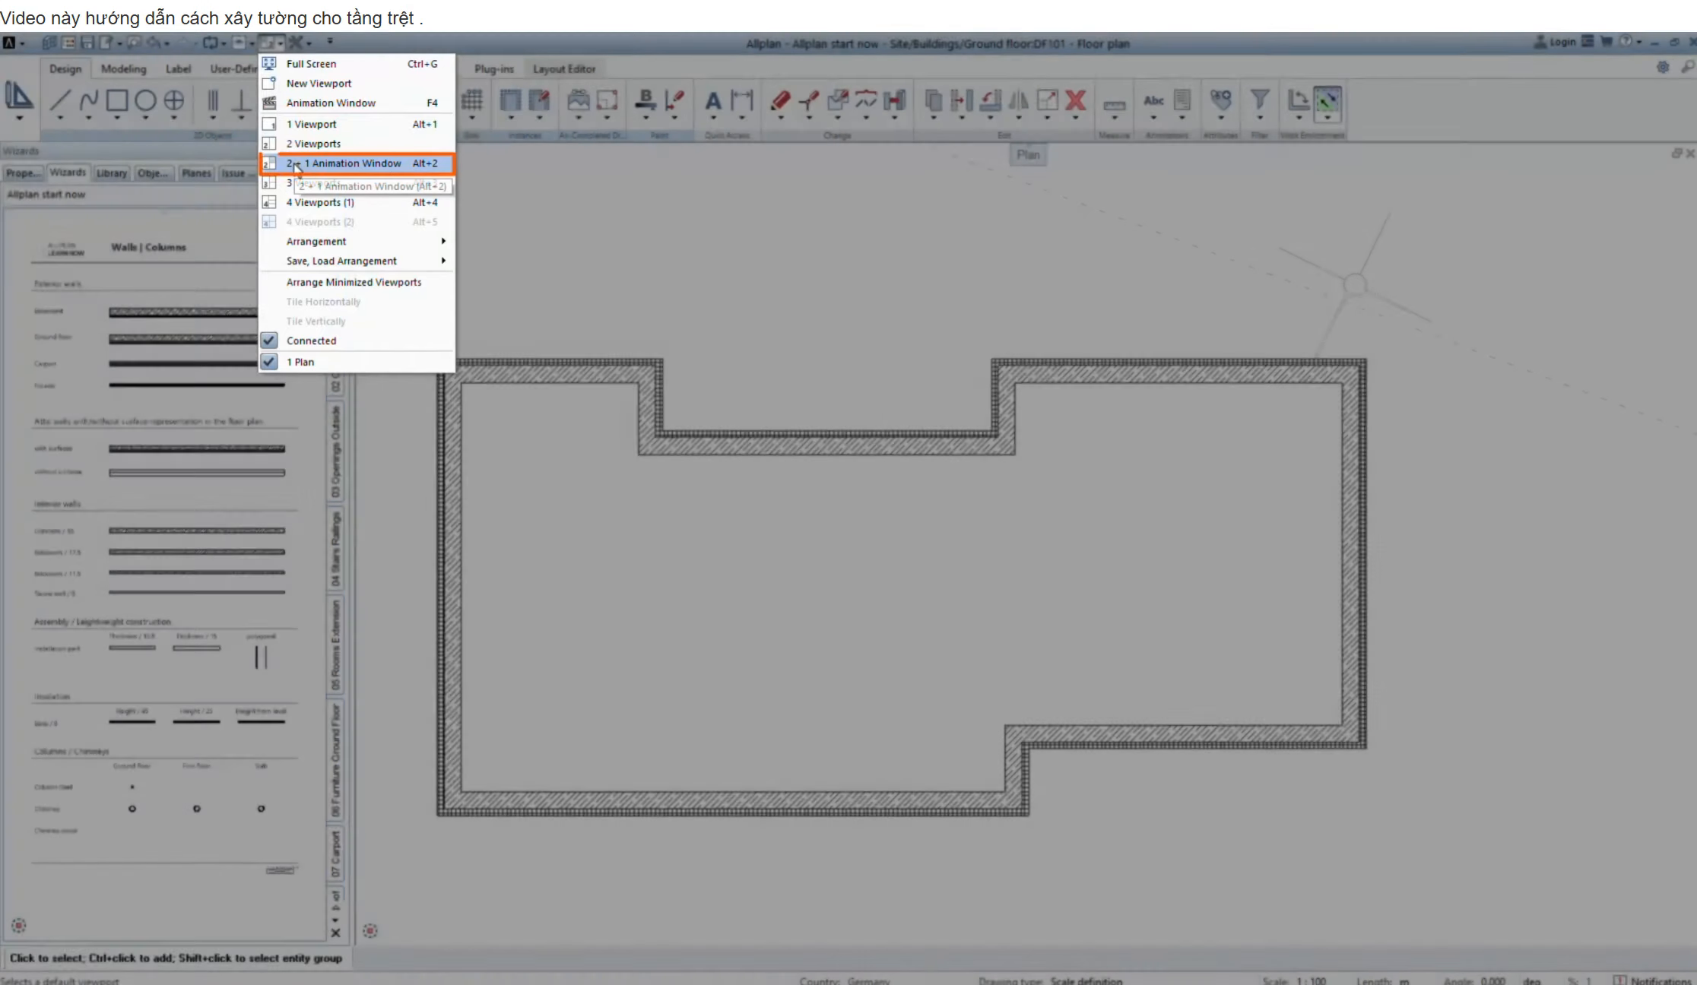
left_click(304, 164)
left_click(193, 175)
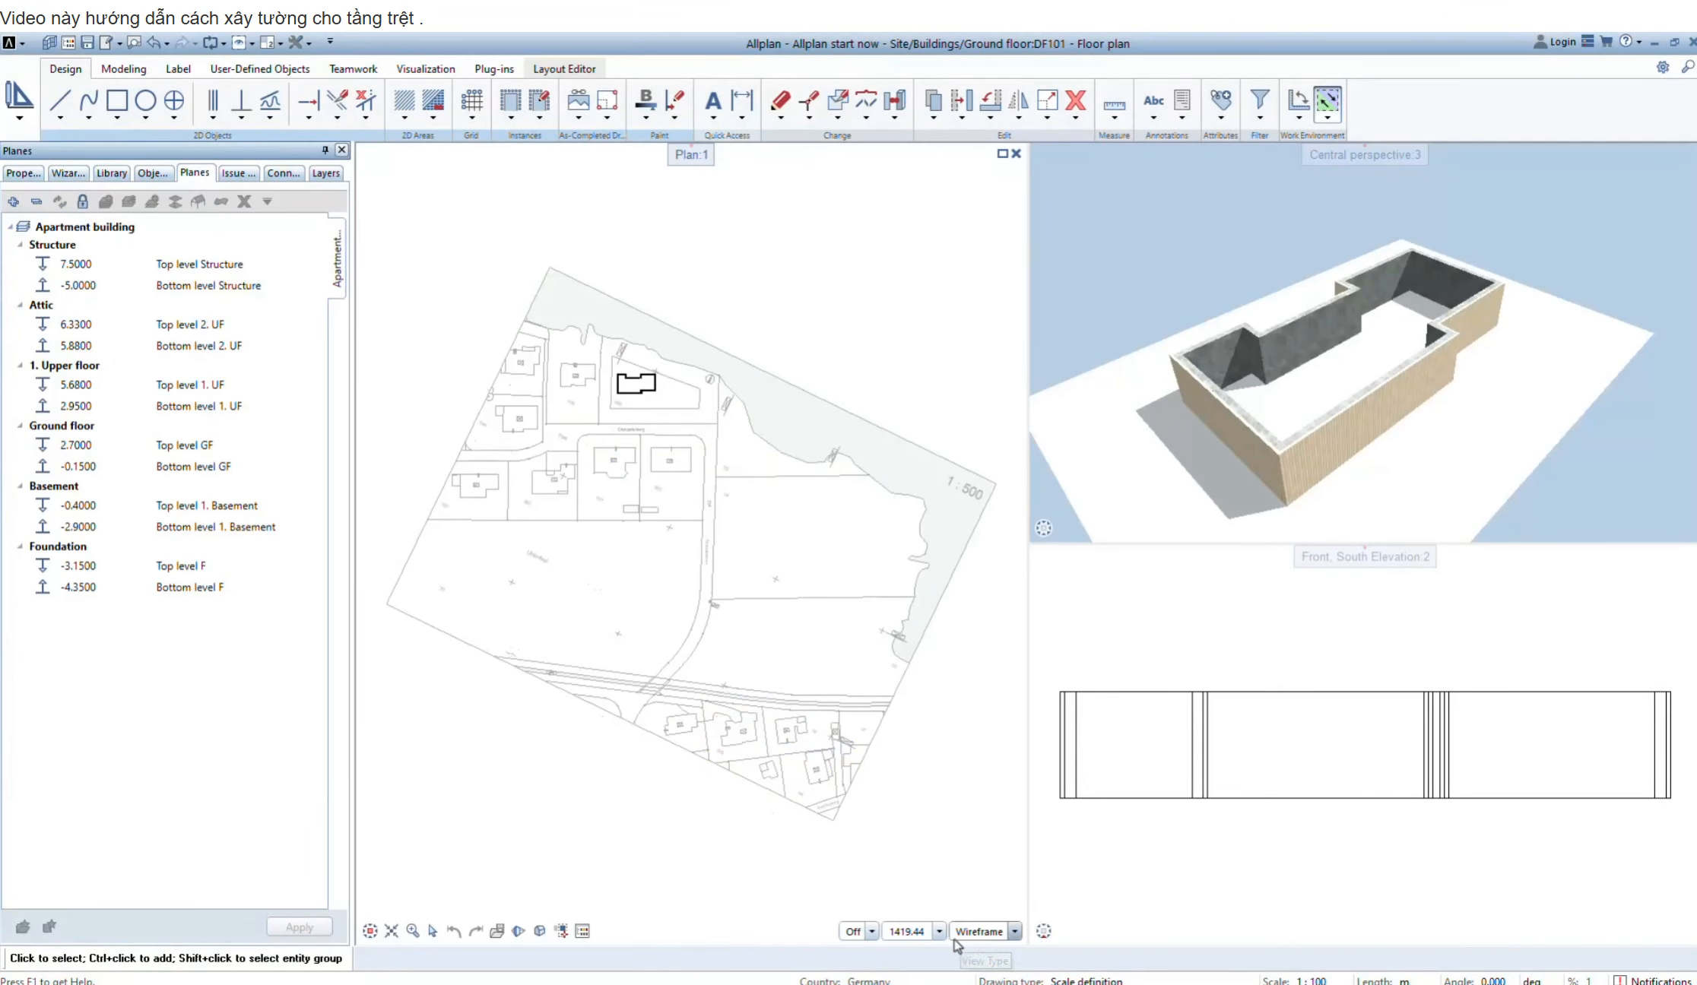
mouse_move(1055, 946)
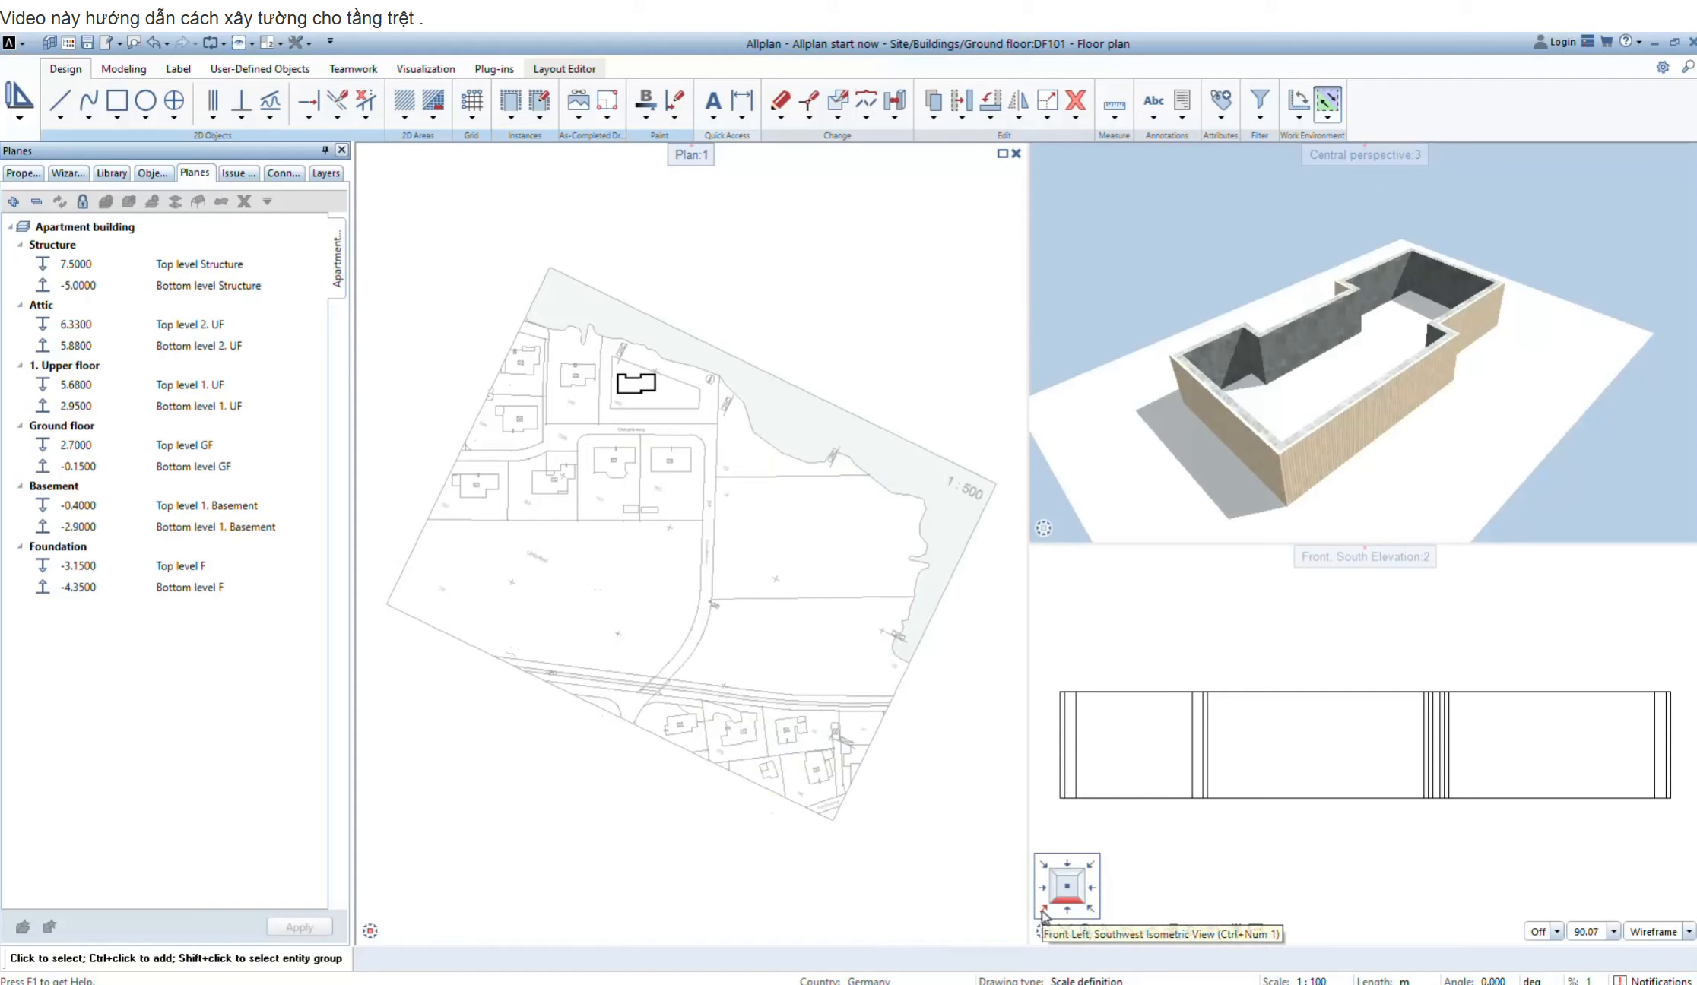
left_click(1043, 910)
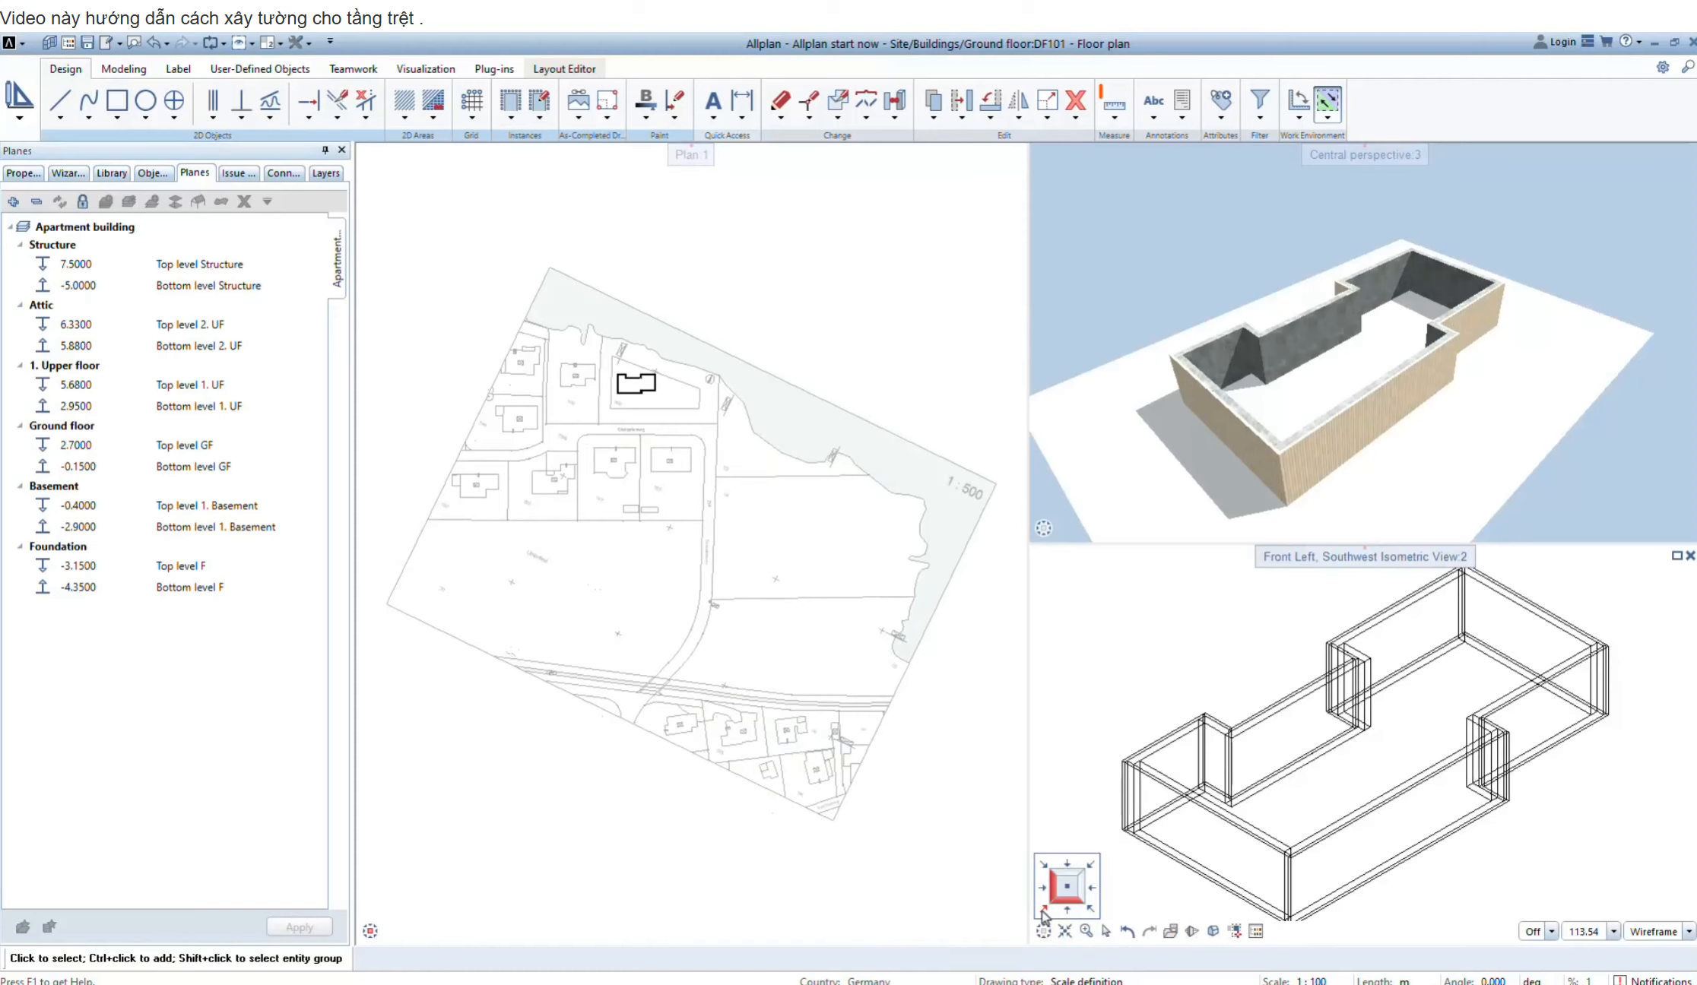
Measure the height of the exterior wall along its vertical corner edge in the isometric view
left_click(1115, 104)
left_click(1080, 138)
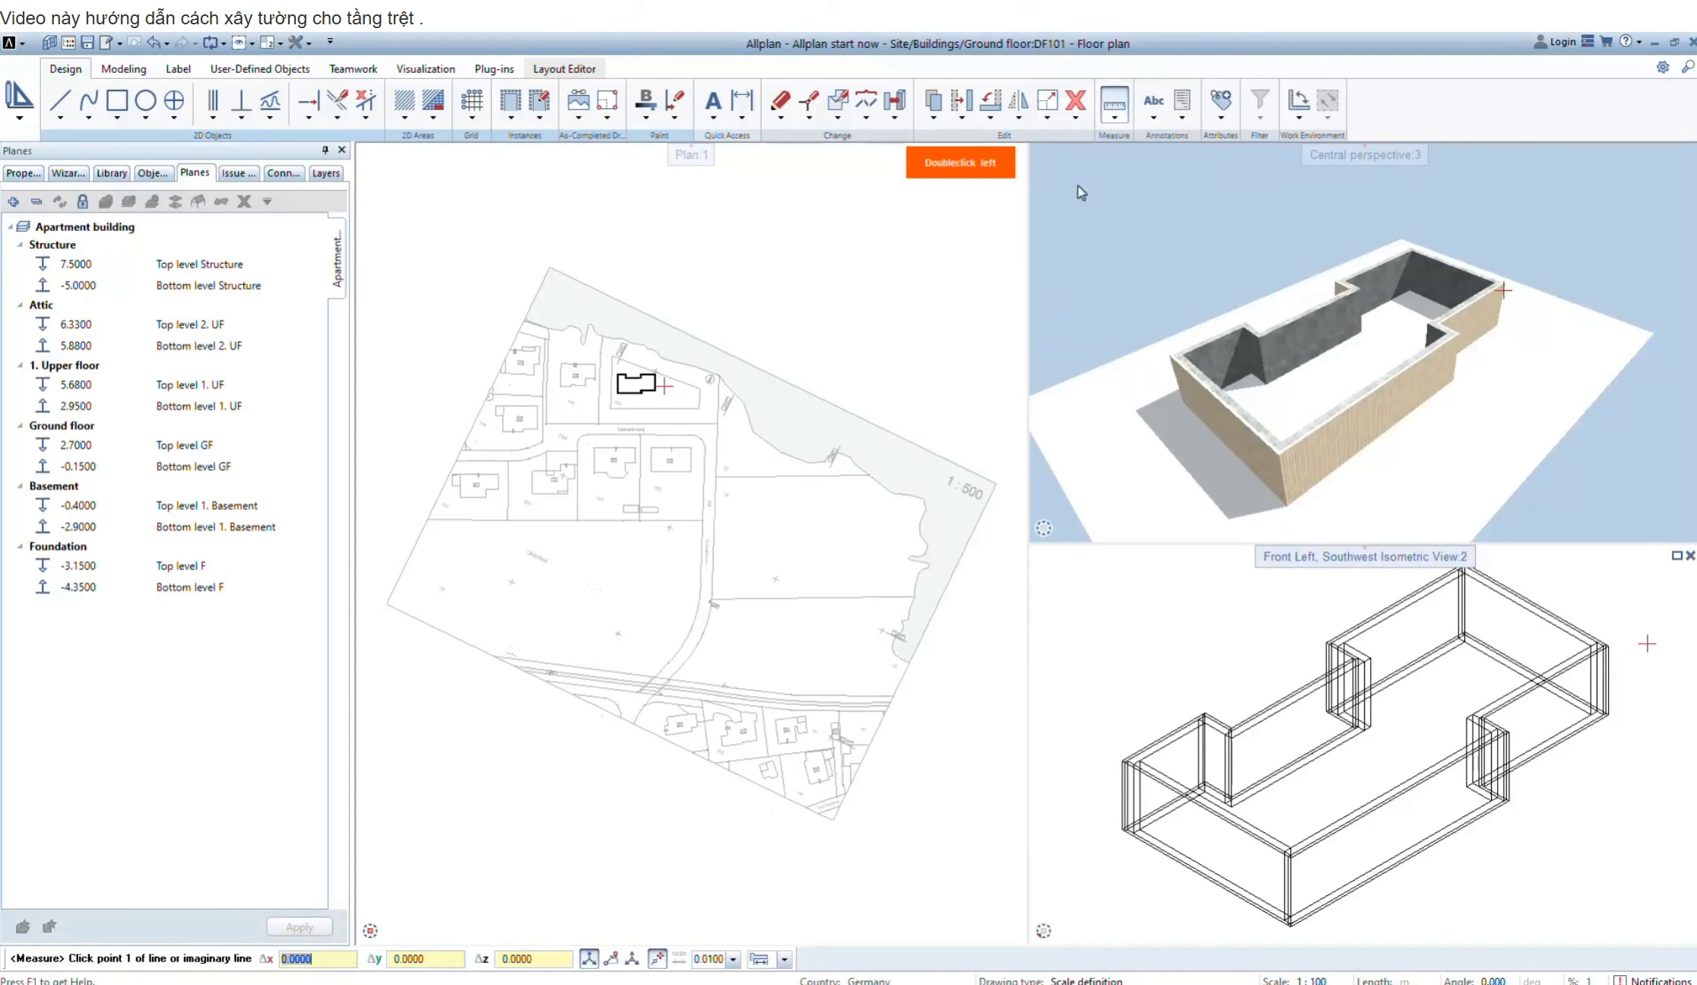
scroll(1104, 794, "up", 5)
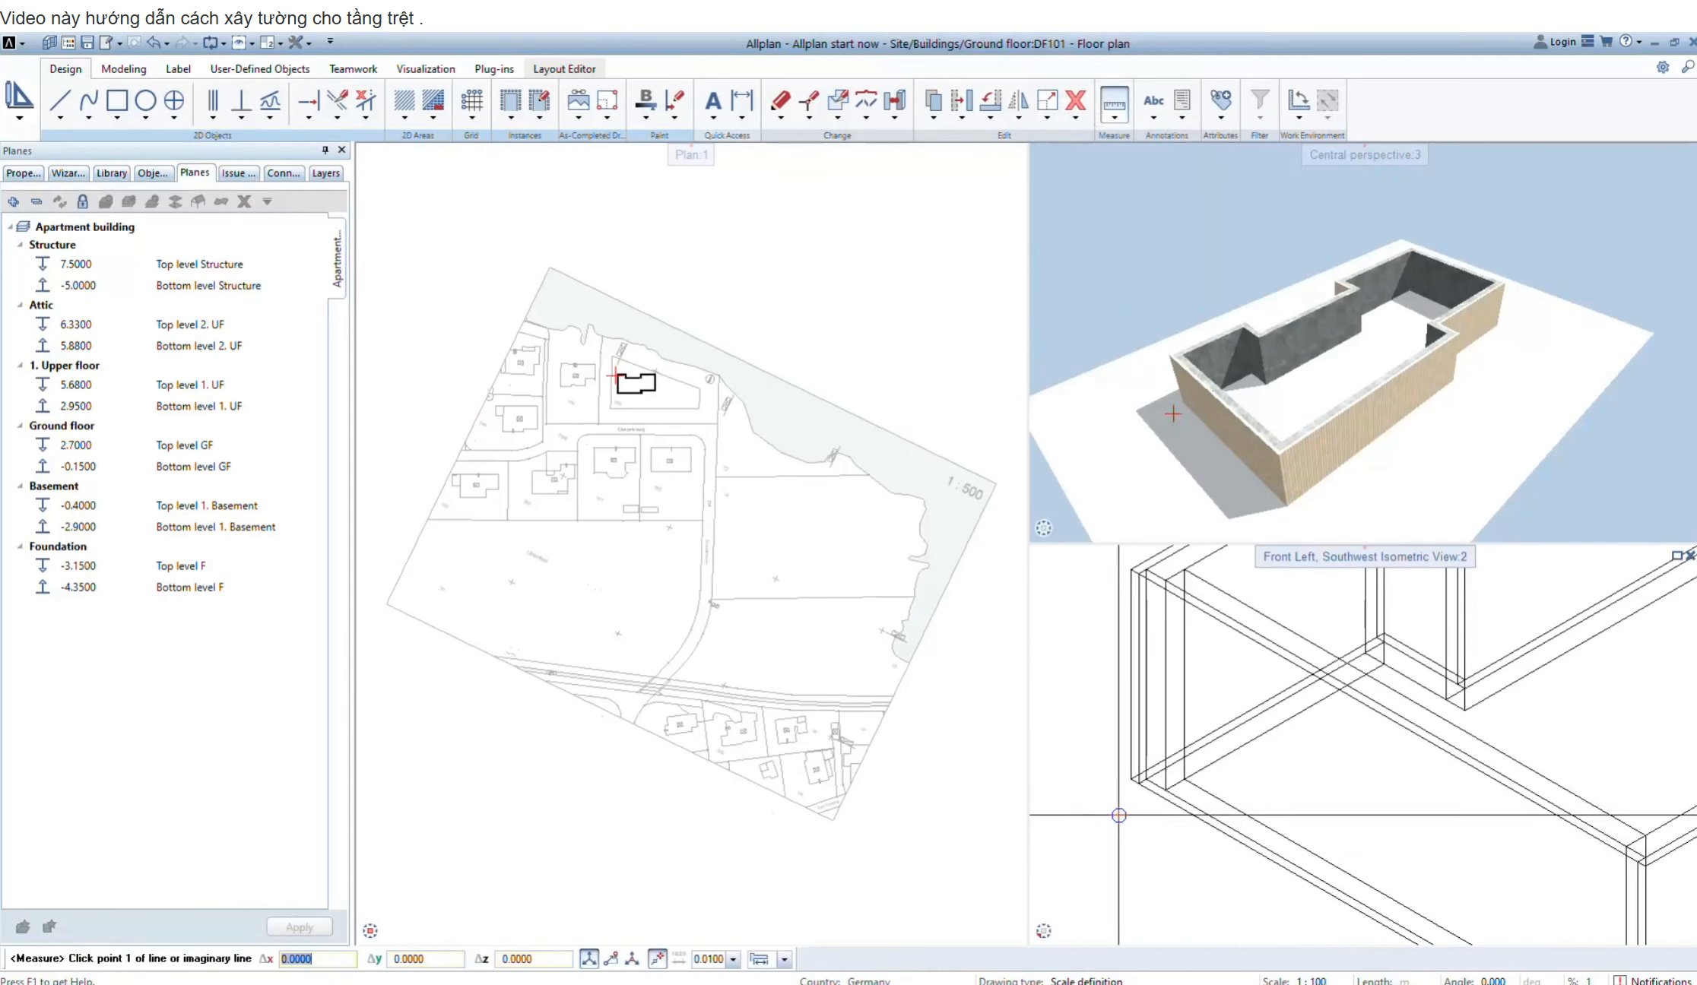
middle_click_drag(1128, 828, 1130, 855)
left_click(1133, 598)
left_click(1133, 817)
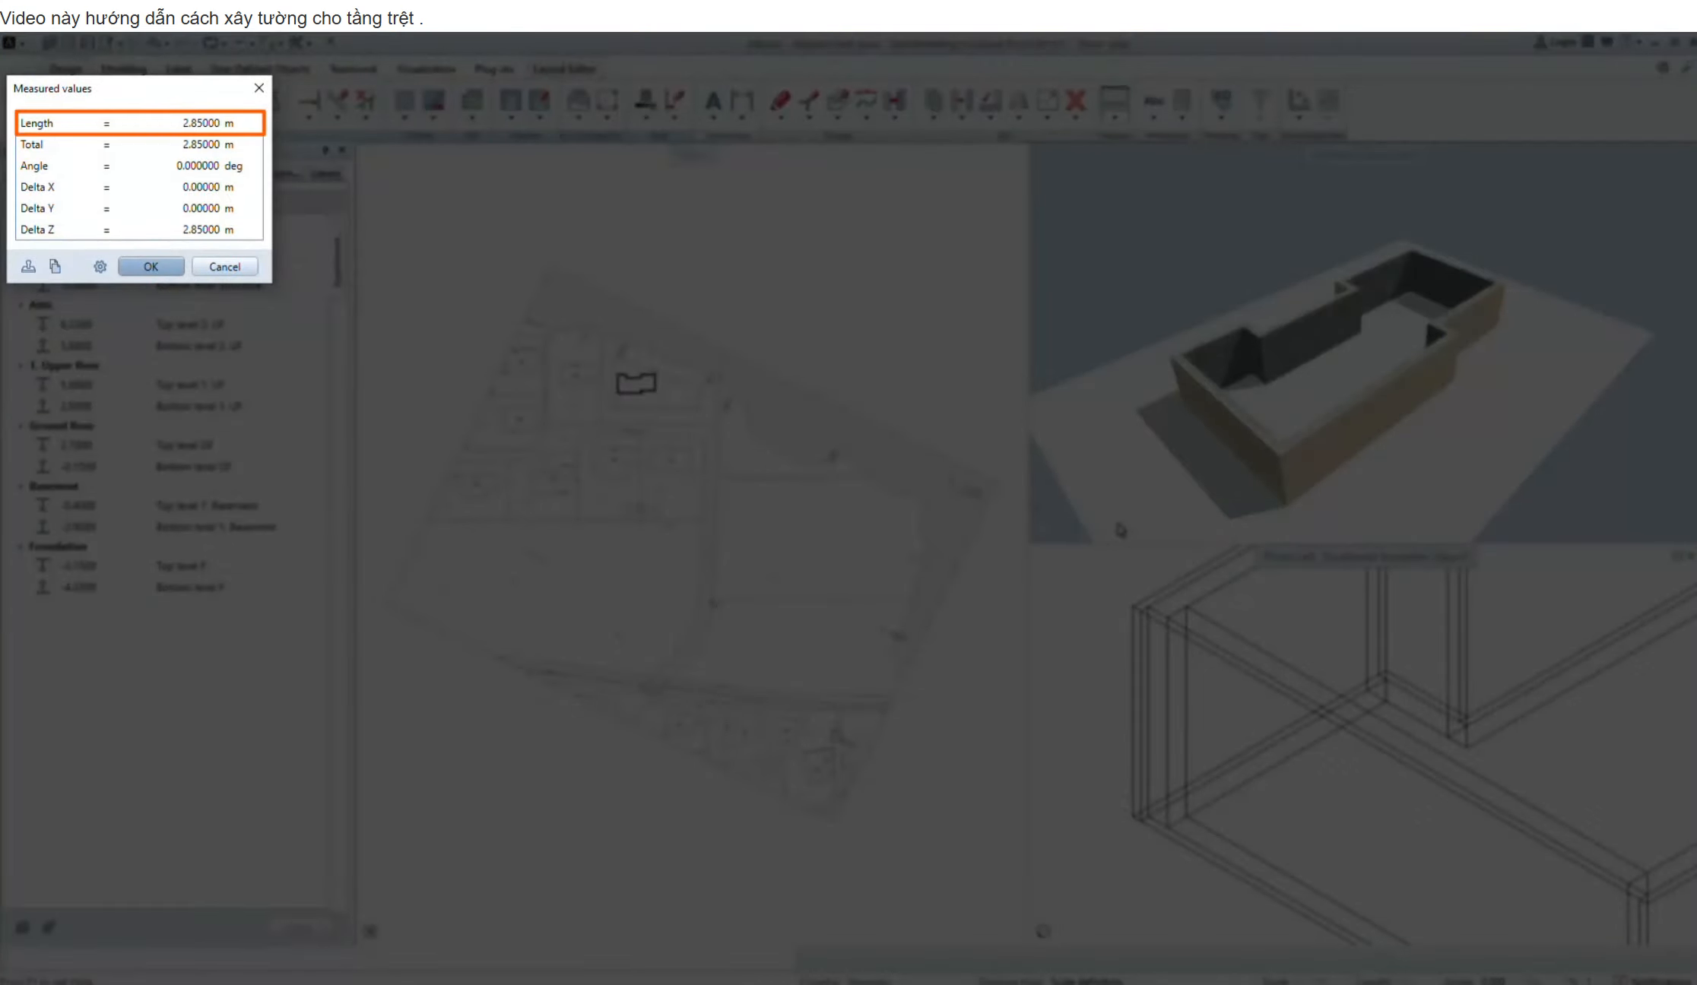
left_click(150, 267)
key("Escape")
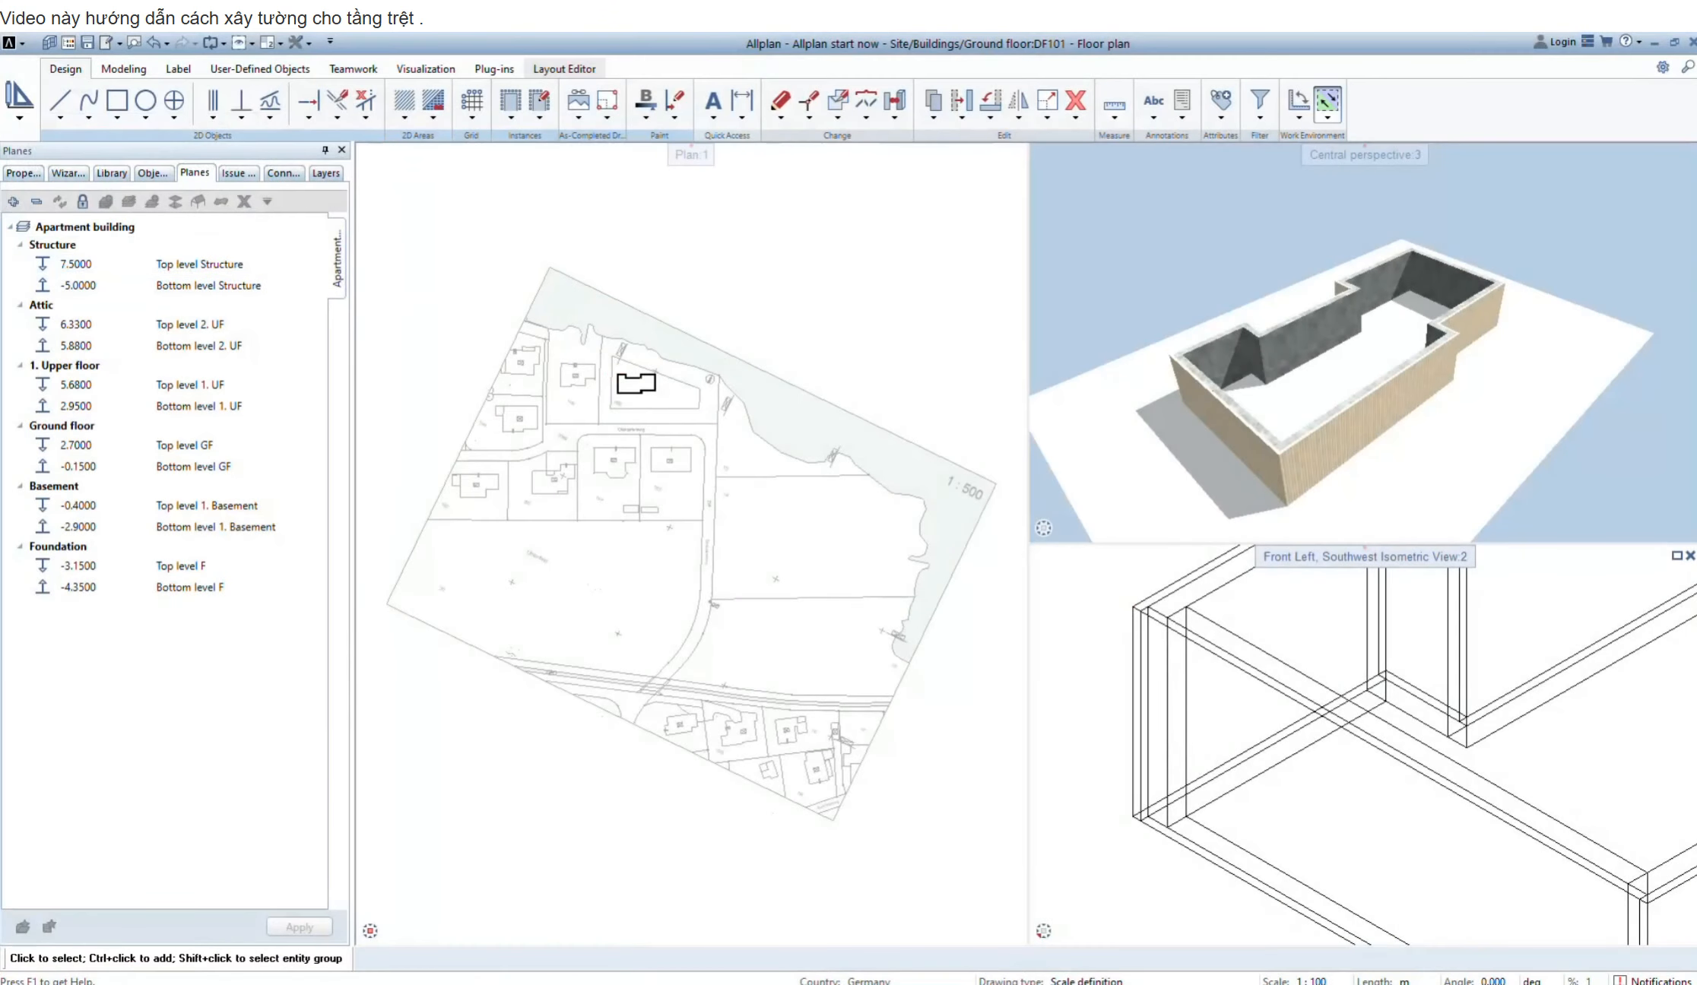
Examine the properties of the long vertical exterior wall in plan, including its top and bottom level height settings
scroll(620, 384, "up", 8)
scroll(635, 411, "up", 3)
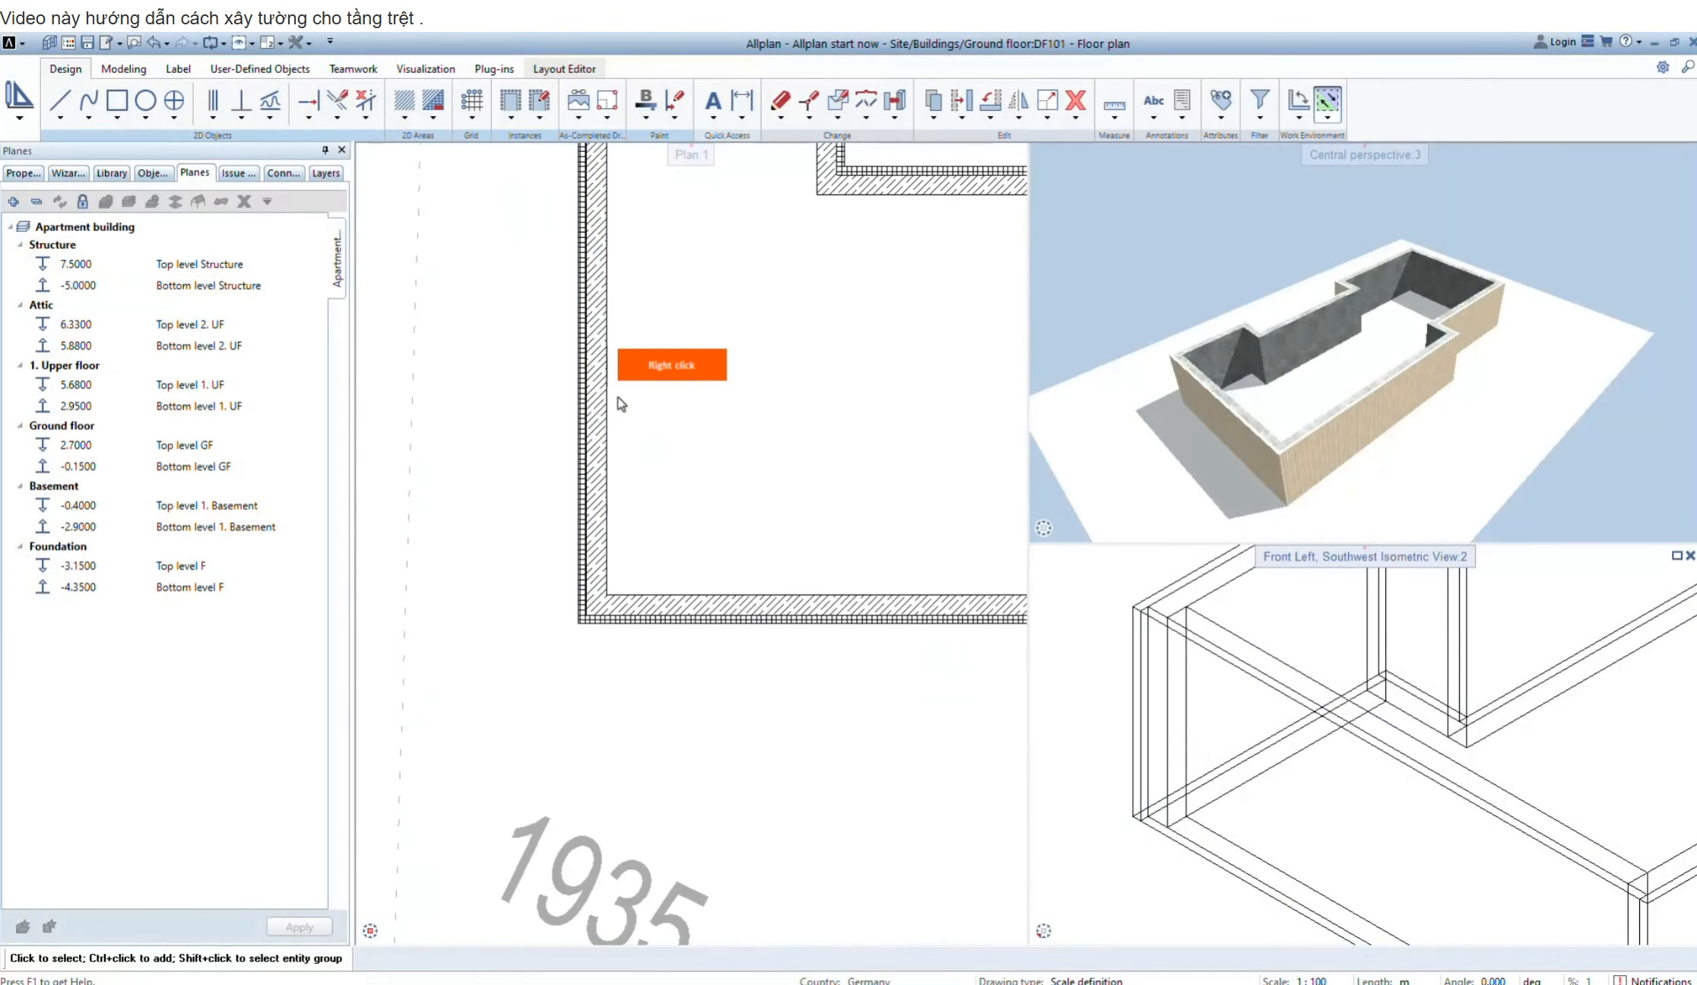
right_click(600, 394)
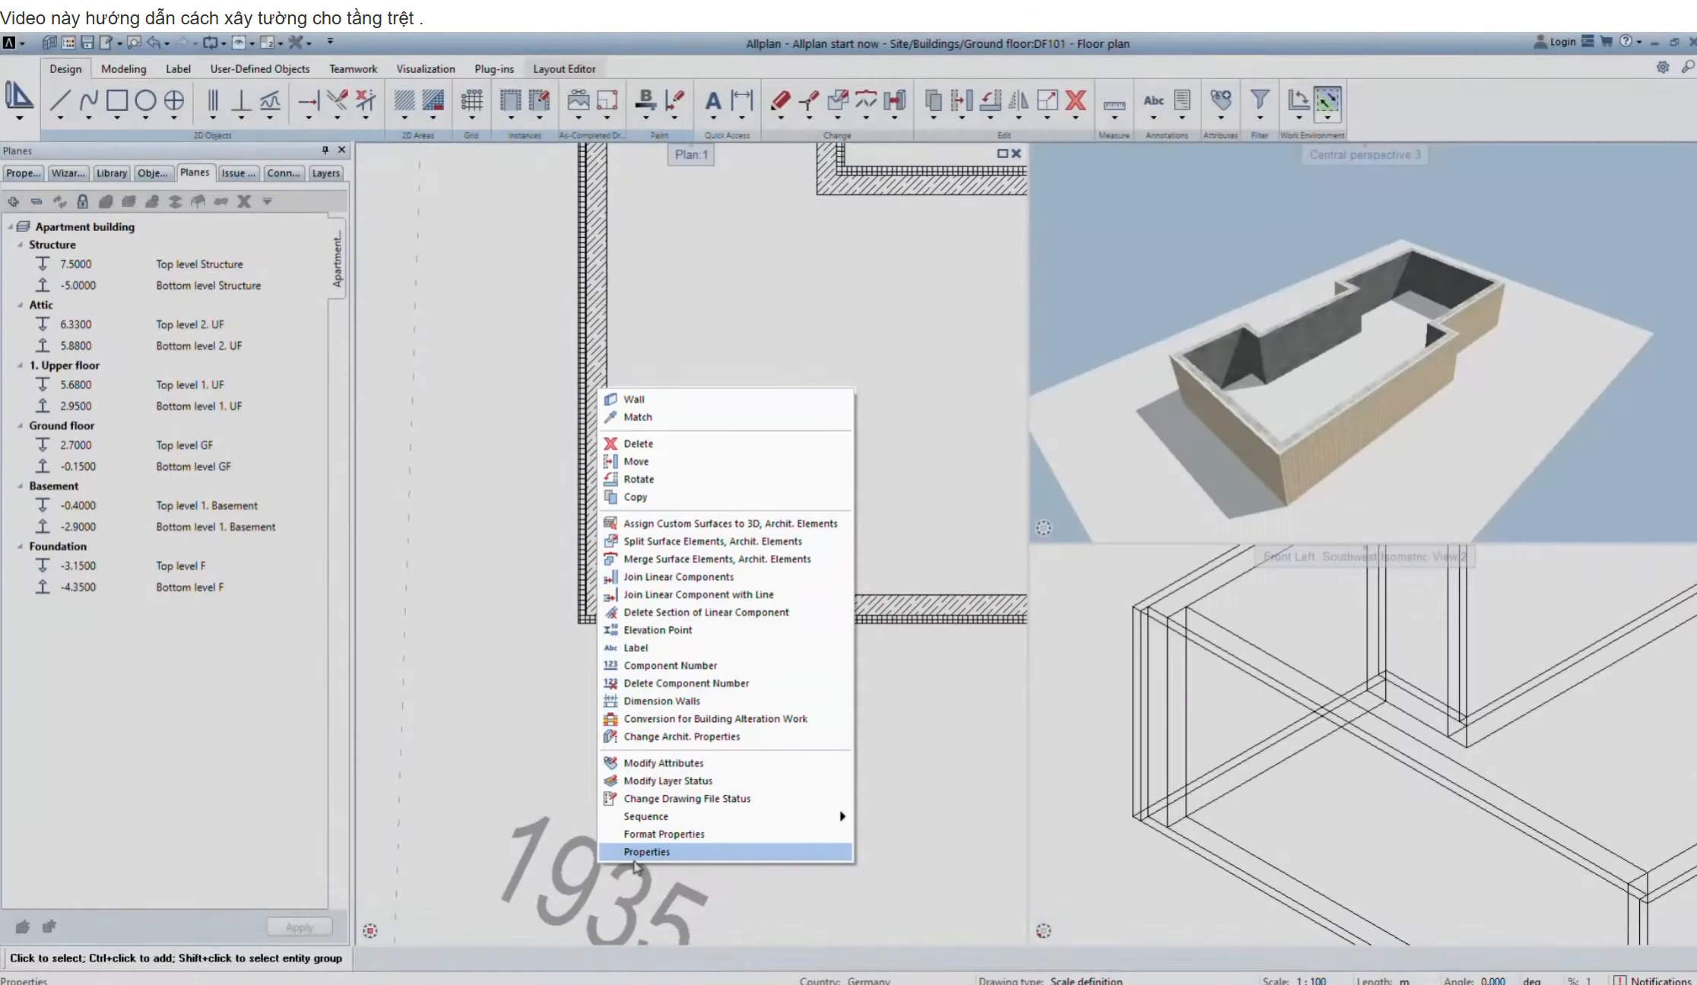
left_click(646, 852)
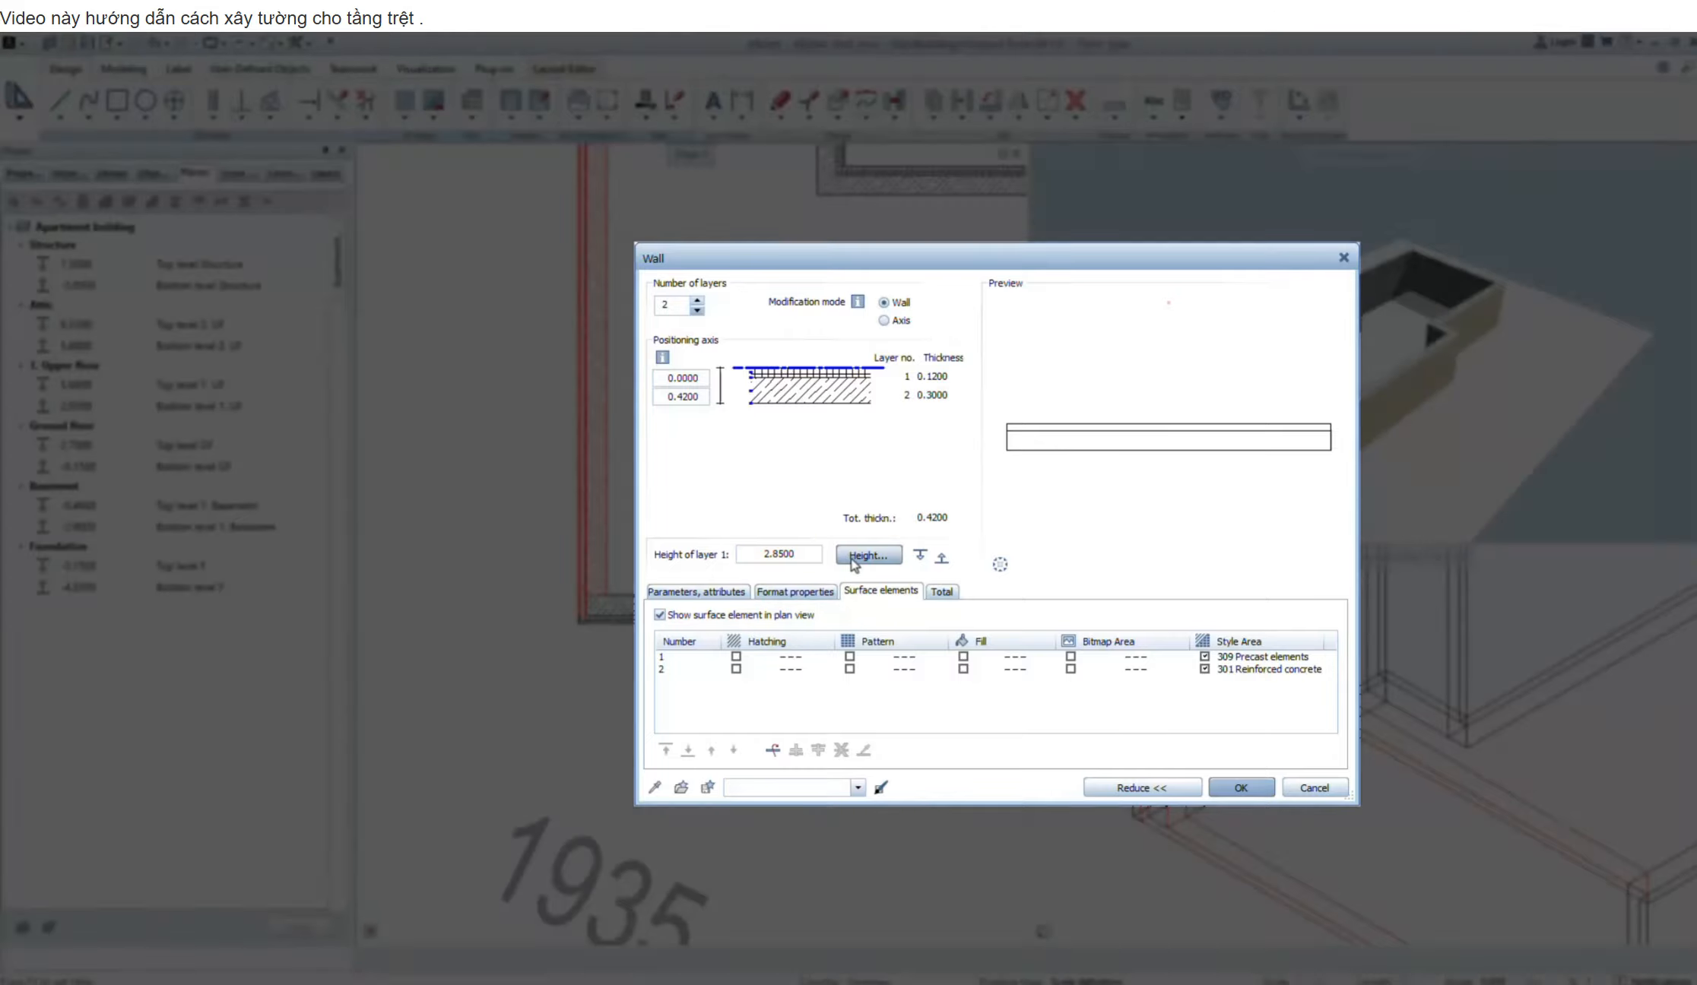
left_click(853, 561)
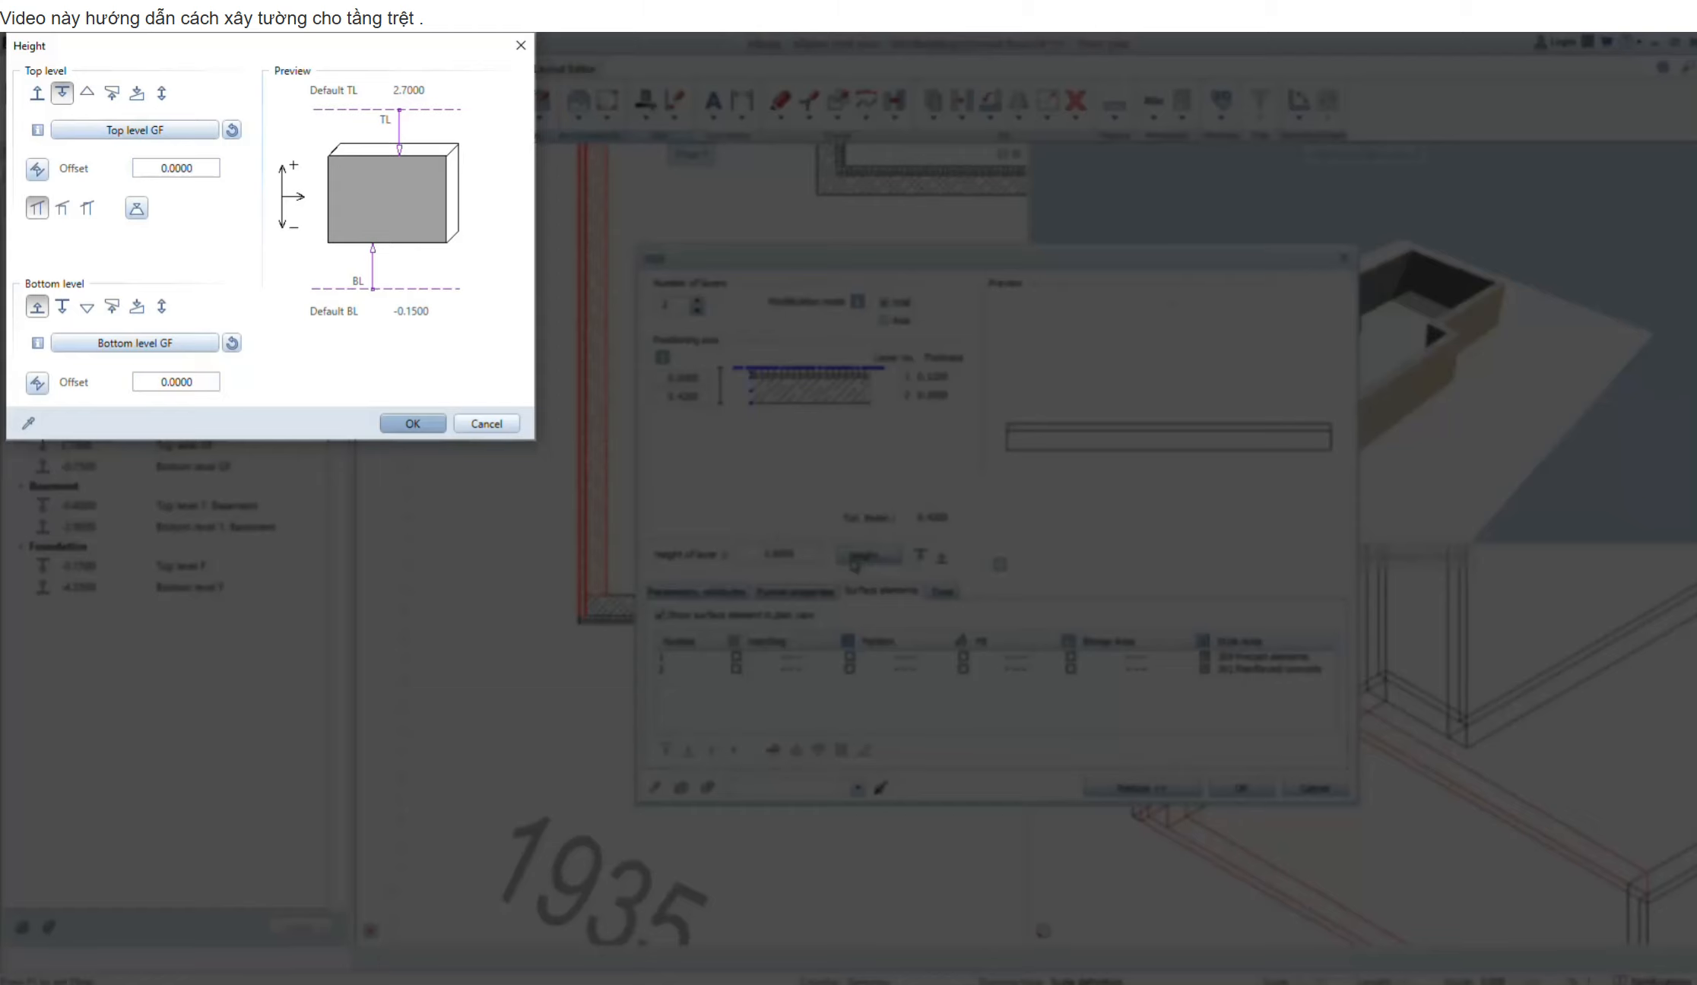
left_click(415, 424)
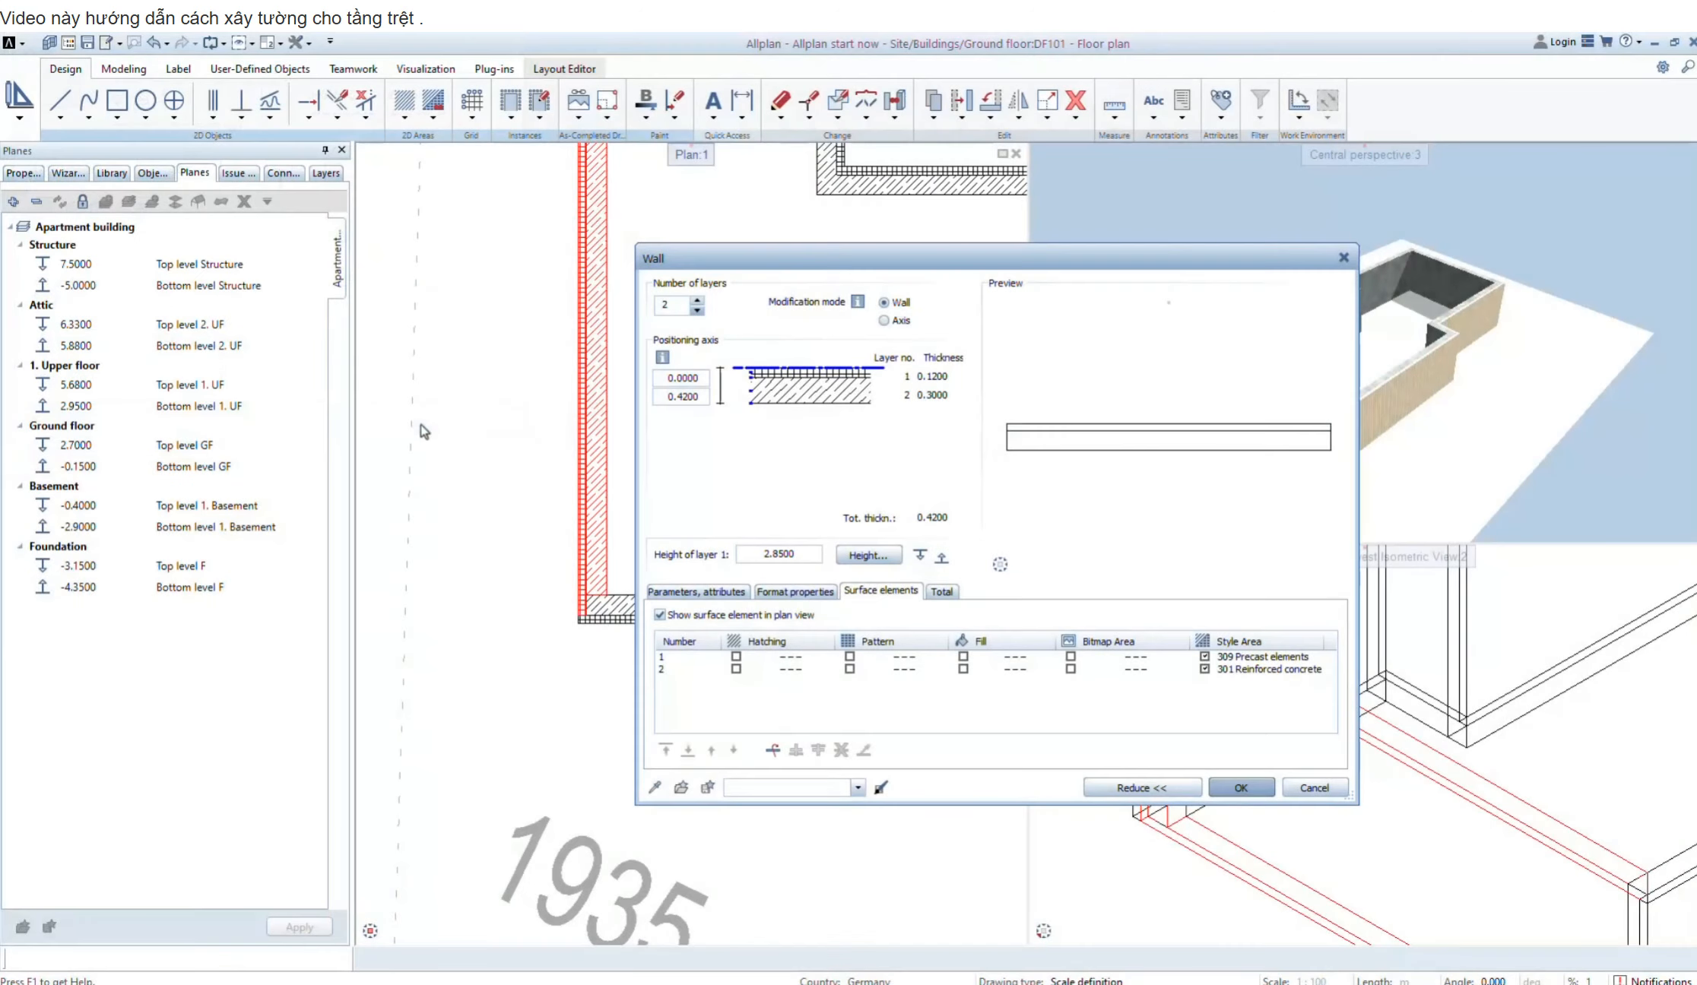
left_click(1231, 789)
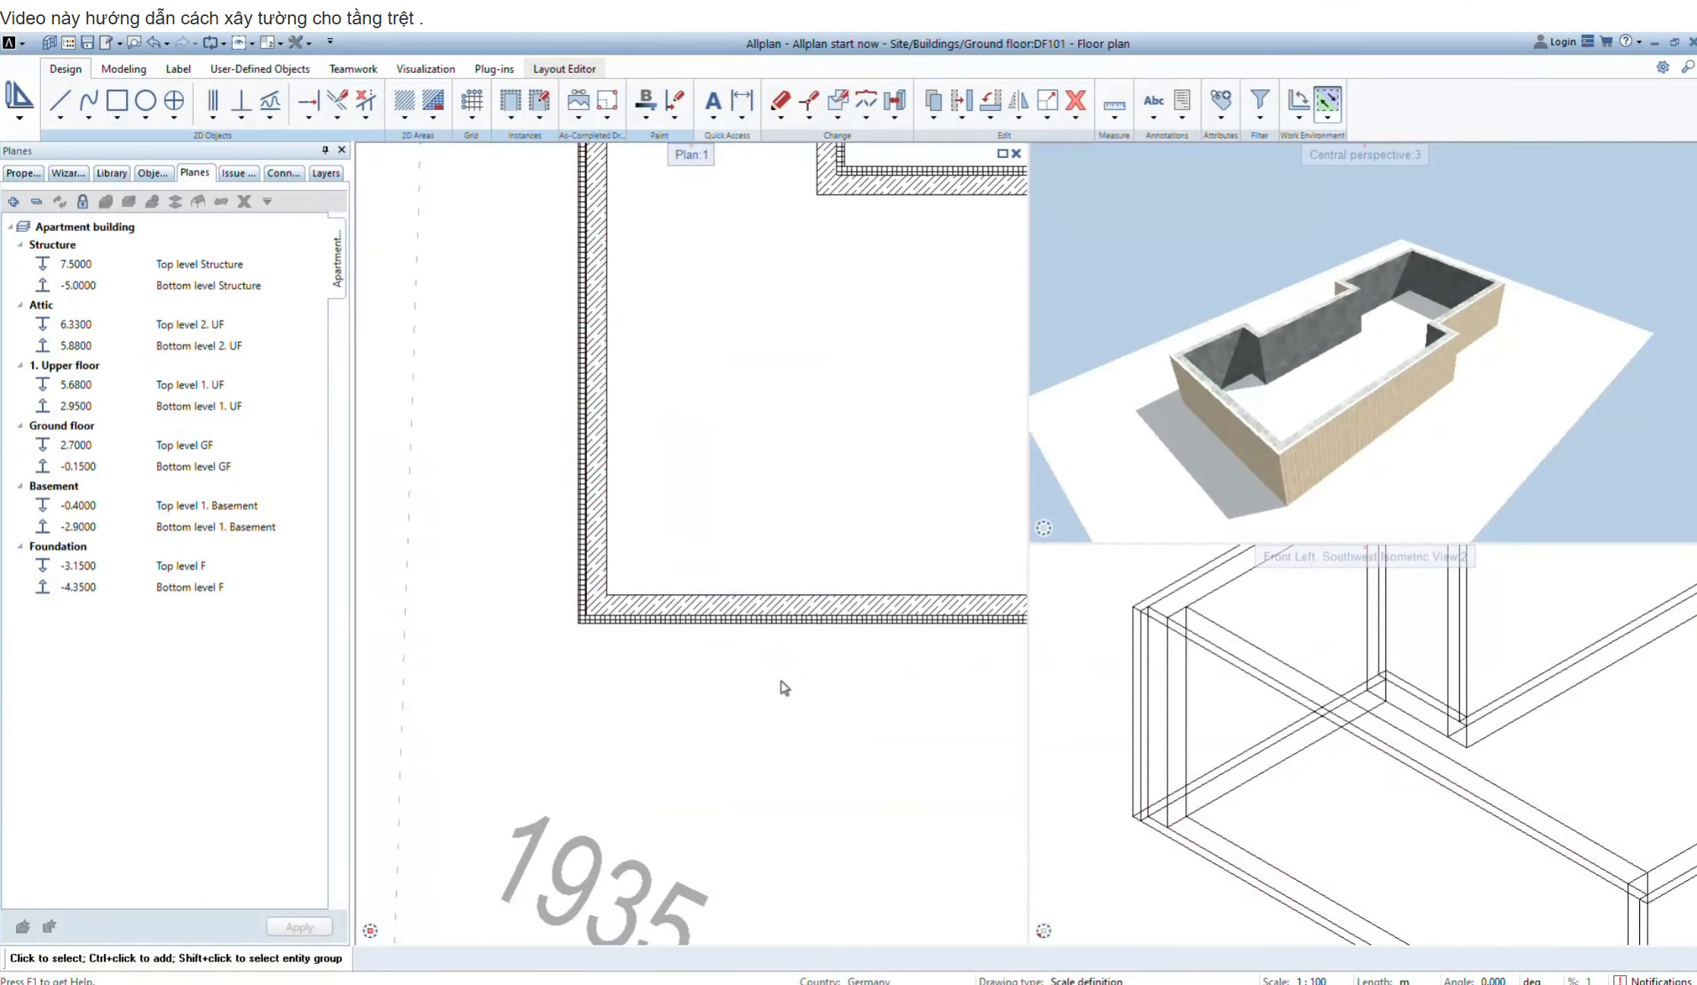
Turn off drawing file 22 Rotated site plan in the building structure
left_click(70, 43)
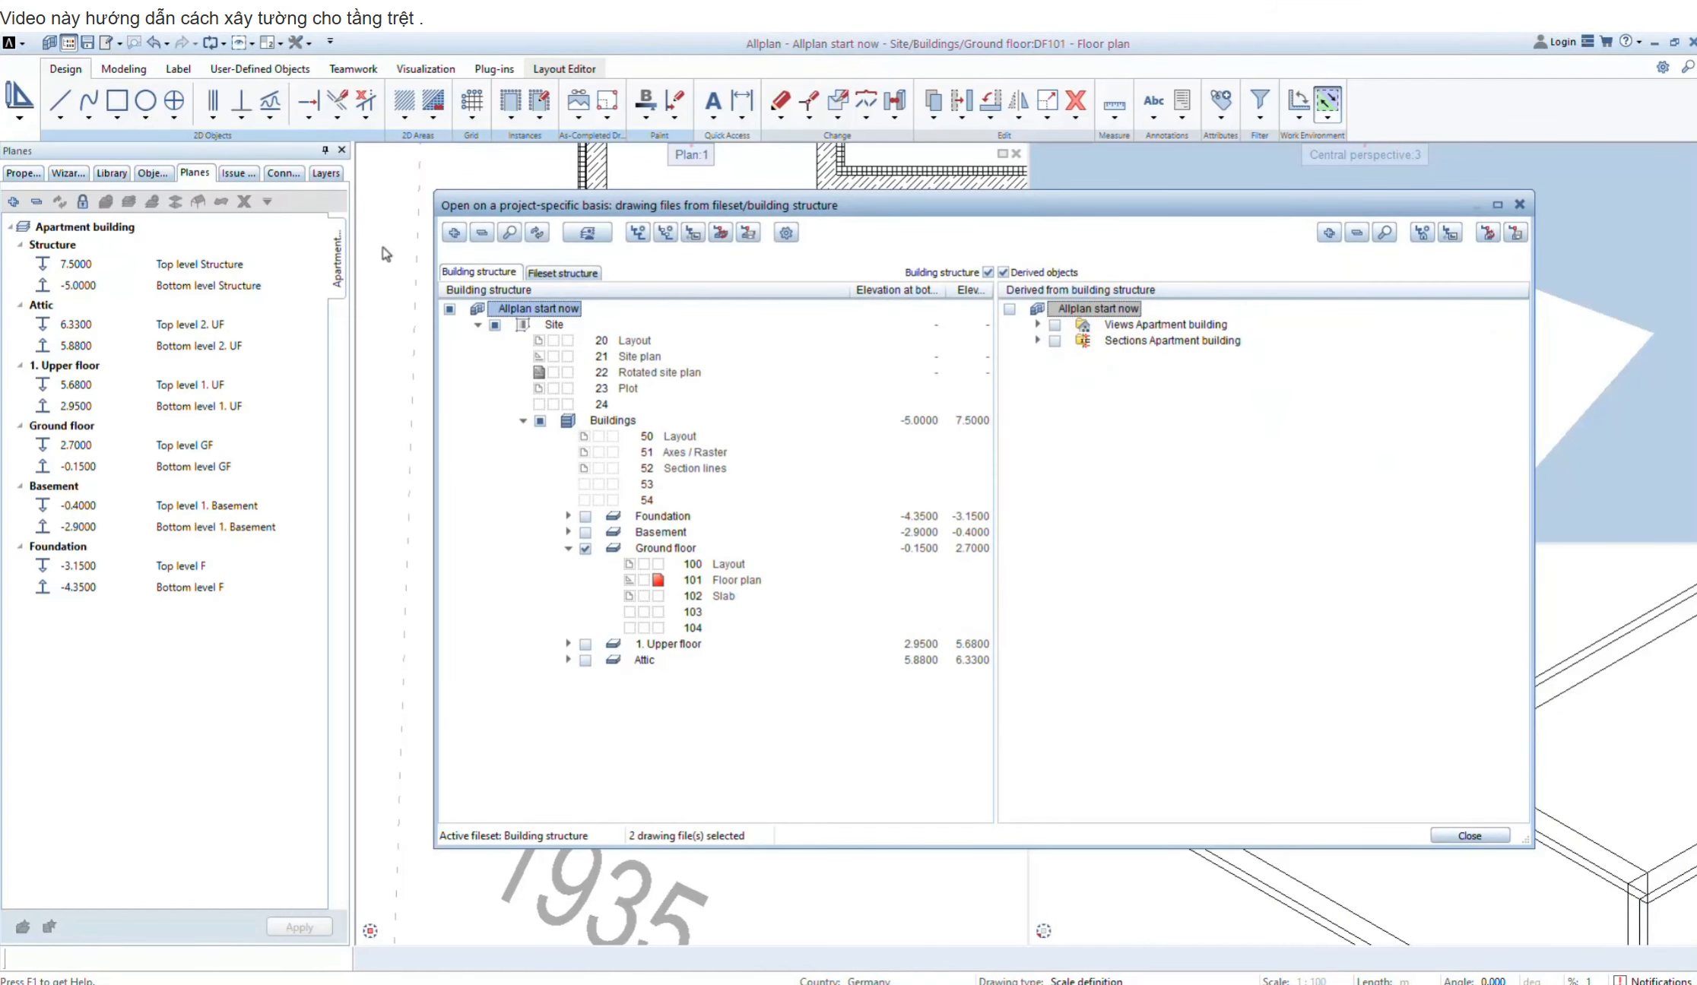
left_click(539, 374)
left_click(1465, 838)
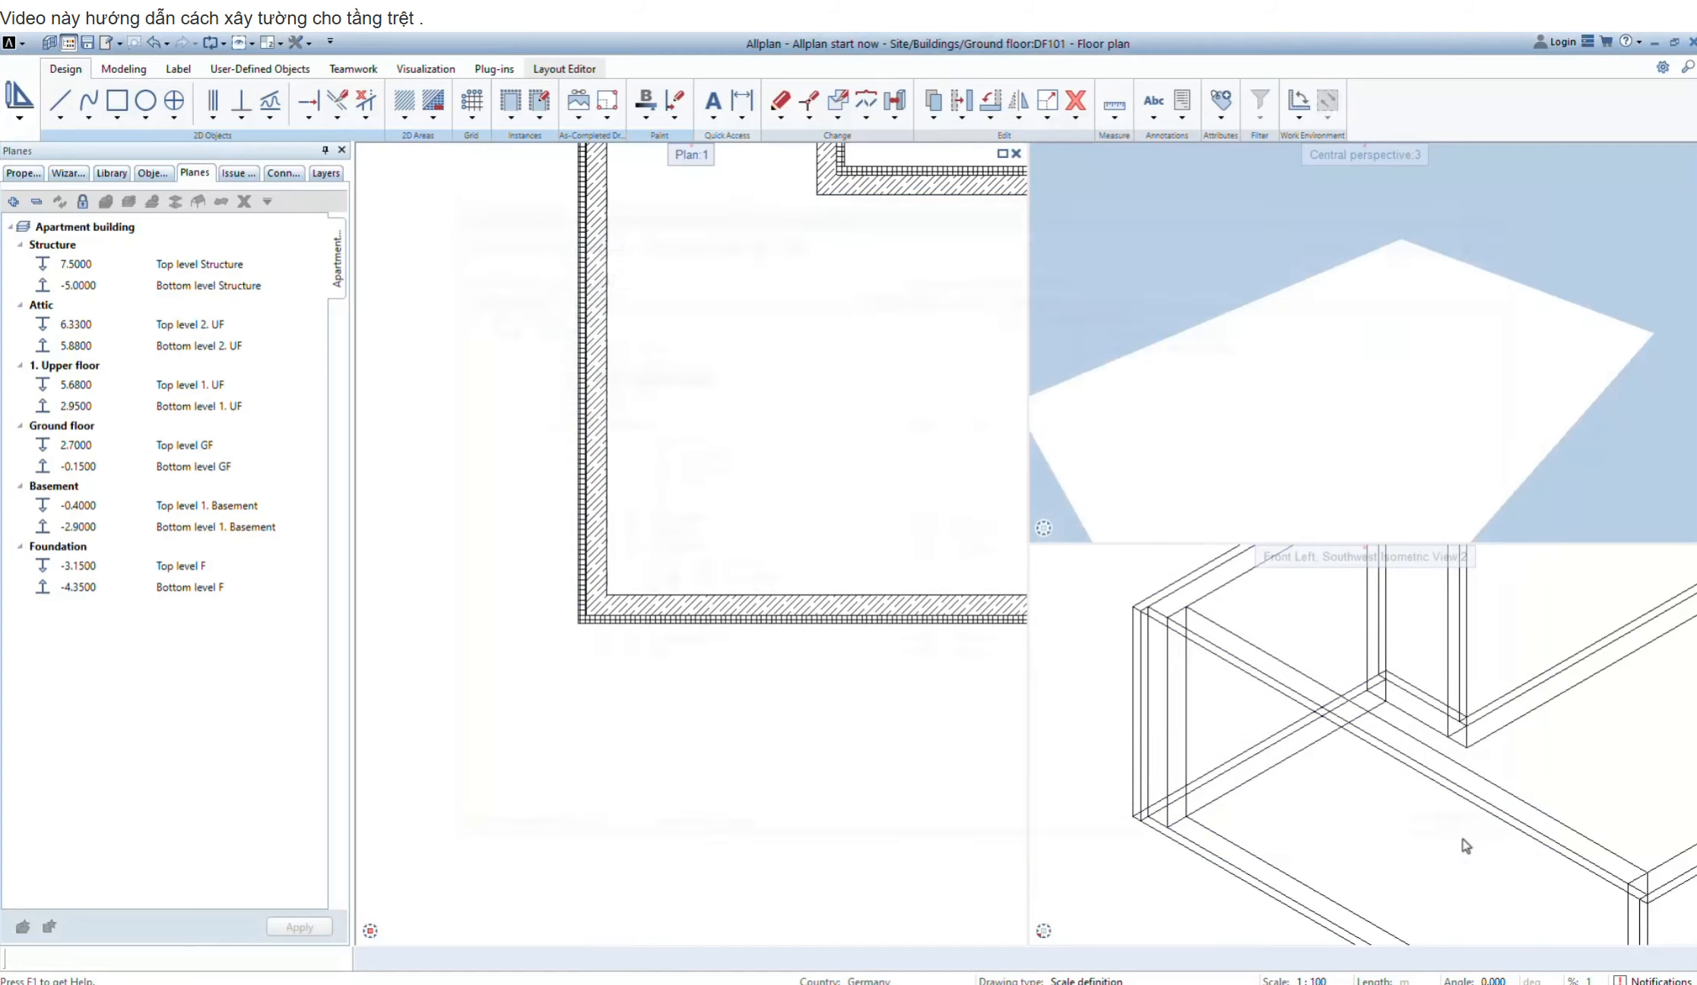
Show the walls in a single viewport in Southwest Isometric View and inspect the Wireframe view type's settings
left_click(281, 44)
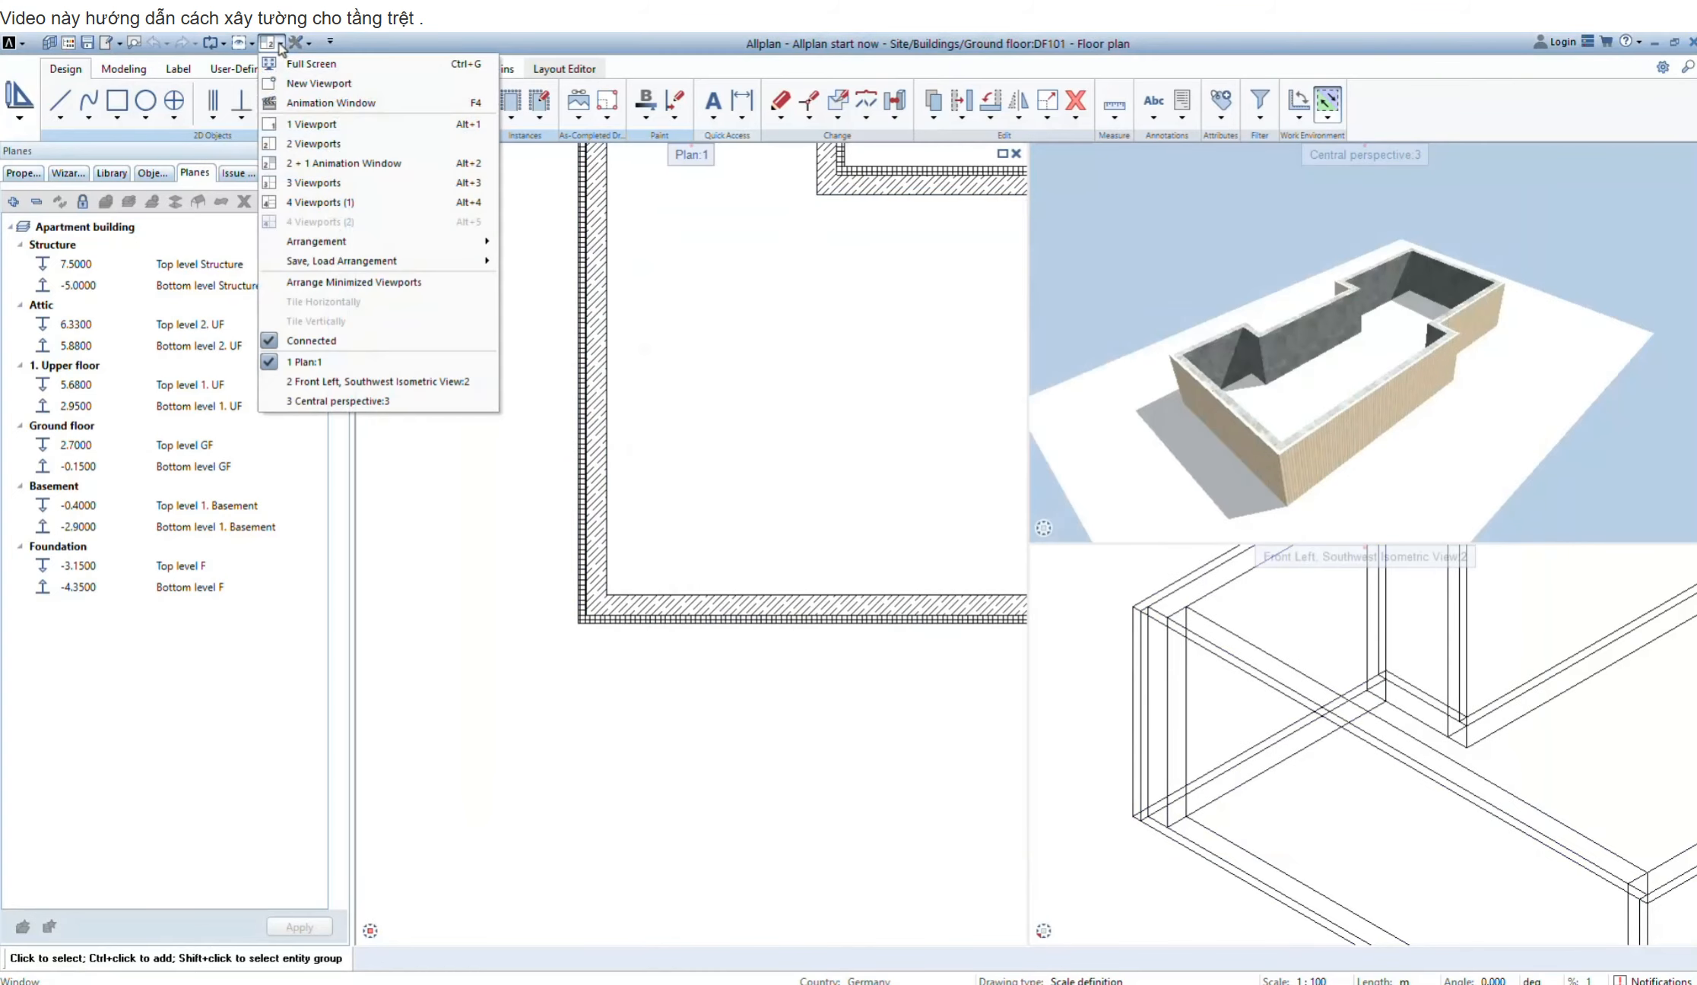
left_click(310, 123)
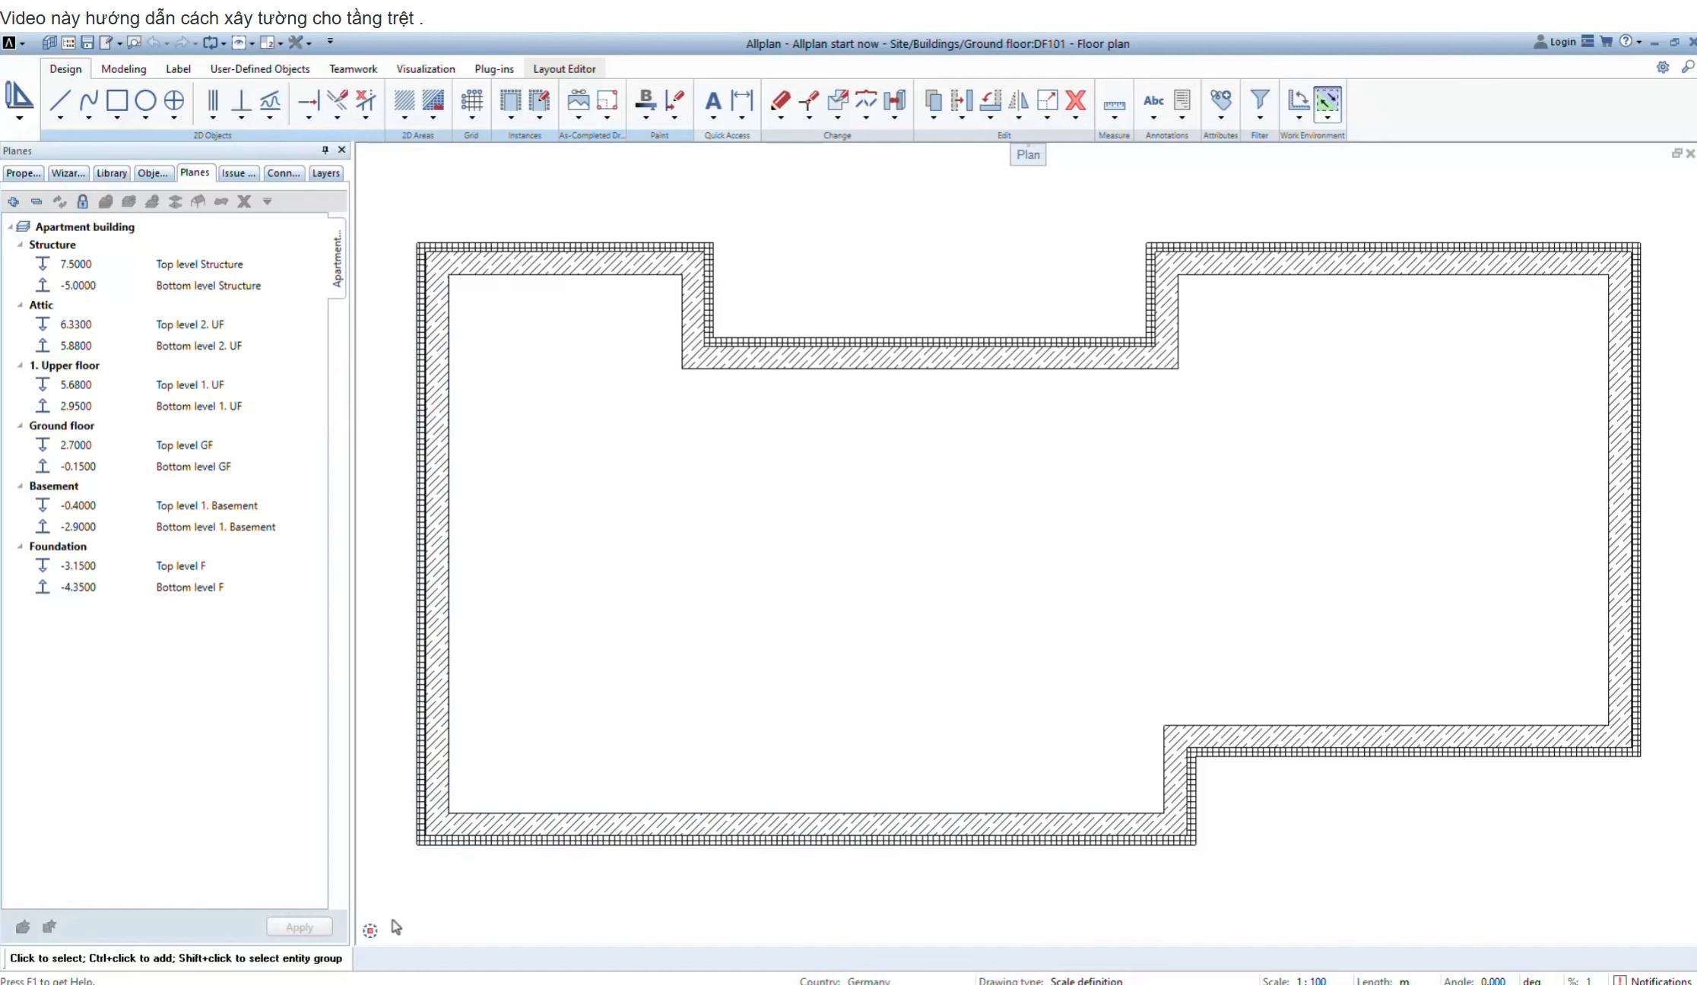
mouse_move(370, 943)
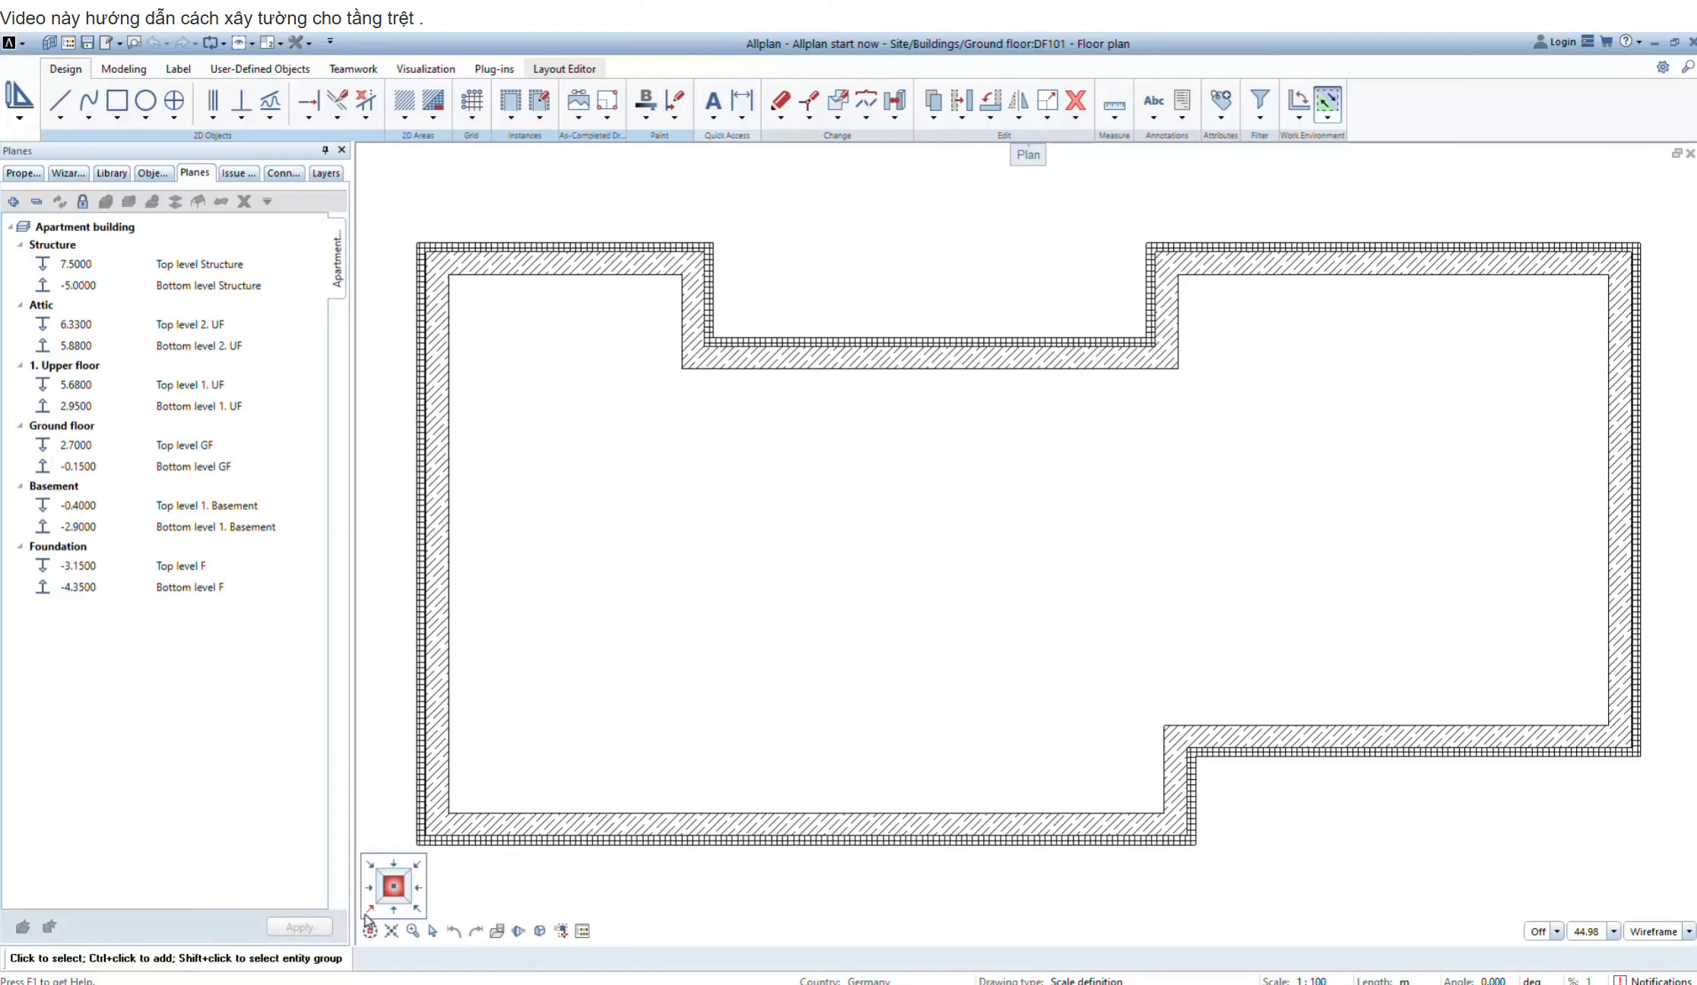
left_click(368, 911)
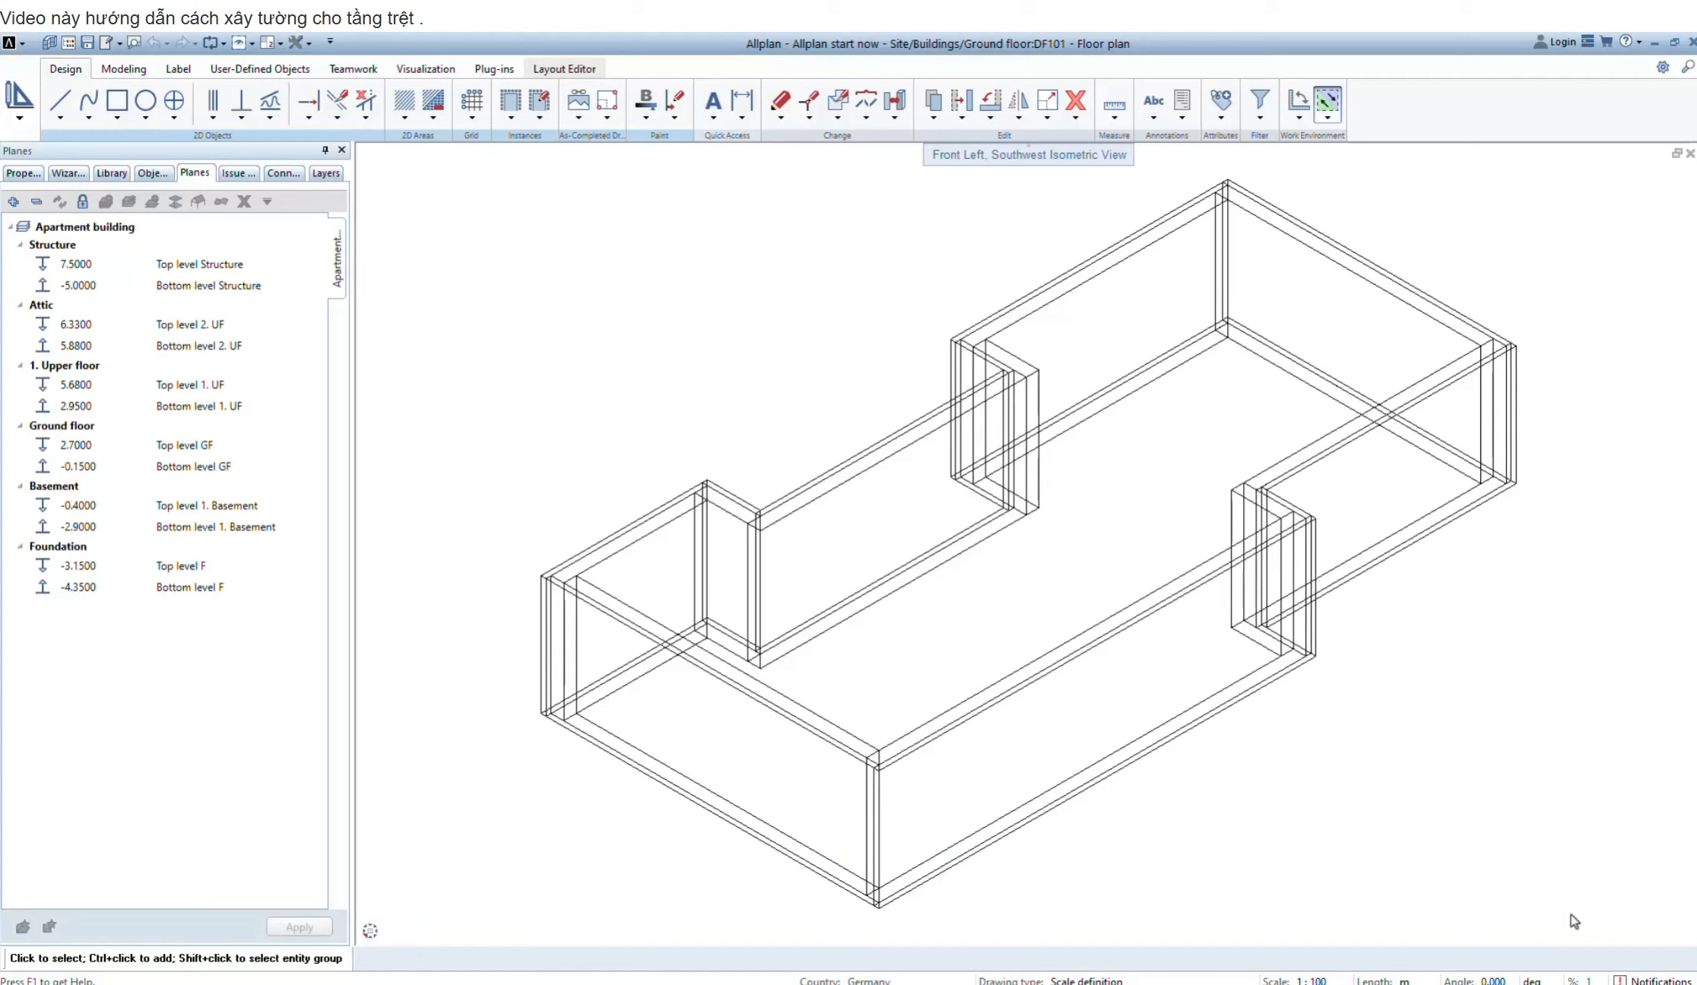
left_click(1648, 933)
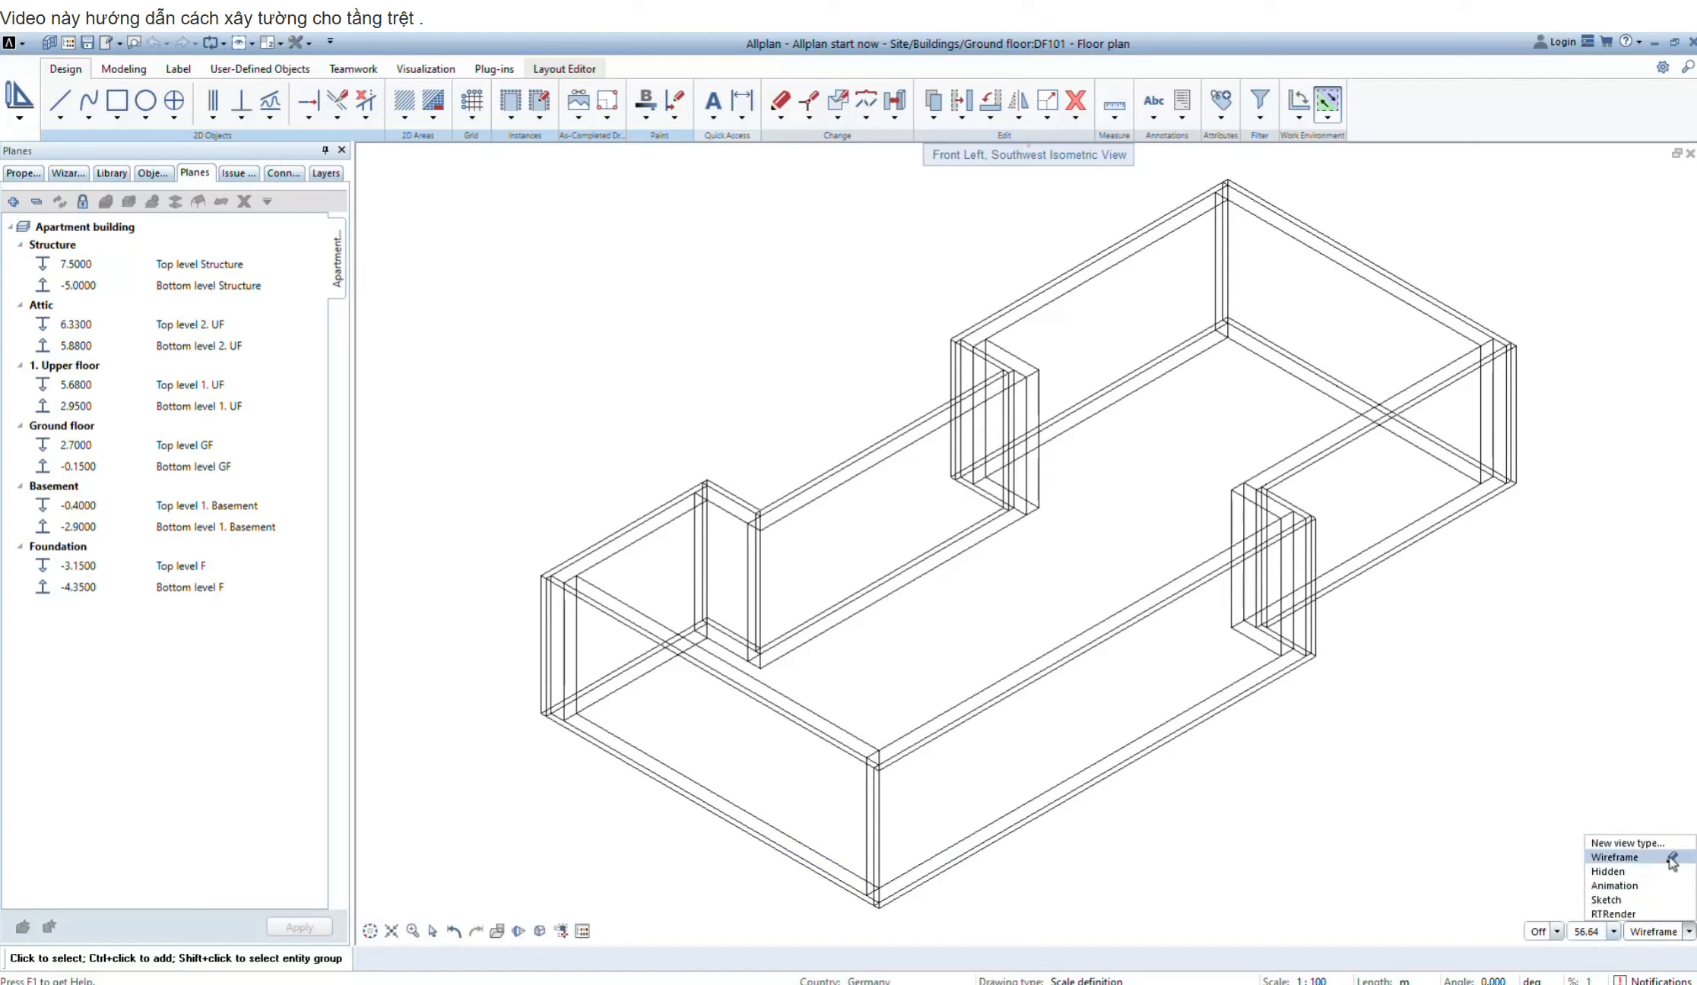
left_click(1671, 860)
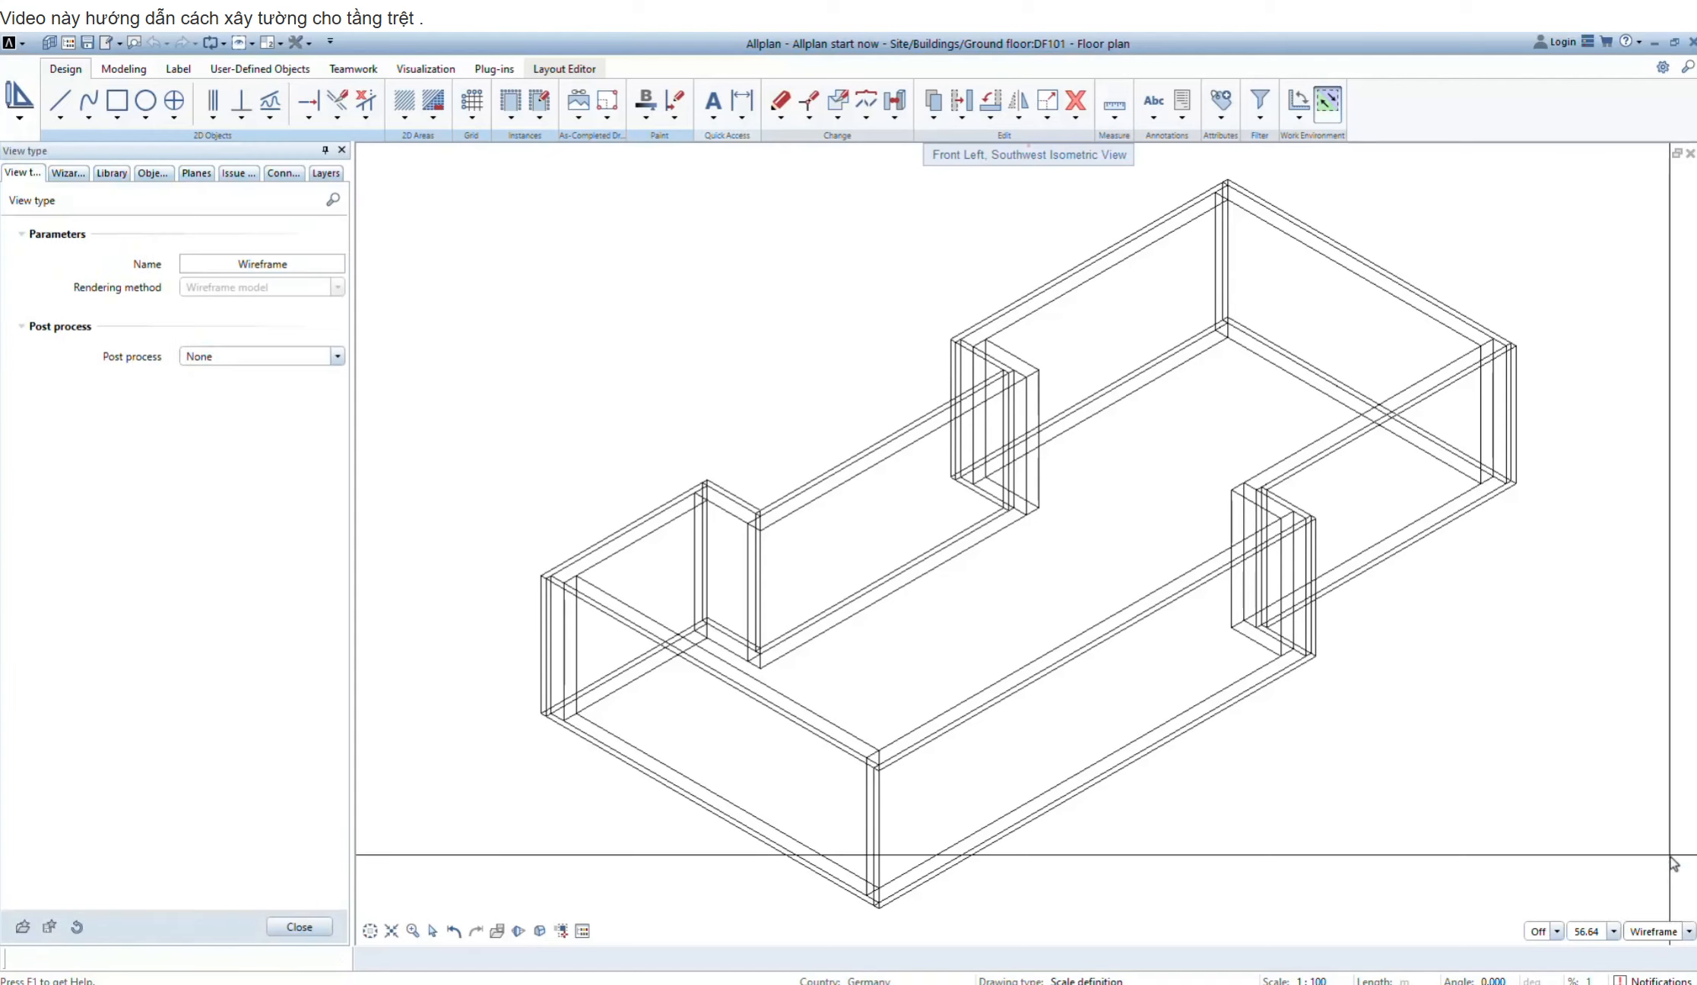
left_click(286, 927)
Add a new viewport beside the isometric view and close it again
left_click(270, 42)
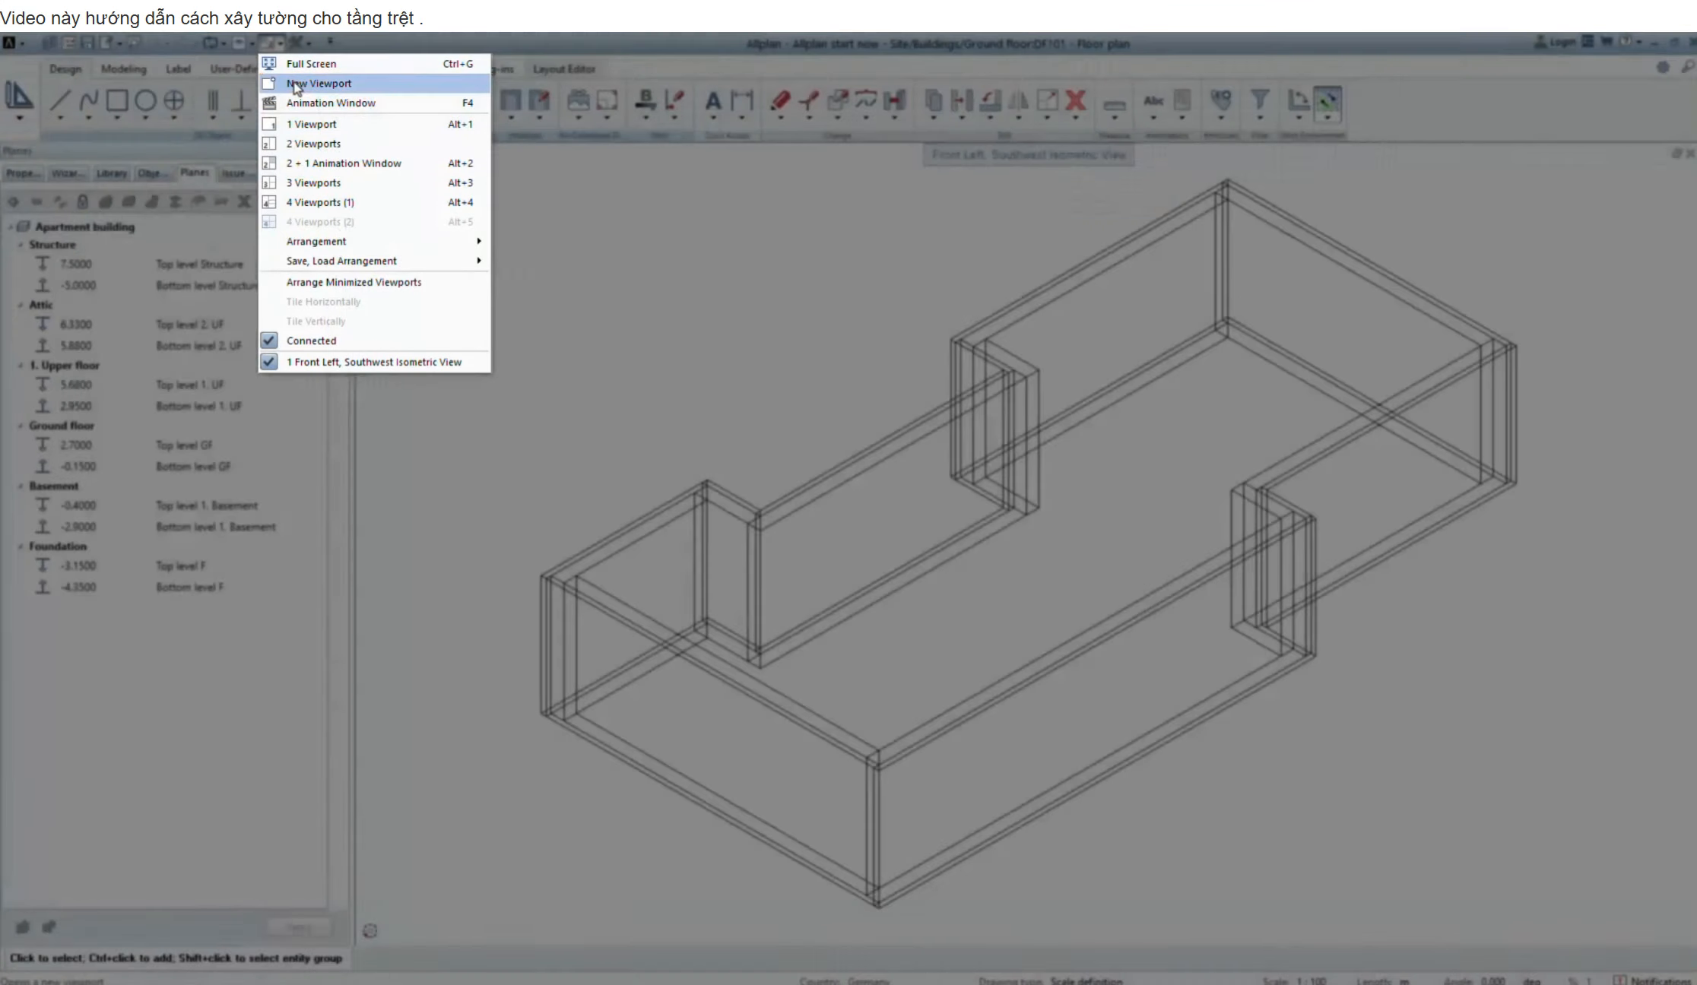
left_click(296, 86)
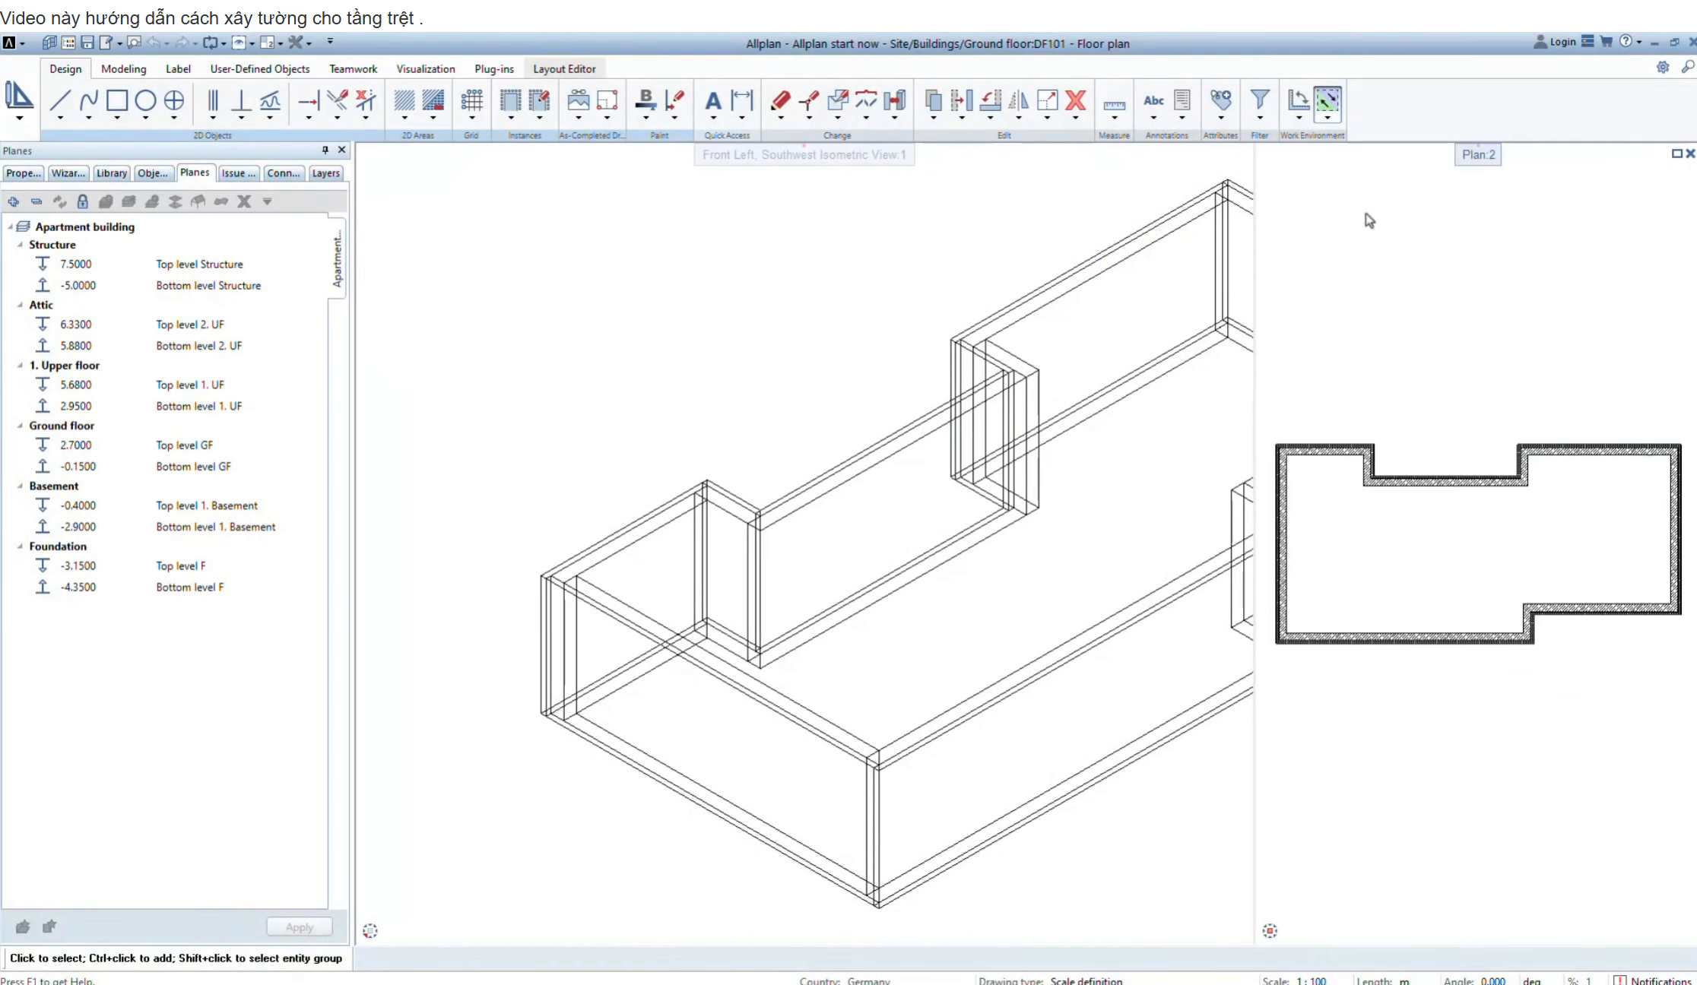
left_click(1690, 154)
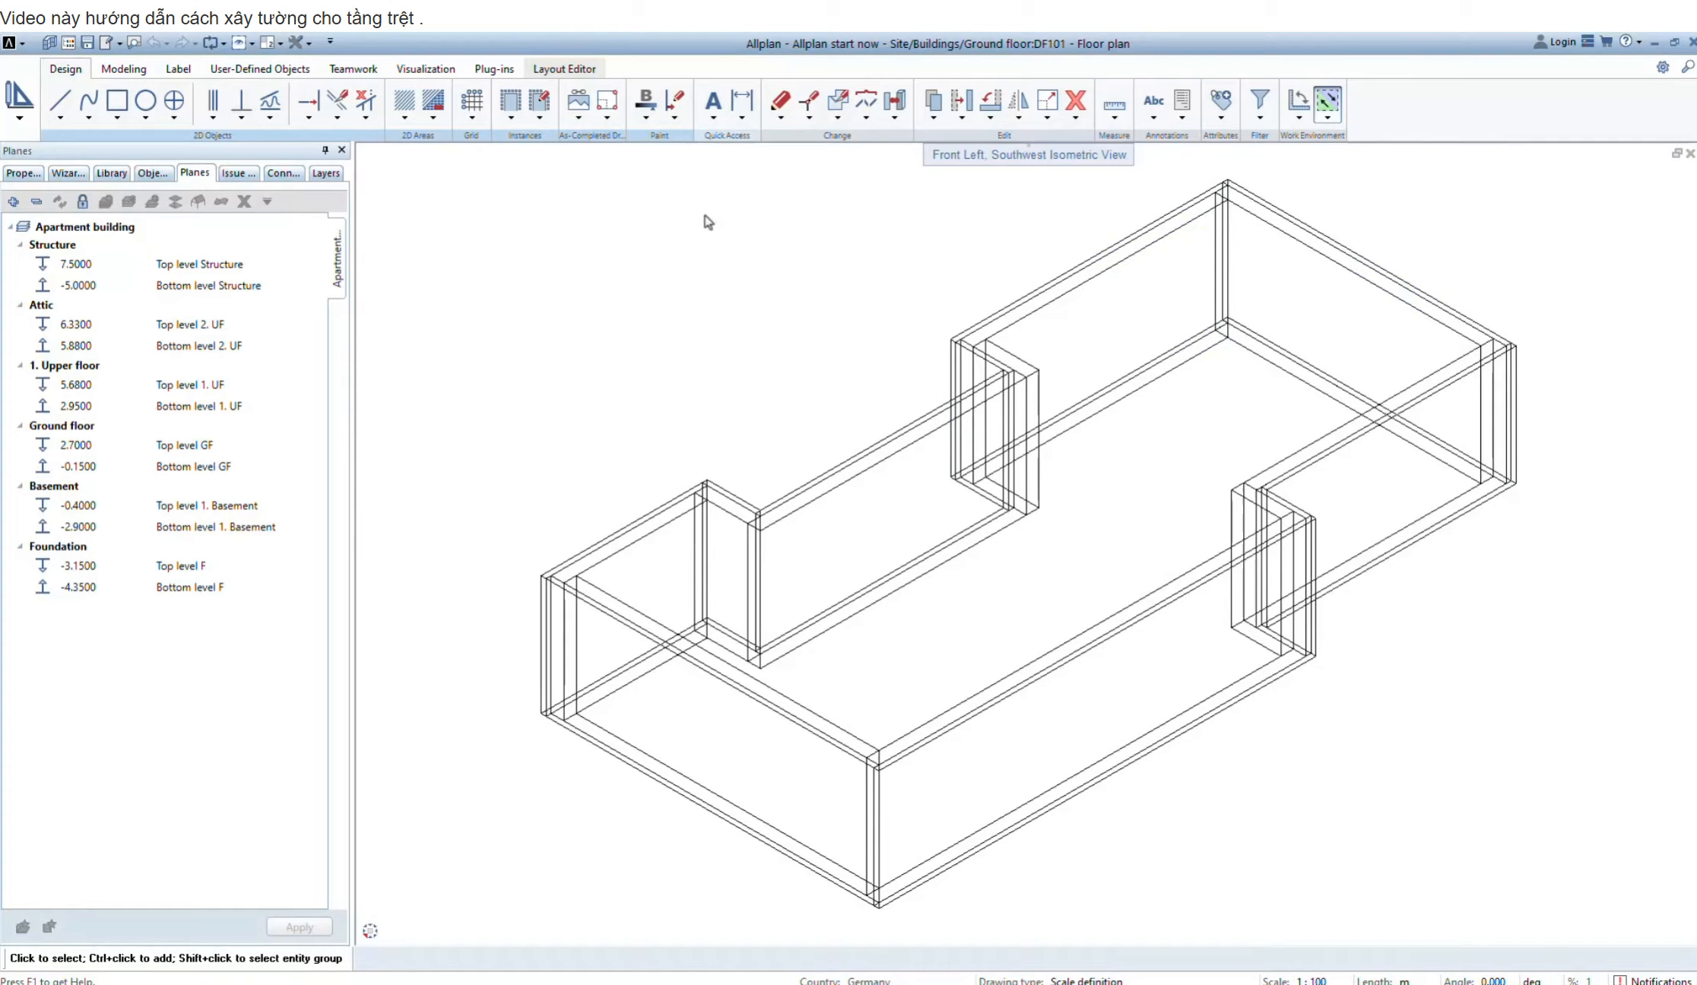
Open an animation window beside the isometric view and orbit the wall model to inspect it in perspective
left_click(273, 42)
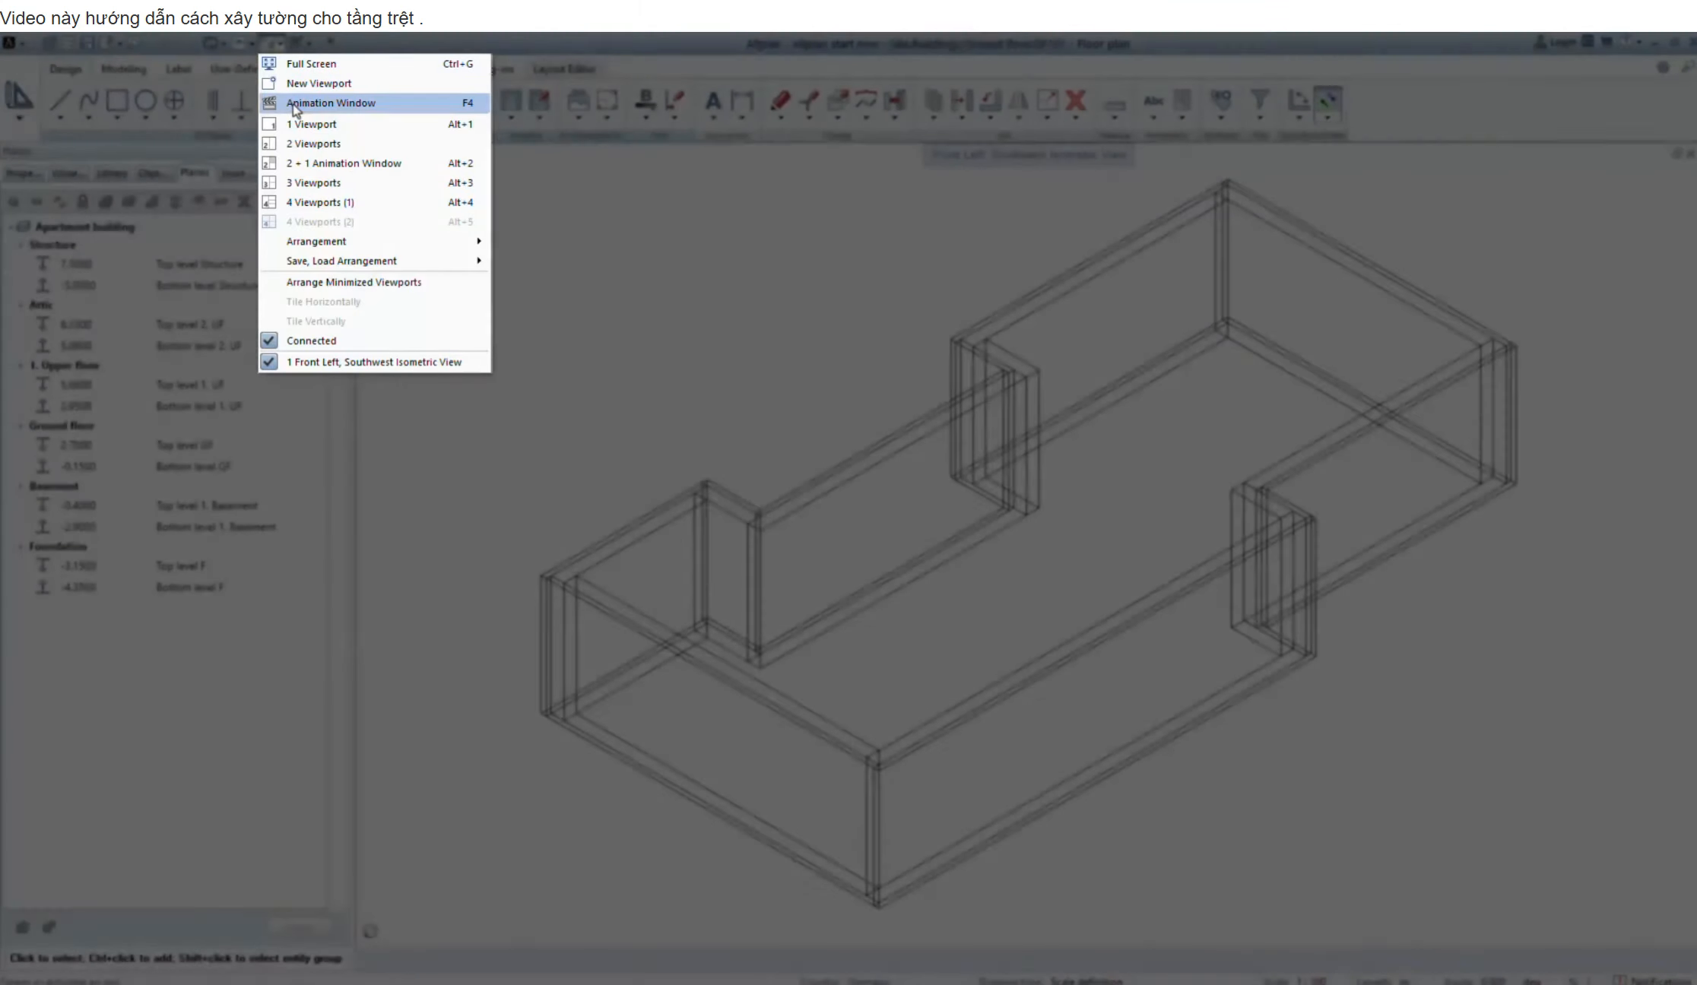
left_click(296, 104)
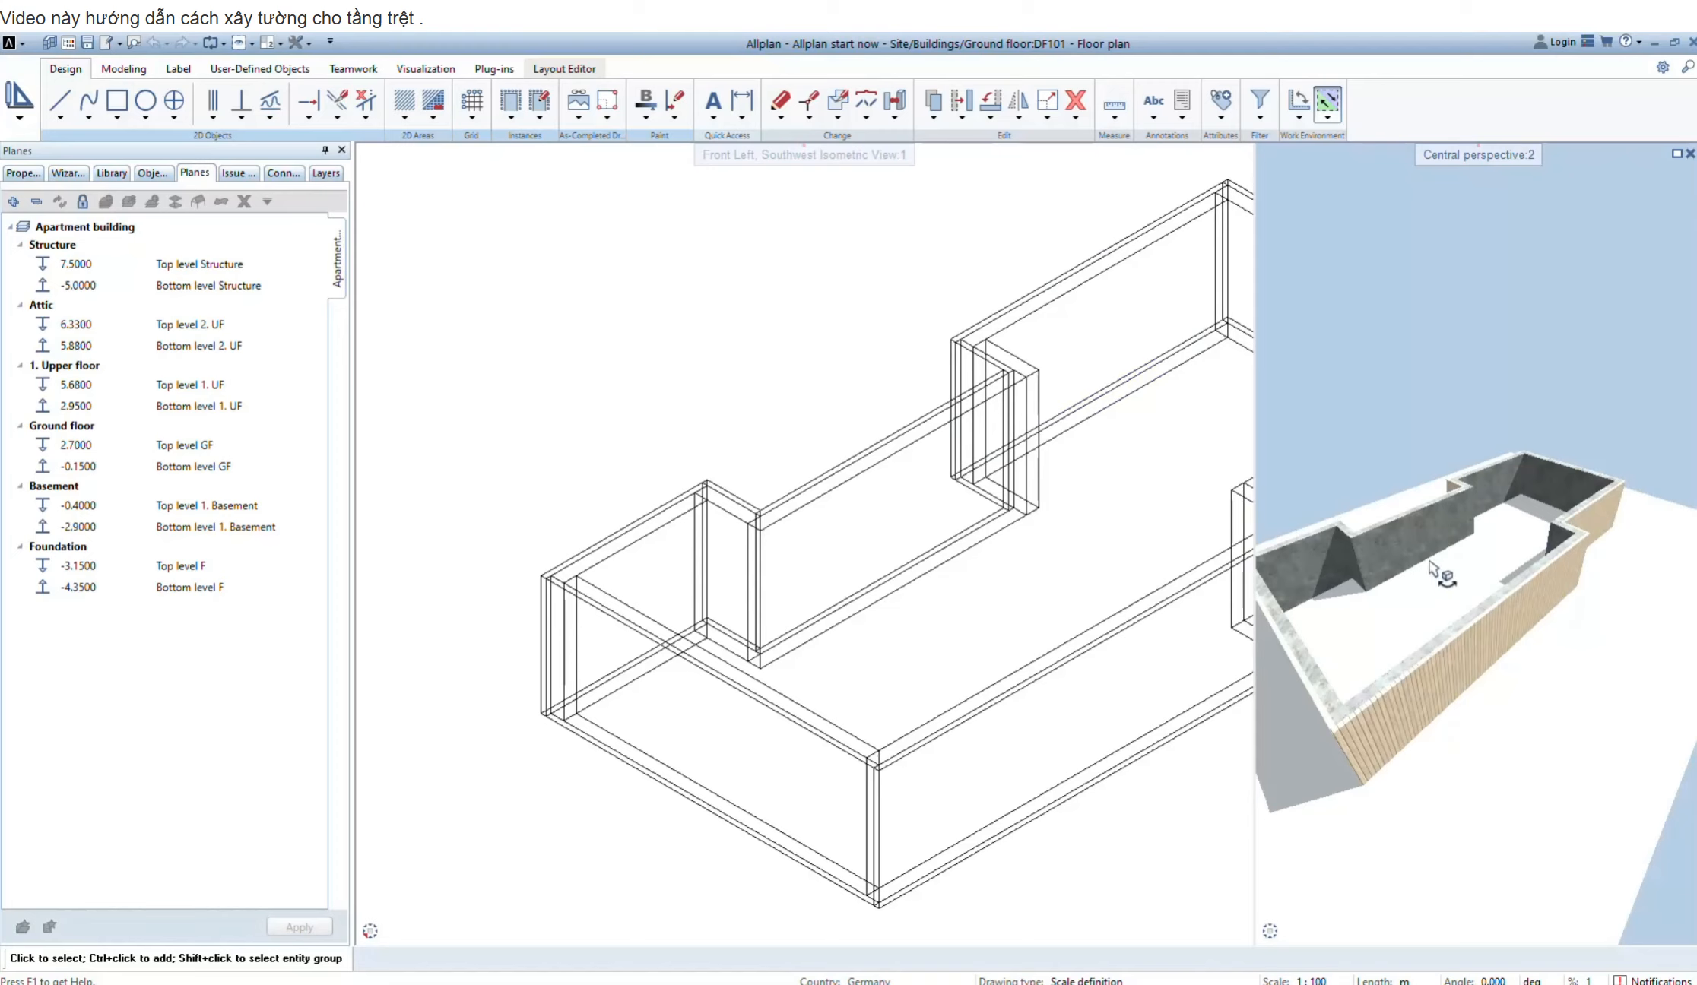
left_click_drag(1463, 572, 1392, 646)
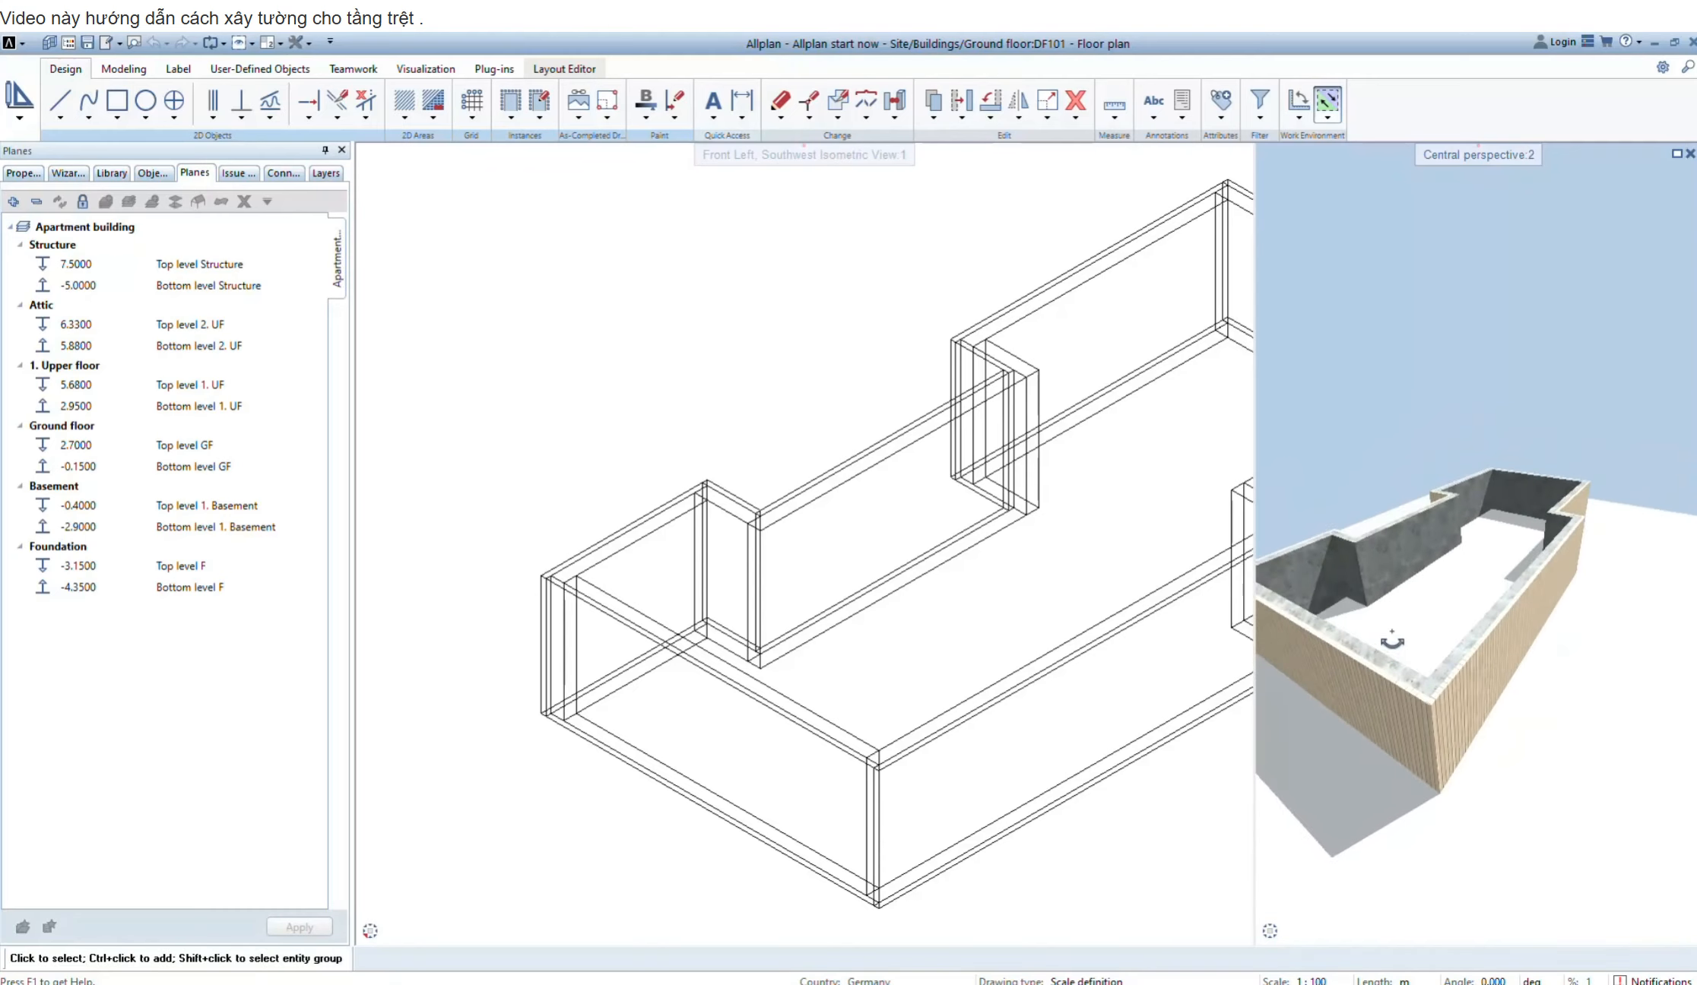
mouse_move(1518, 563)
right_mouse_down()
mouse_move(1508, 643)
mouse_move(1494, 582)
right_mouse_up()
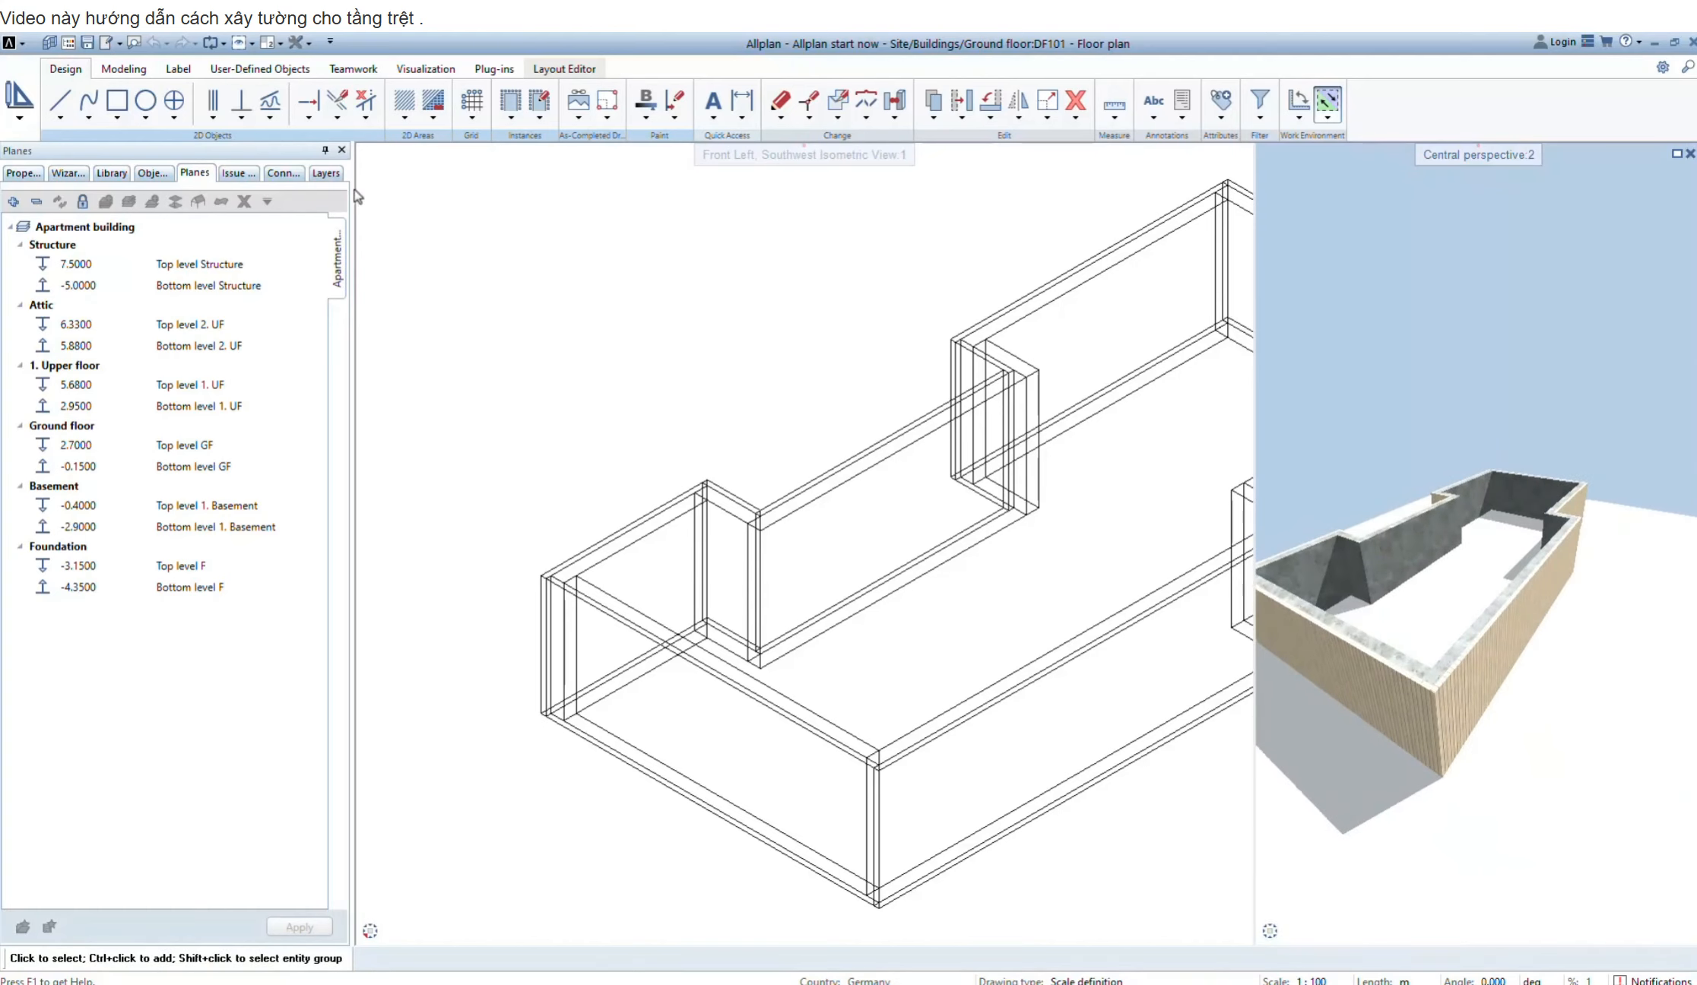
Switch to the 3 Viewports layout, widen the plan viewport slightly, and maximize the plan fitted to the building outline
left_click(281, 44)
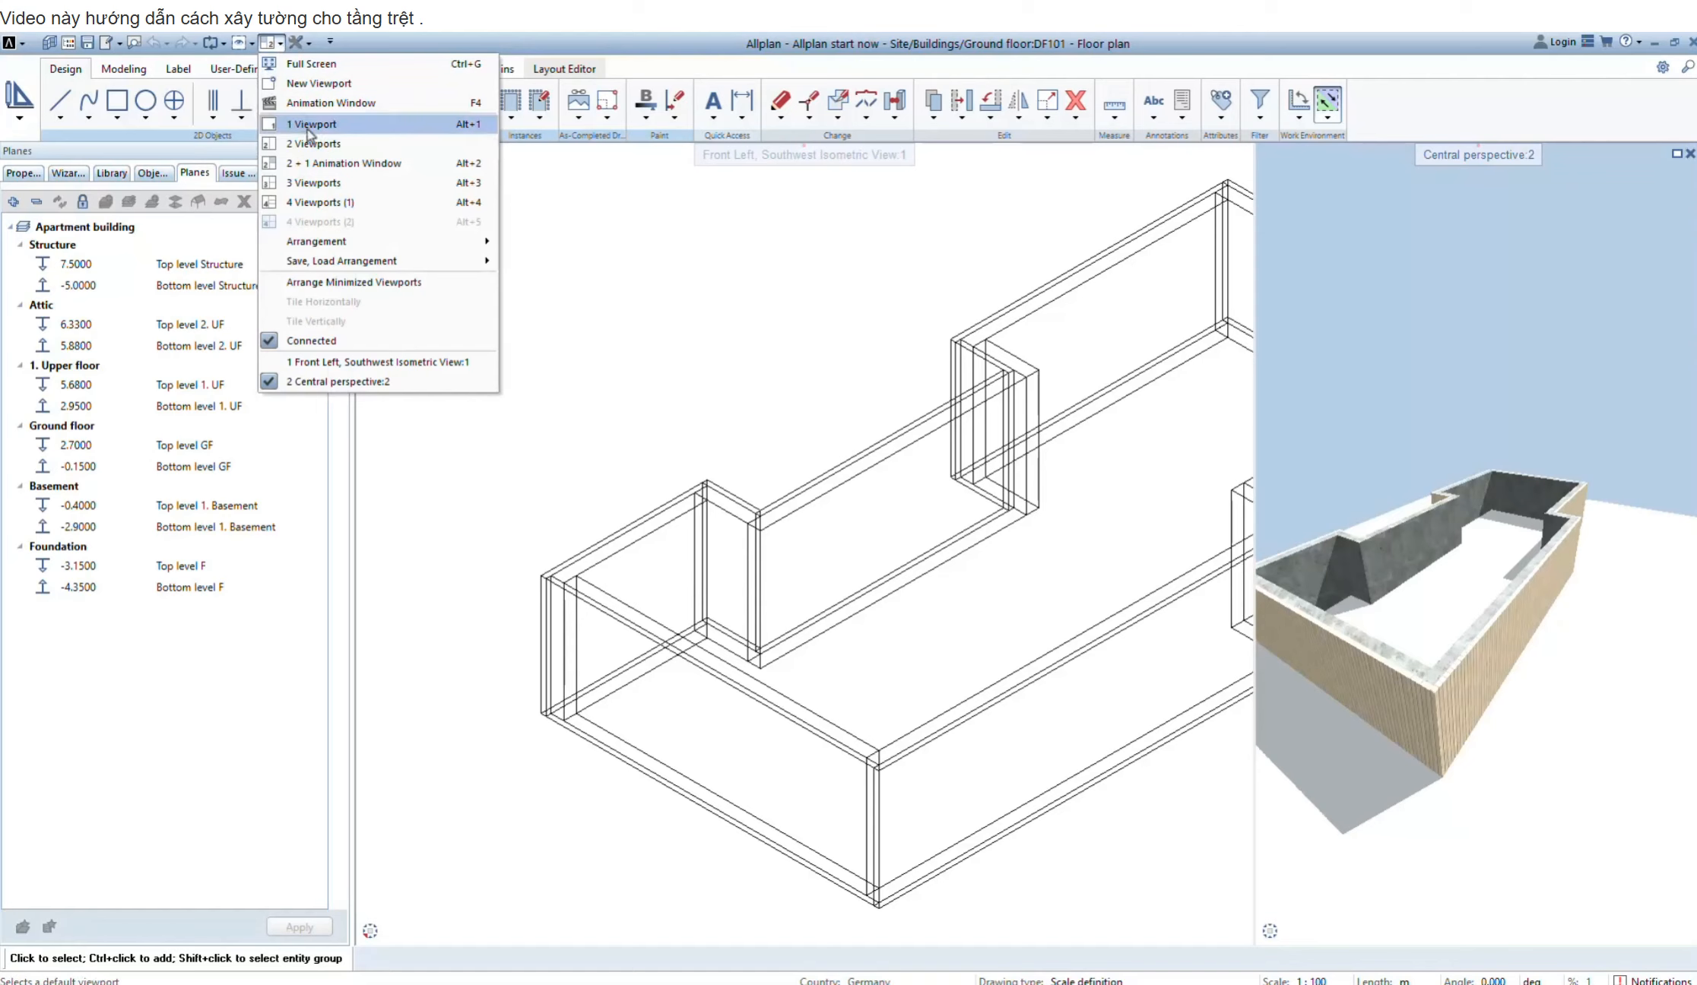
left_click(315, 183)
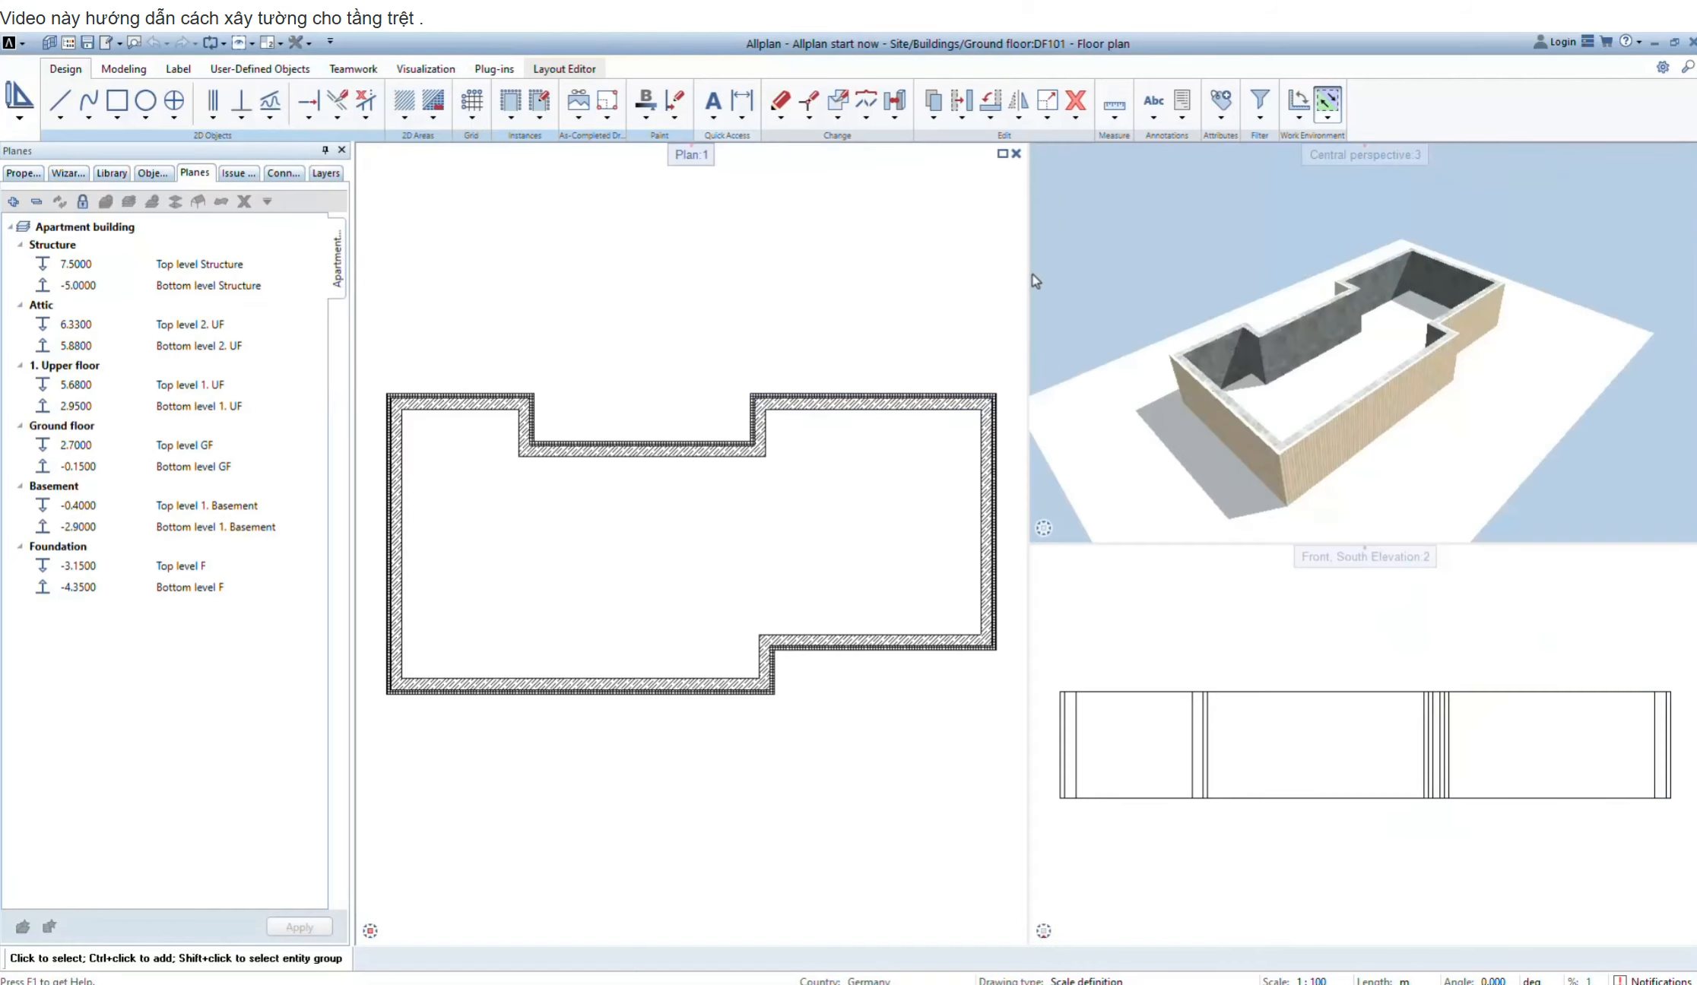
mouse_move(1028, 283)
left_mouse_down()
mouse_move(845, 293)
mouse_move(1036, 298)
left_mouse_up()
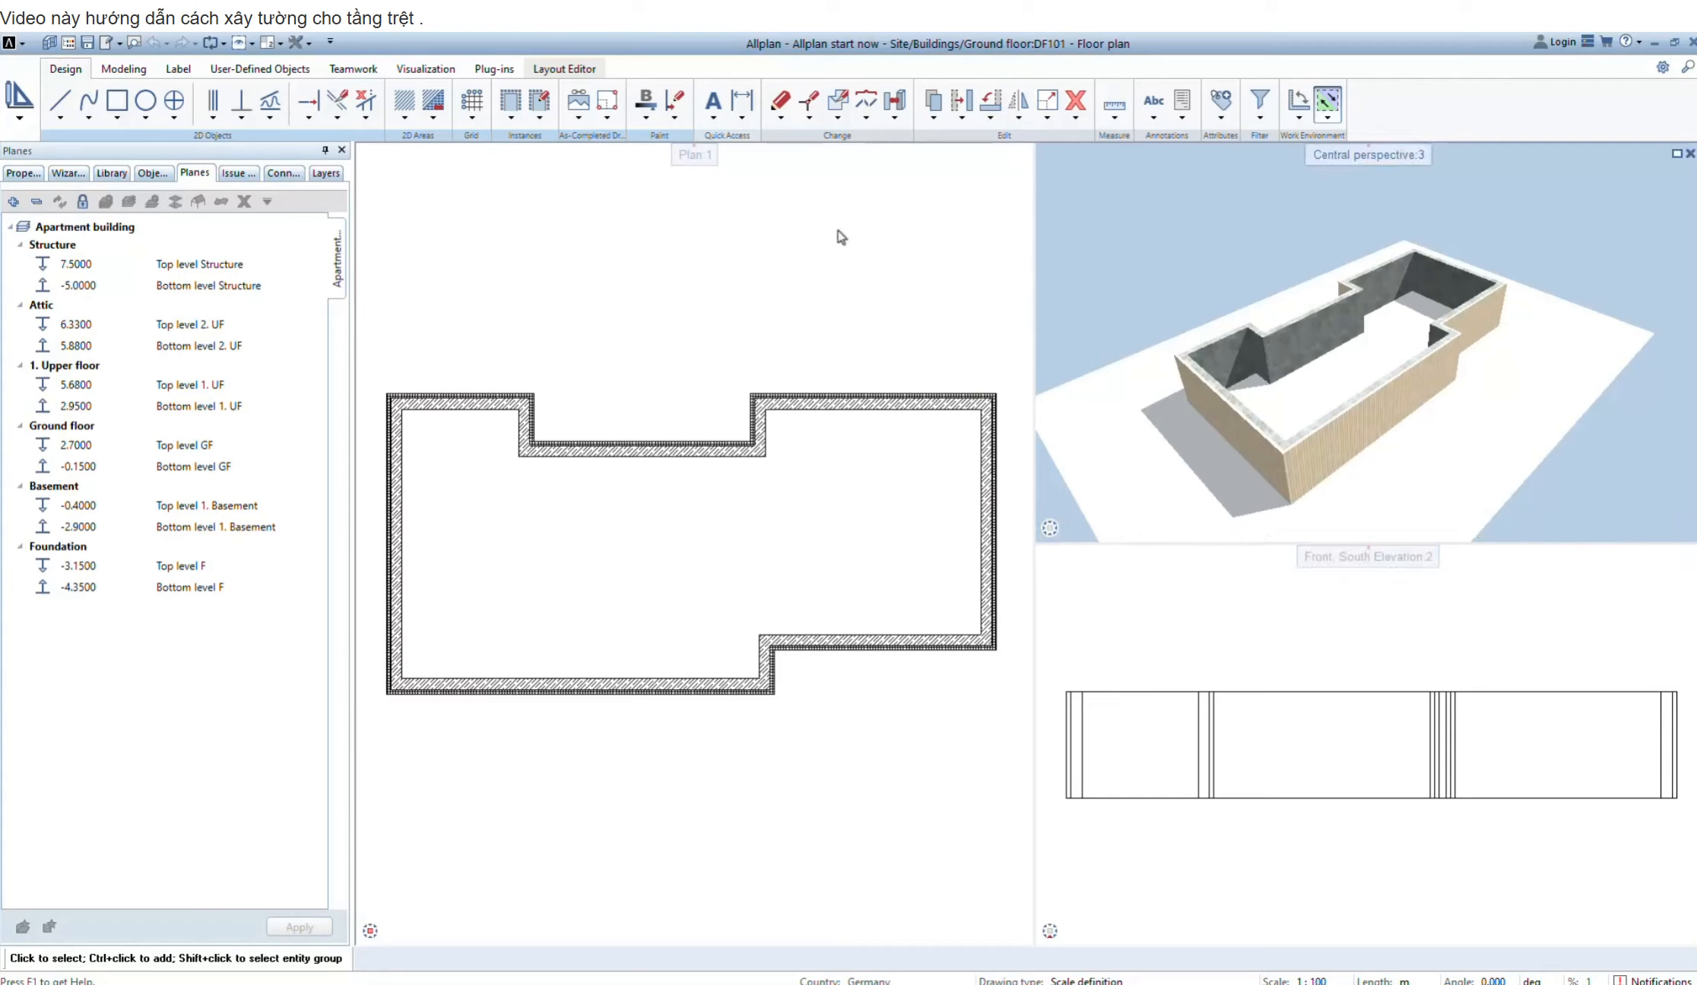
double_click(701, 162)
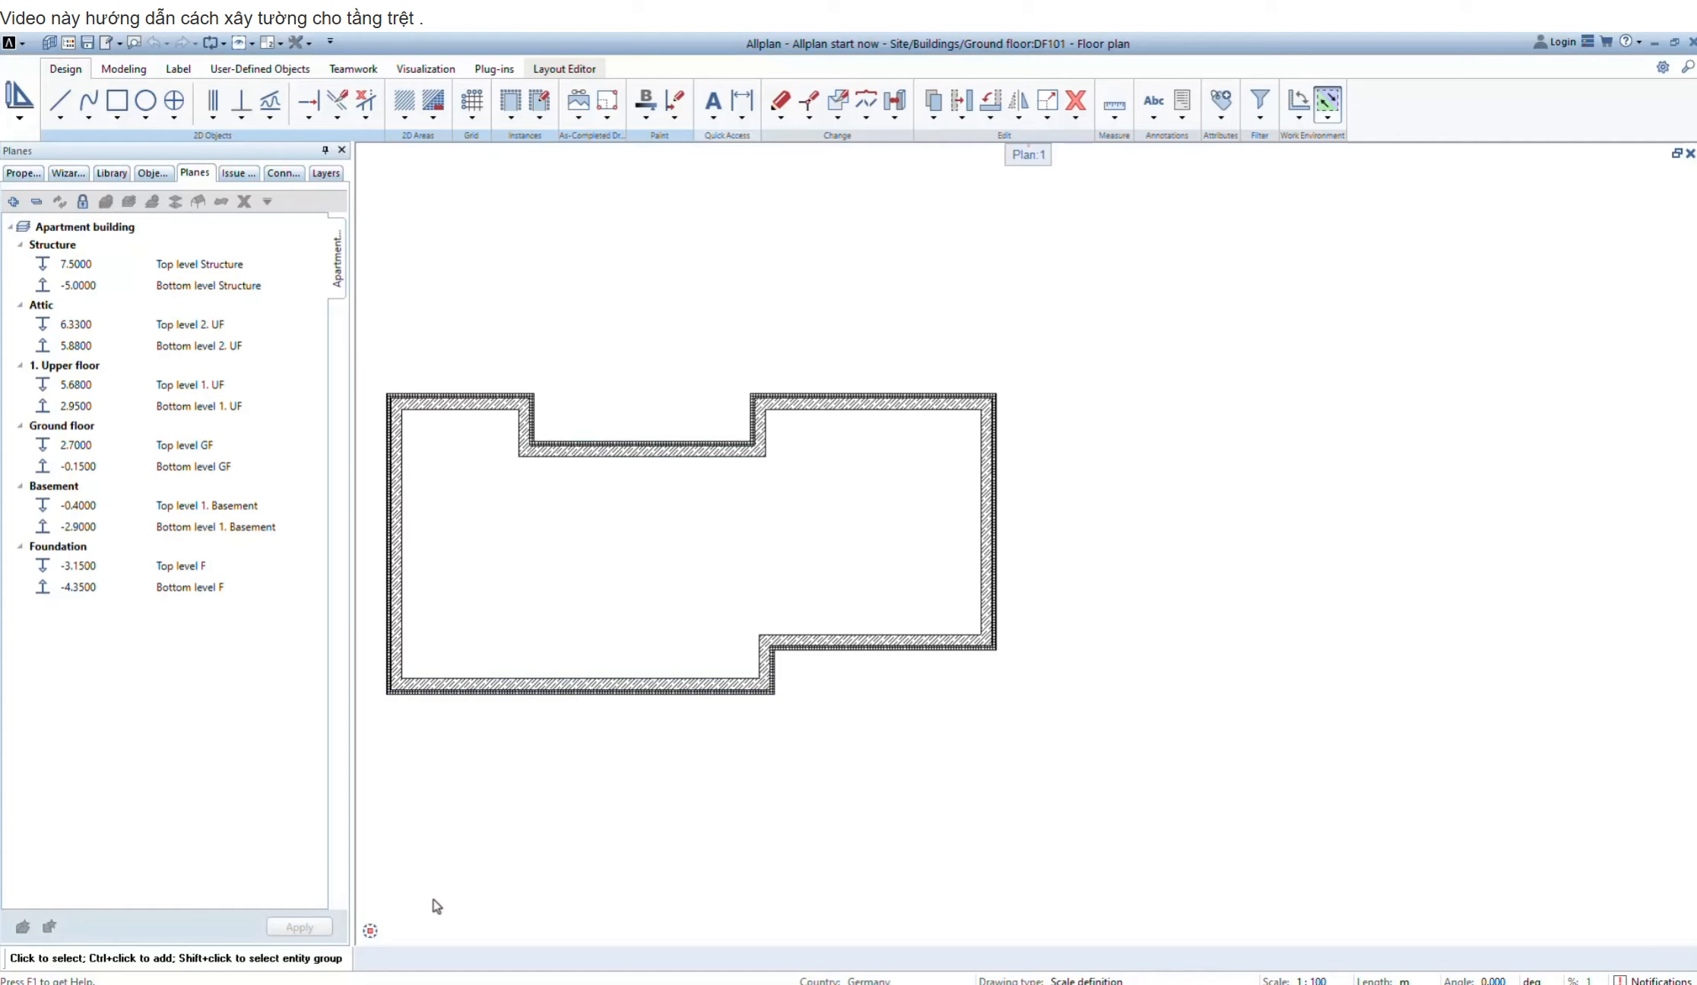
left_click(392, 931)
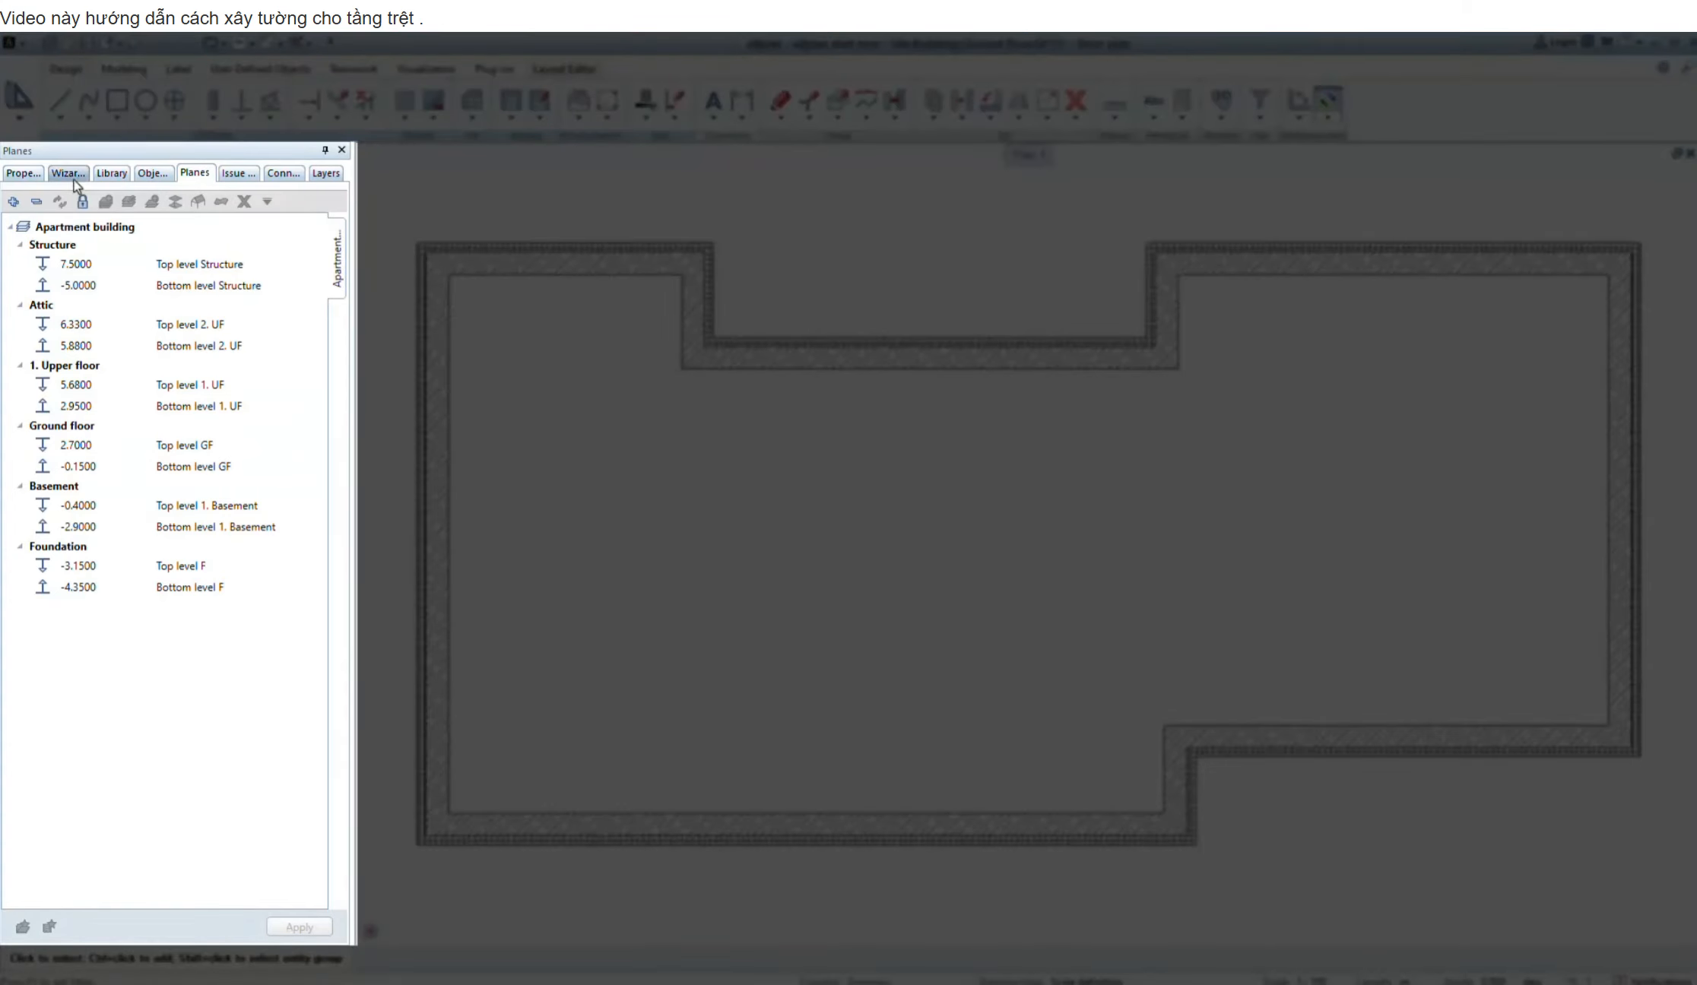
Draw a vertical 0.18 m thick concrete interior wall from the recess's first inner corner to the opposite exterior wall, using the Walls Columns wizard
left_click(68, 173)
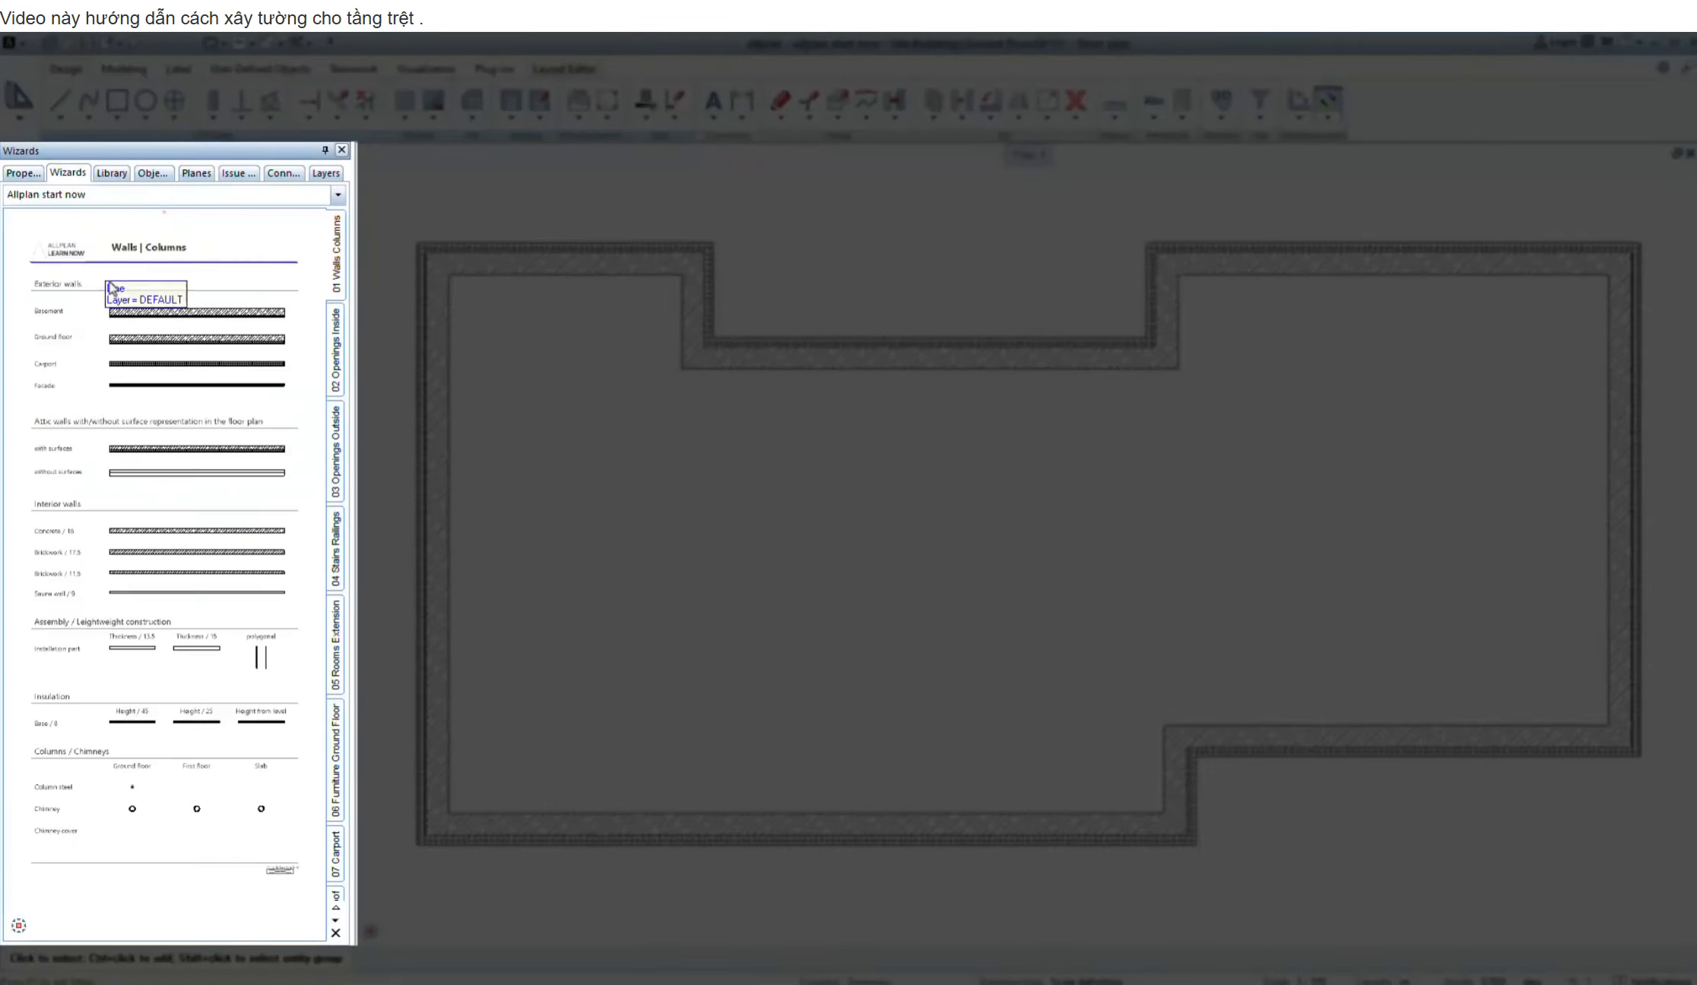
left_click(174, 532)
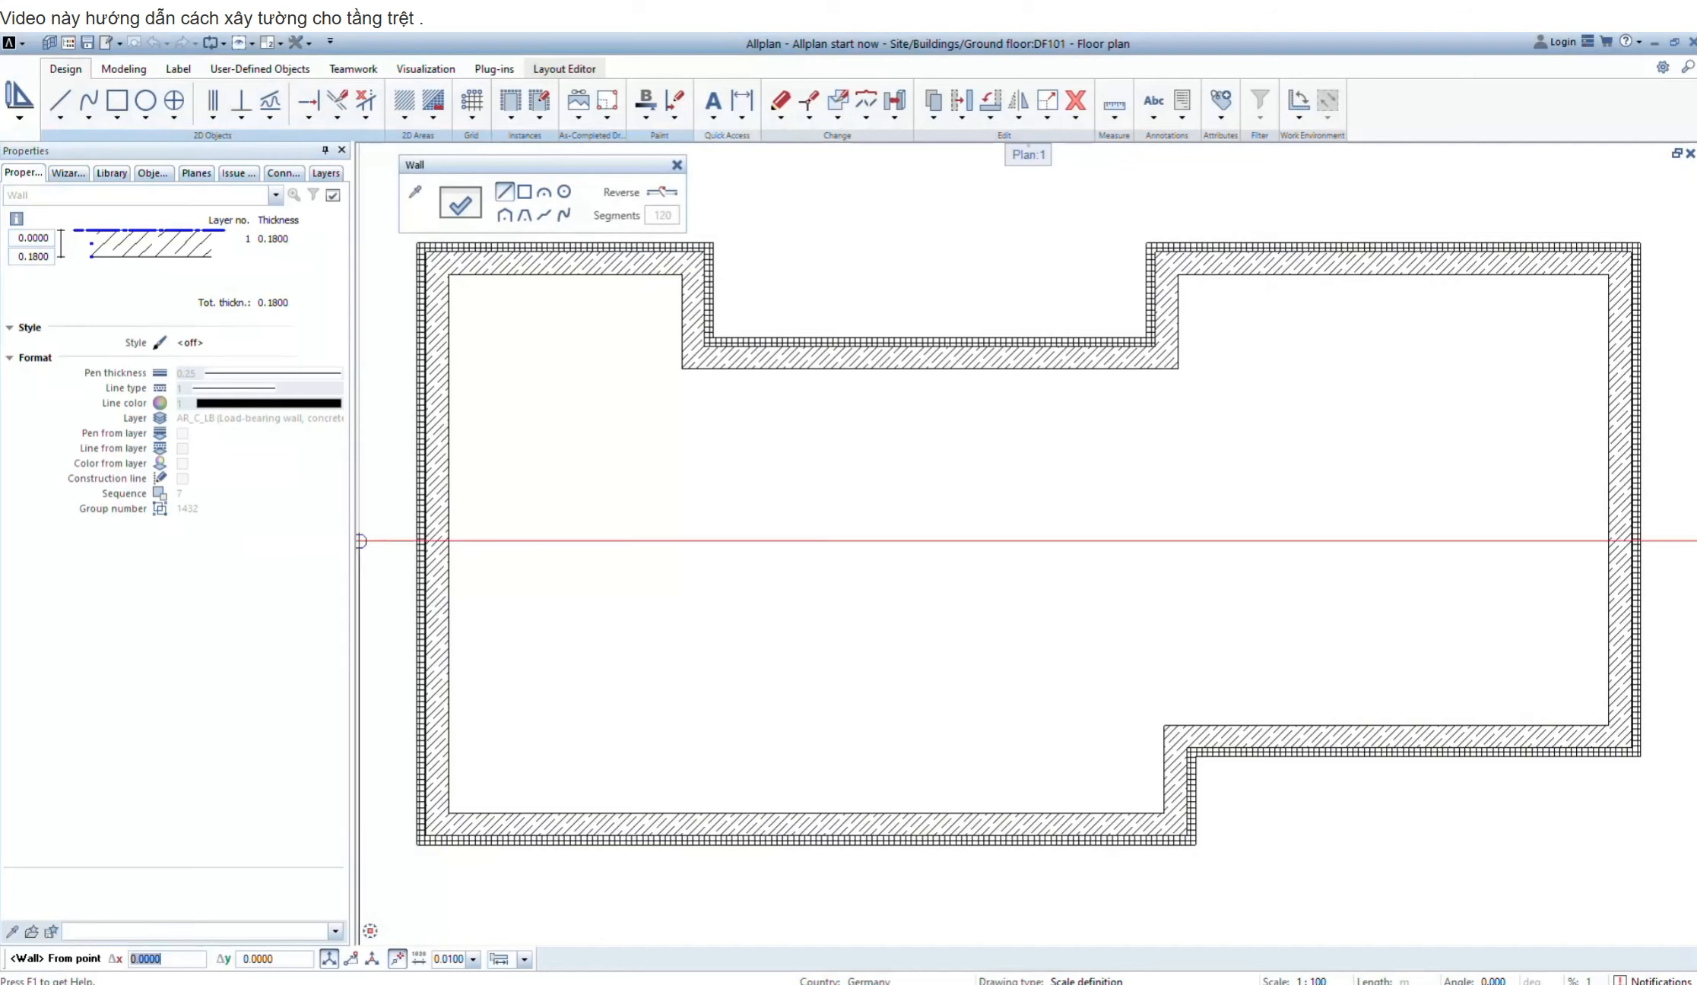
left_click(682, 369)
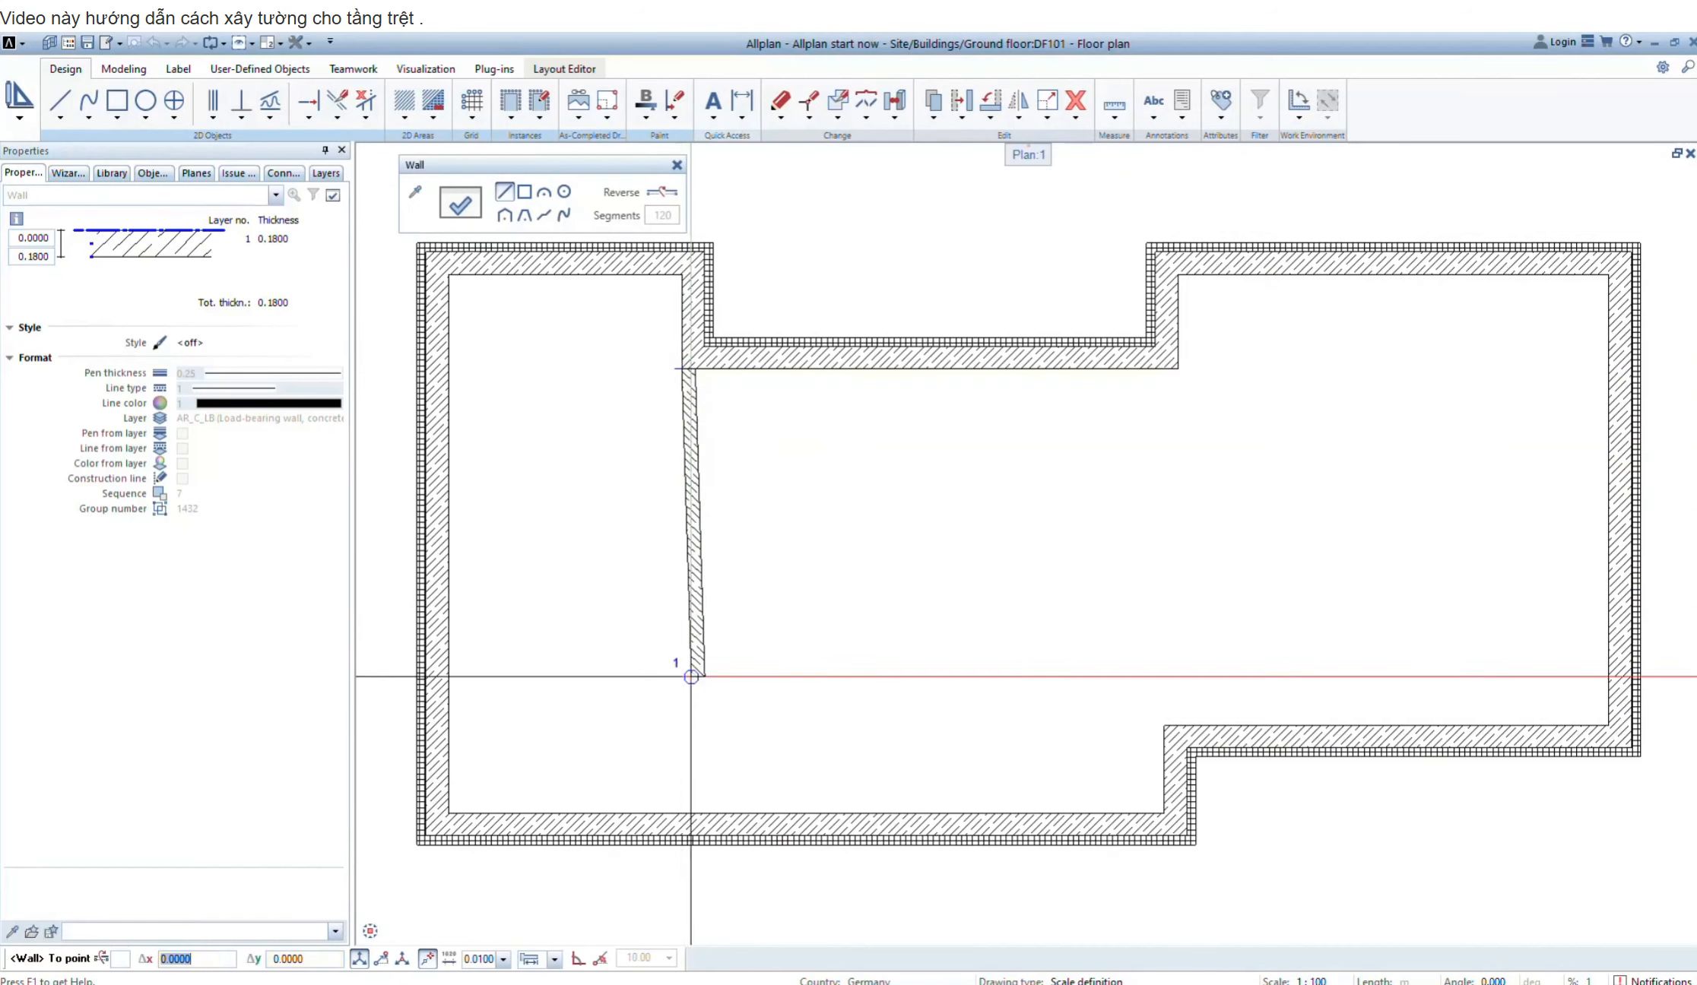
left_click(665, 793)
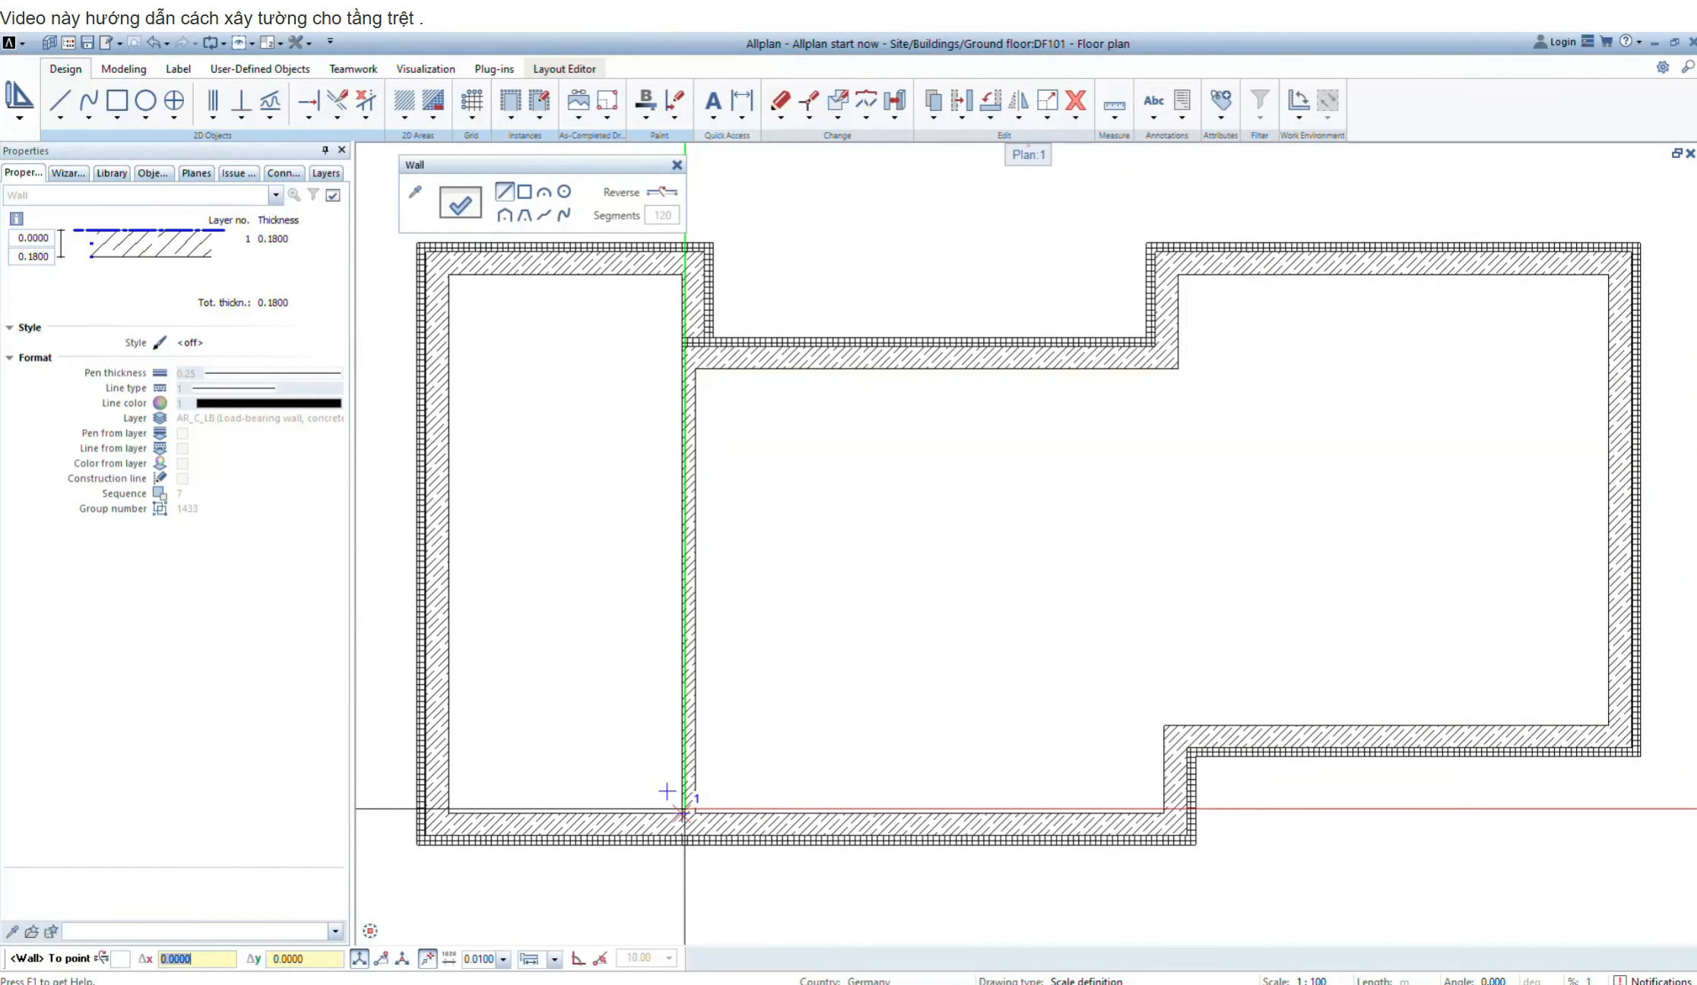
key("Escape")
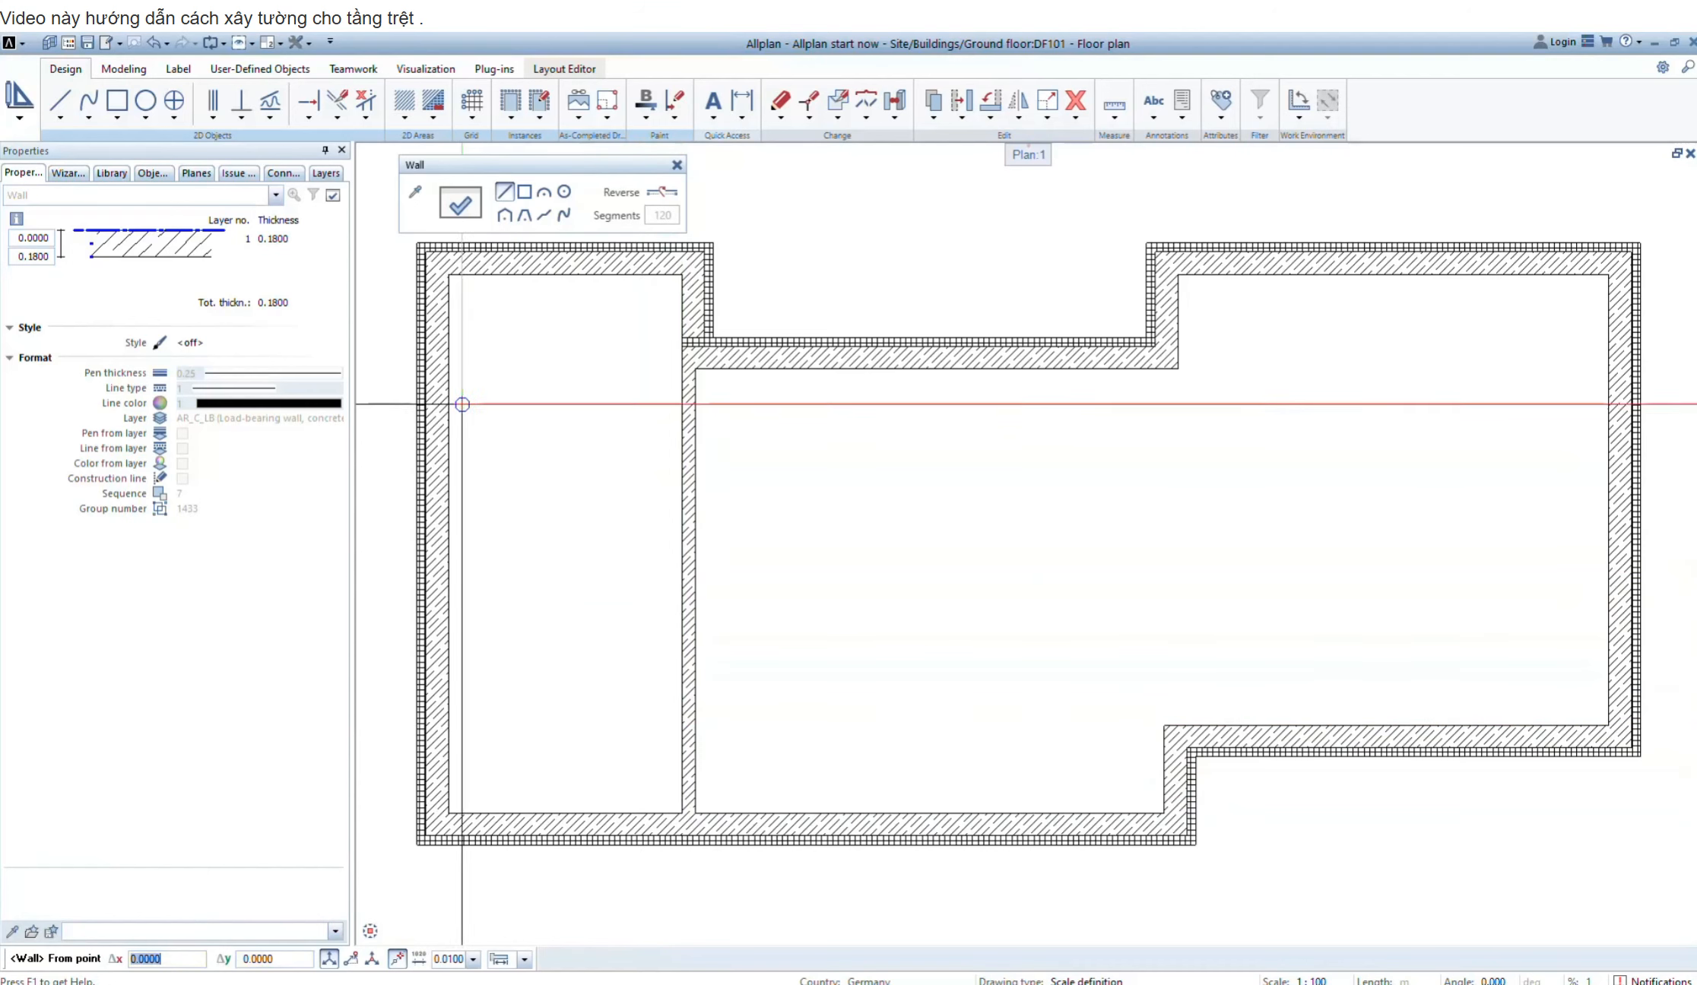
Draw a horizontal 0.18 m interior wall across the left strip, 3.65 m below its upper inner corner, ending at the vertical interior wall
left_click(448, 381)
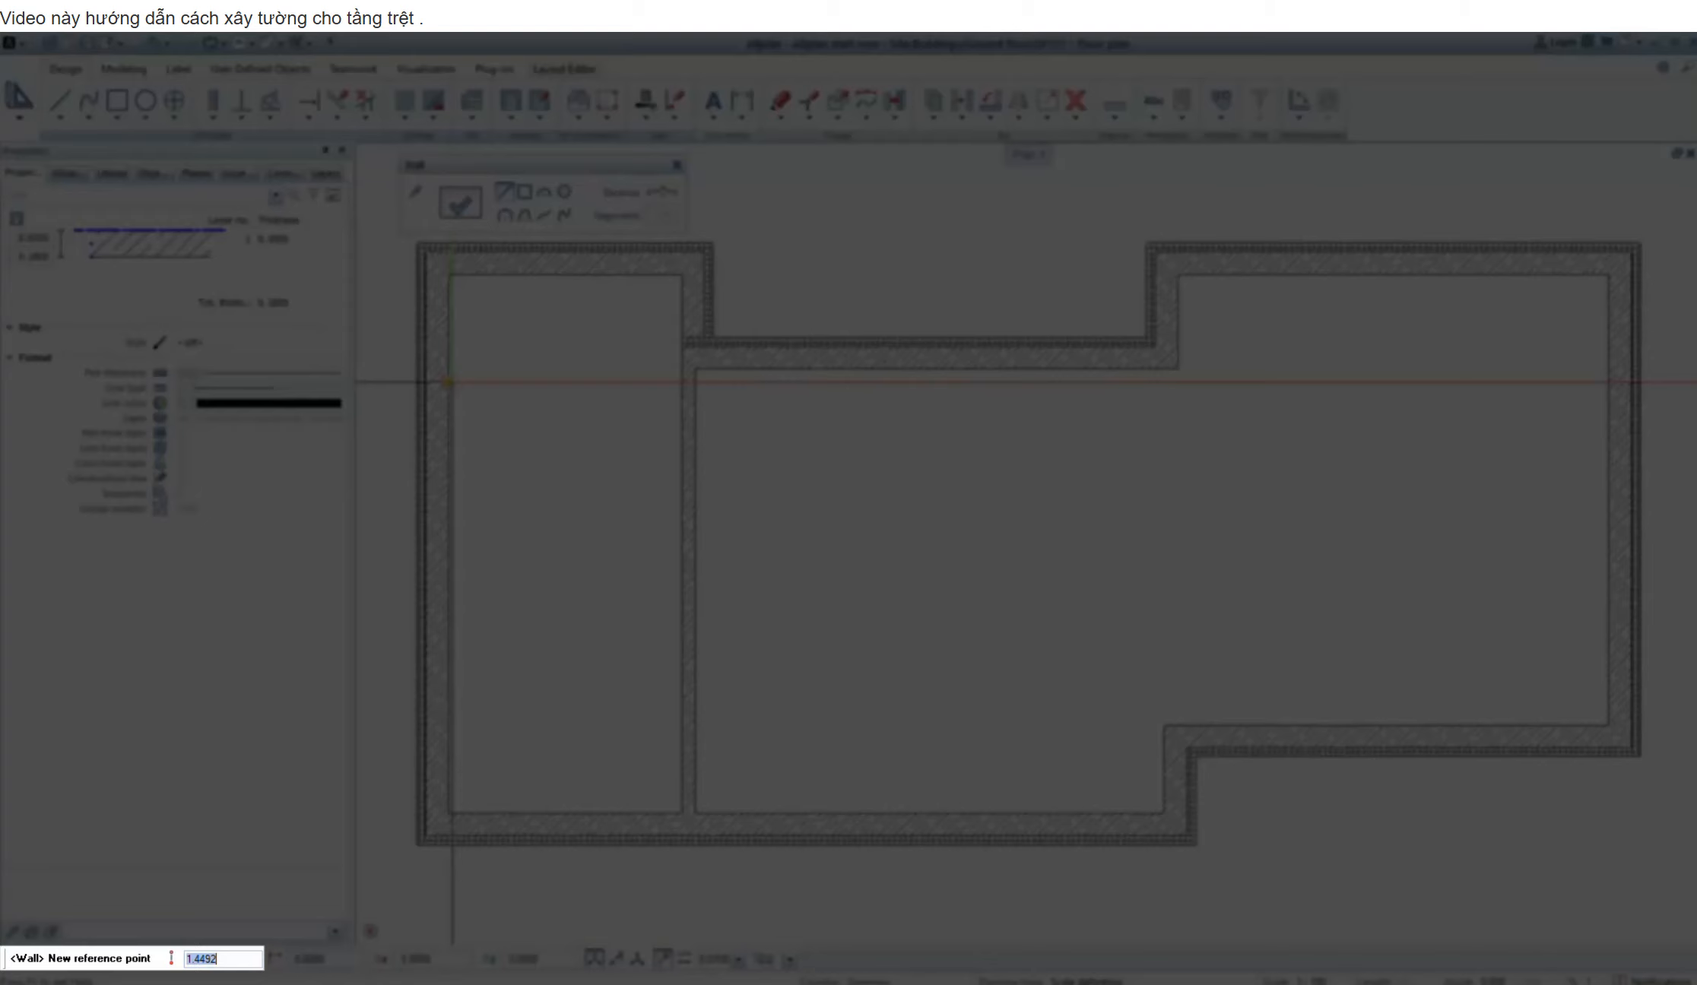
type("3.65")
key("Return")
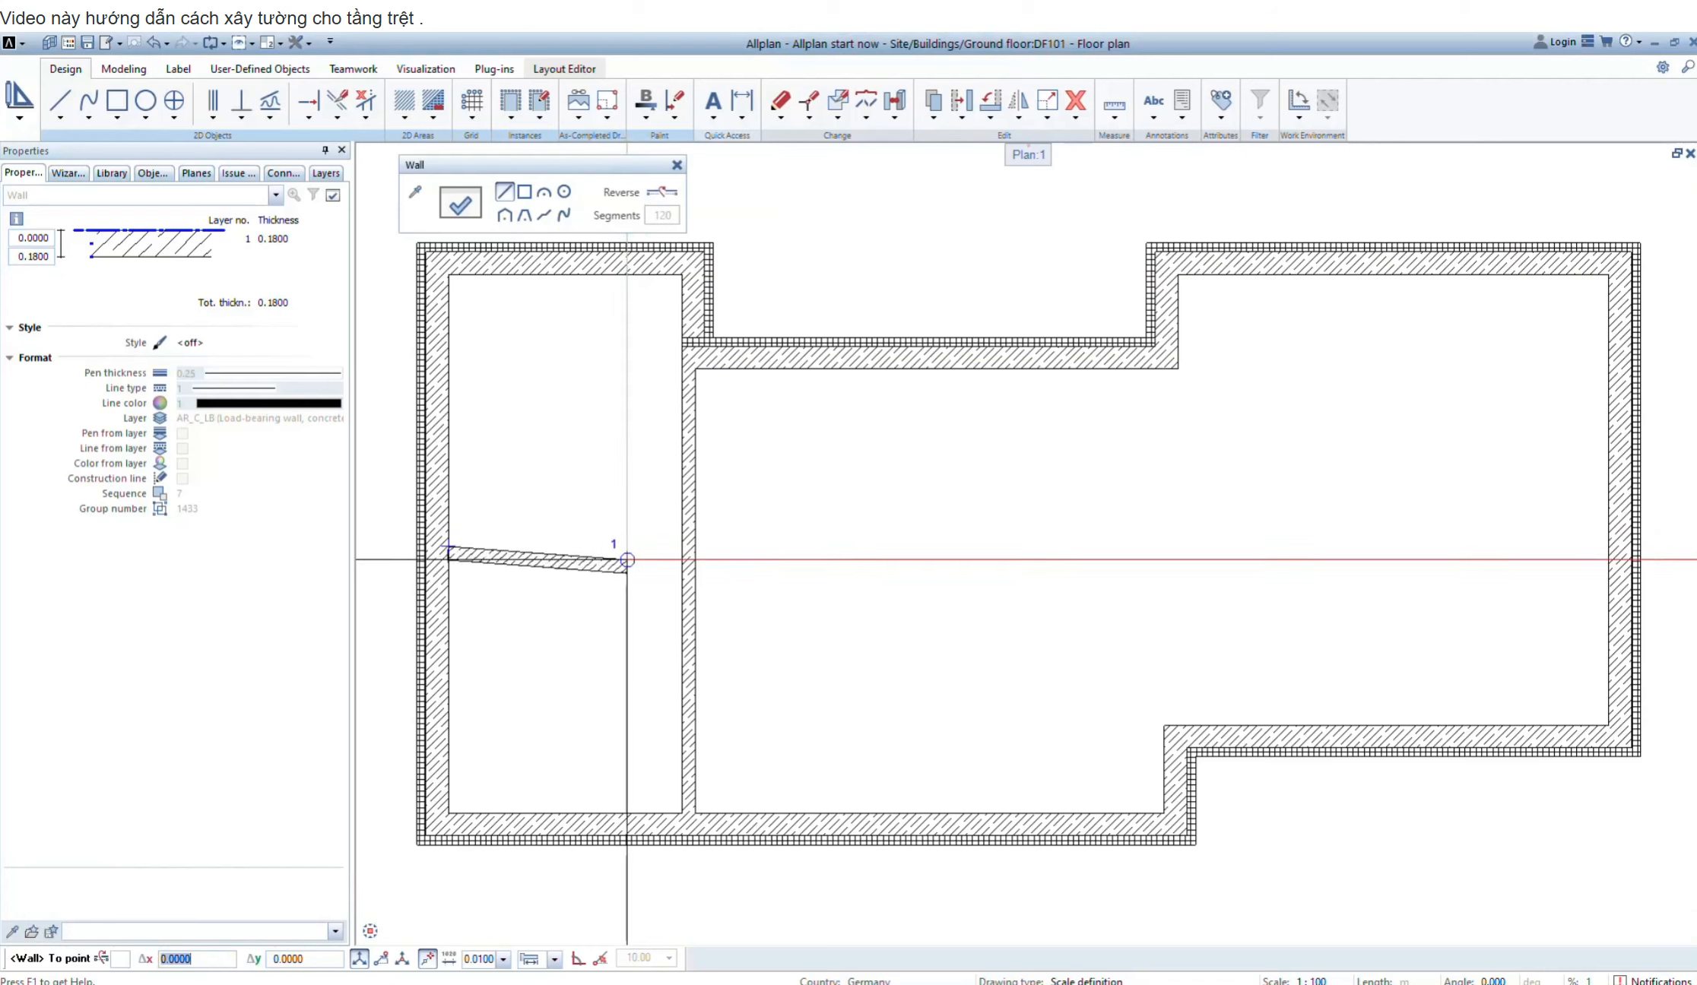
left_click(682, 546)
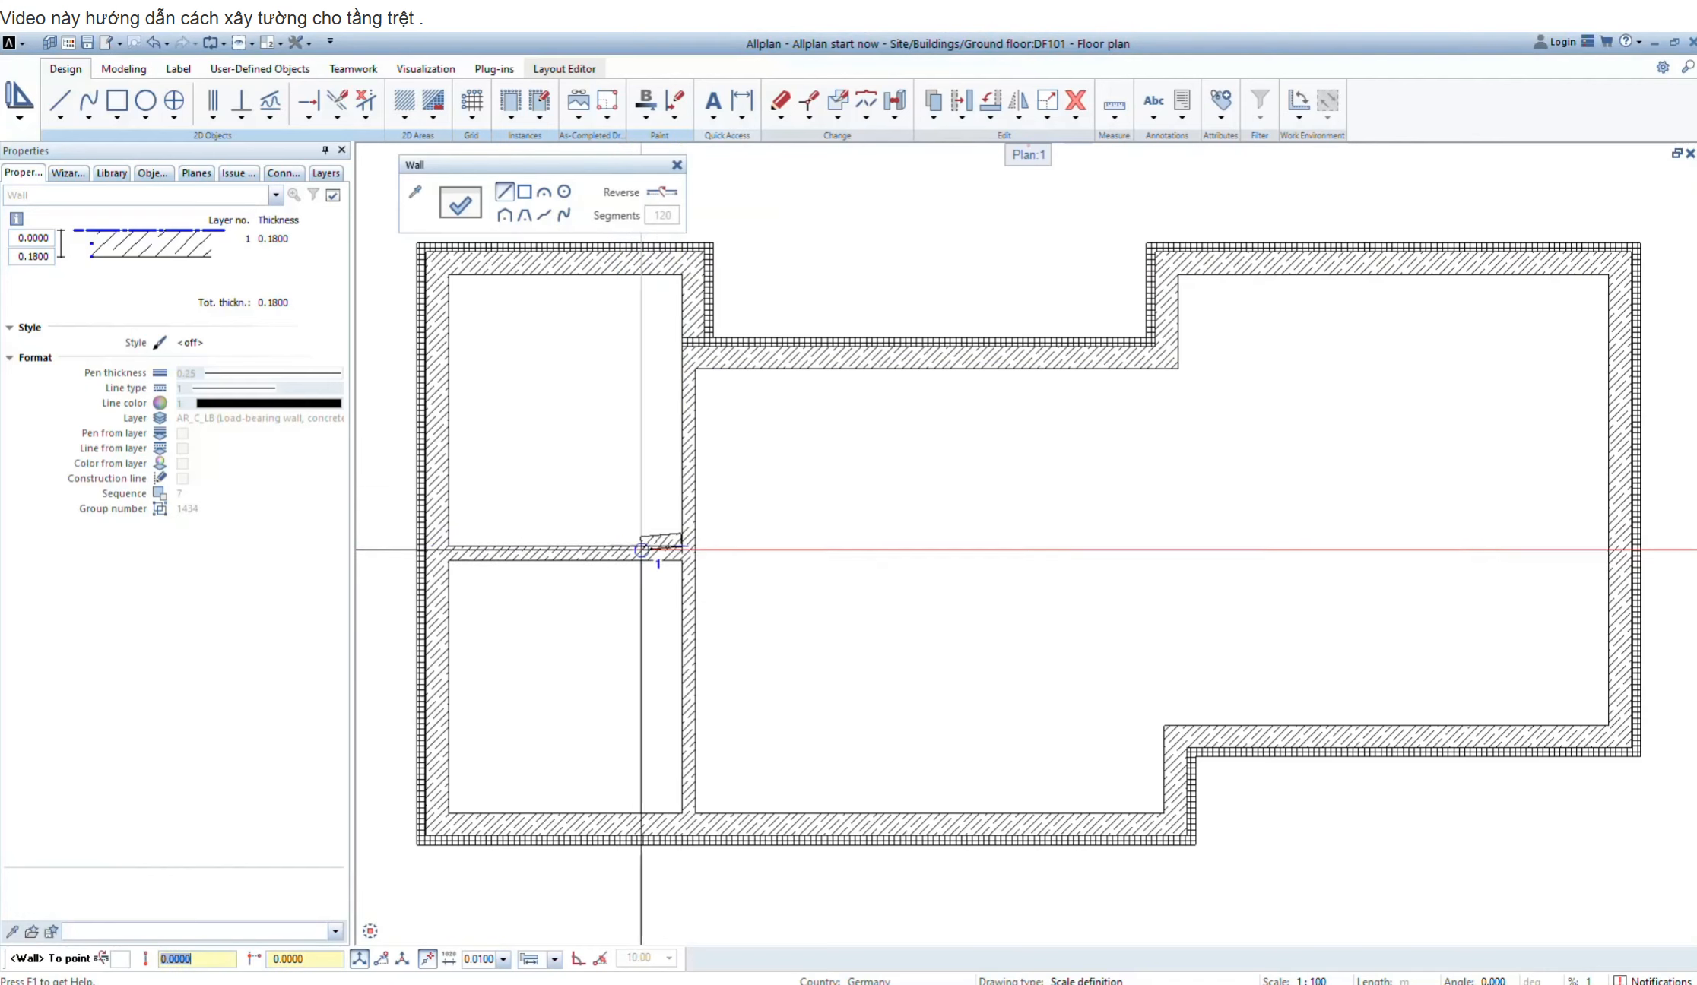
key("Escape")
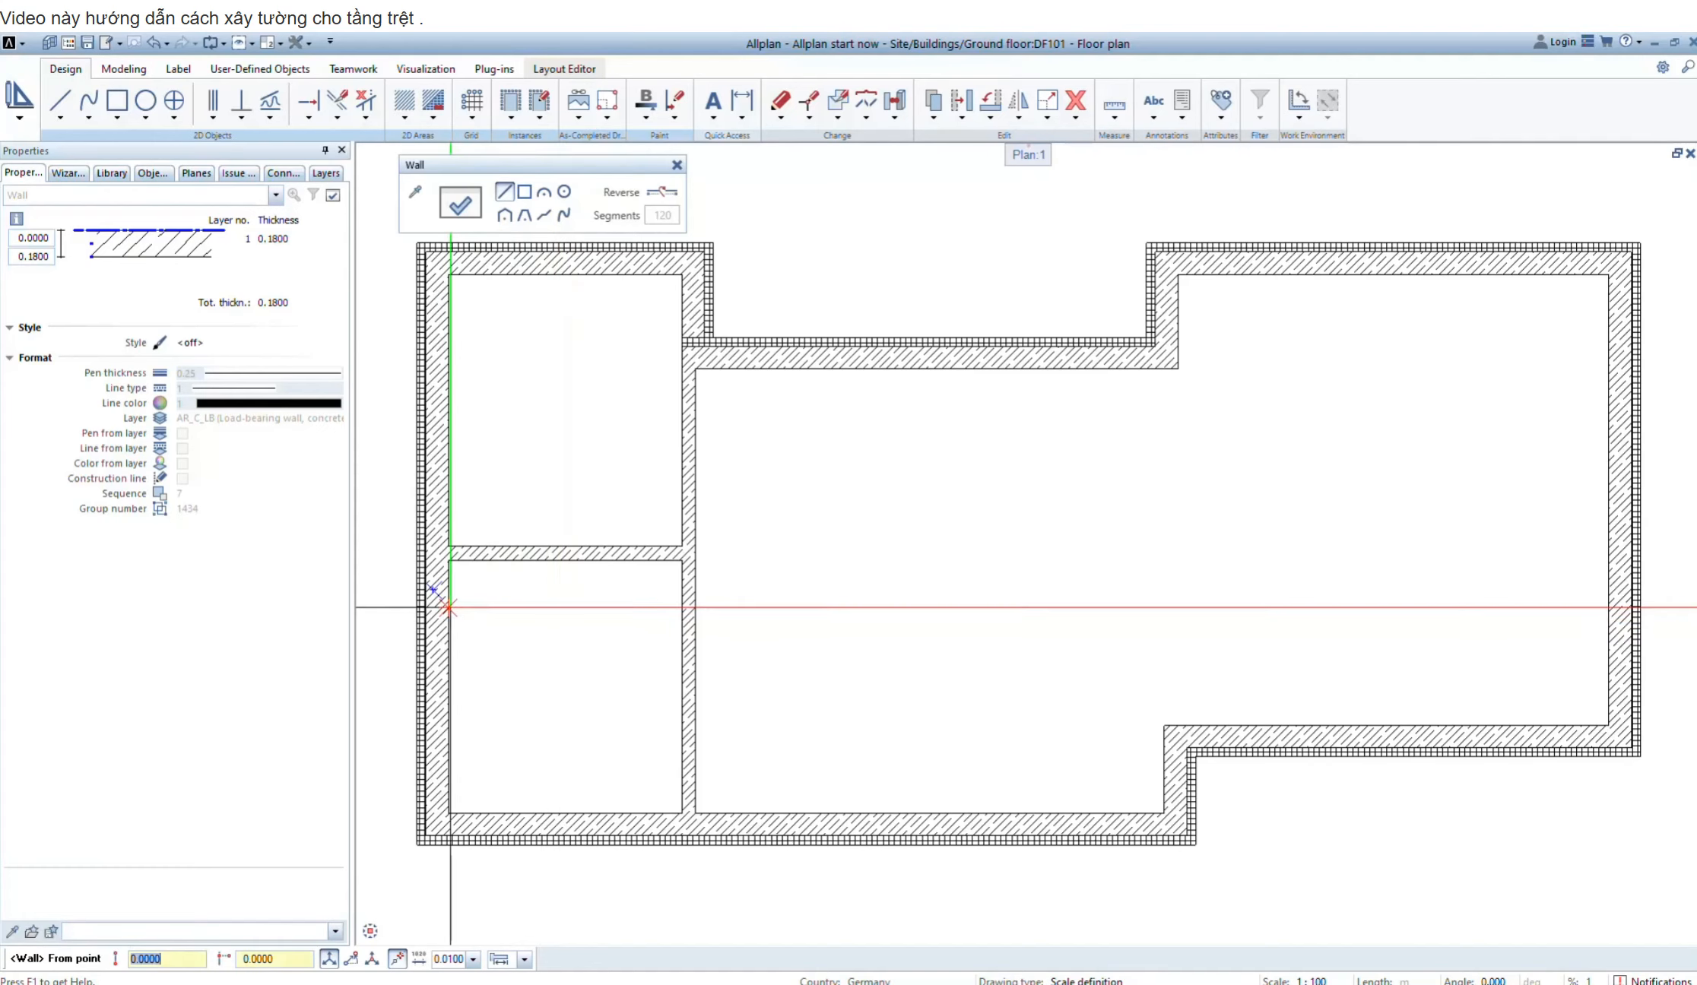
Enclose a small room below the horizontal interior wall: start 1.04 m down the exterior wall, run 1.7 m across, and return up to that wall
left_click(449, 607)
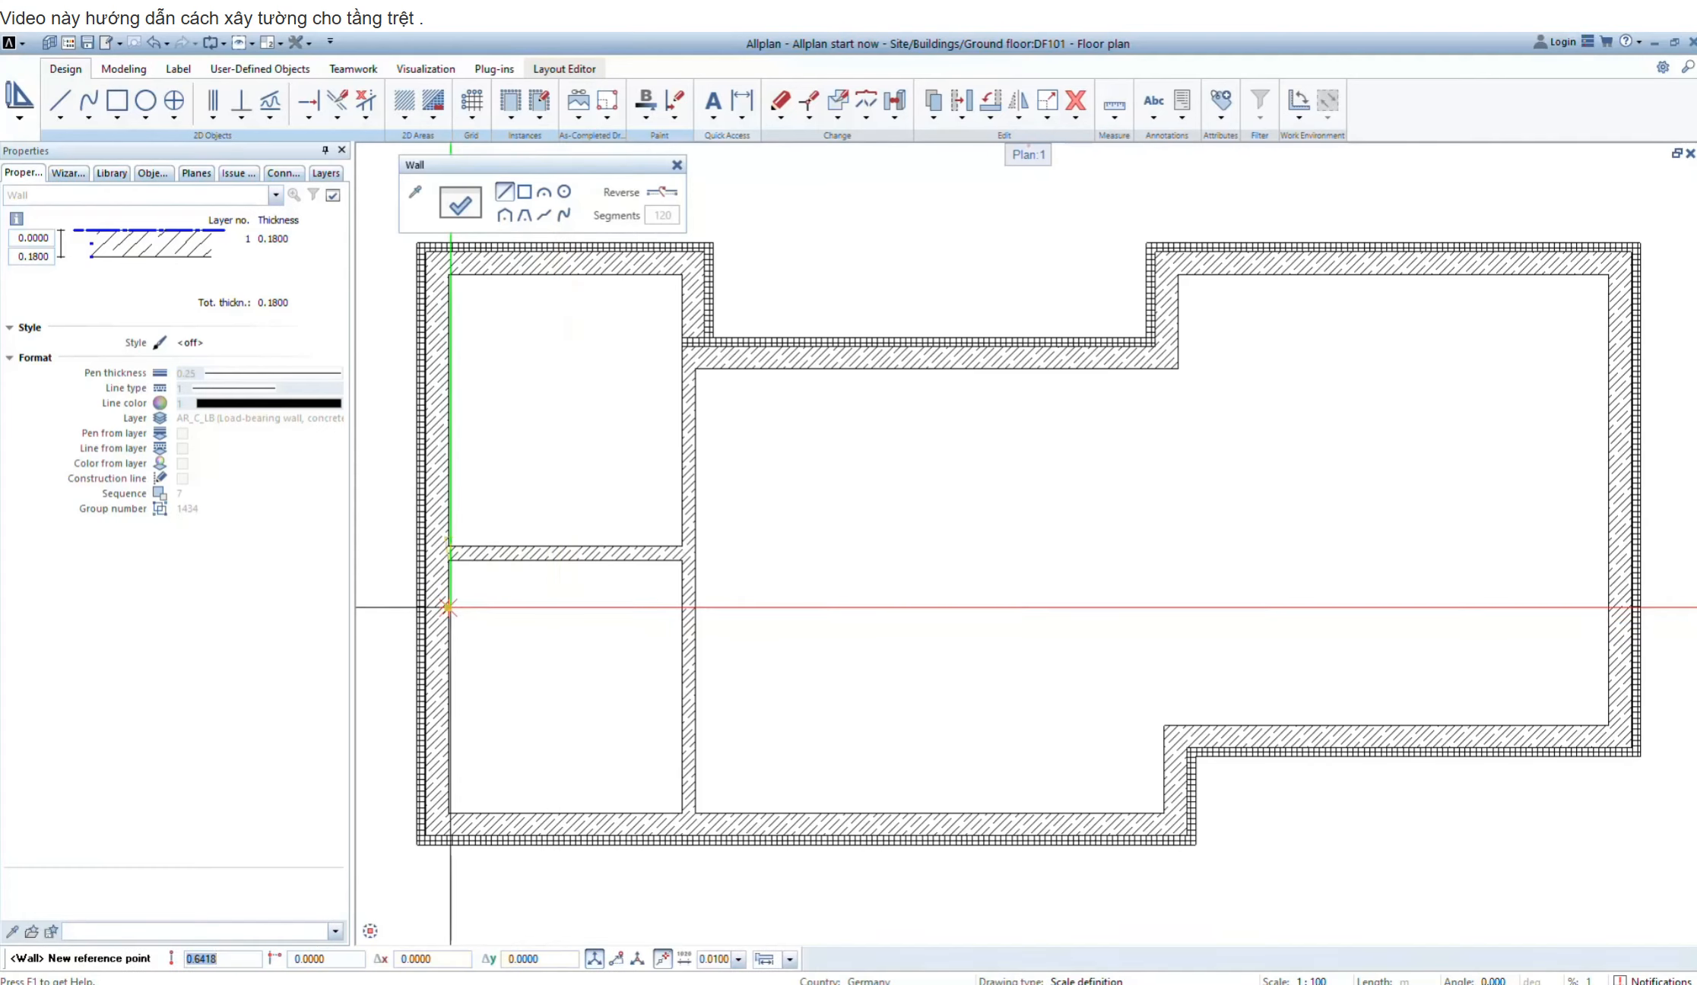
type("1.04")
key("Return")
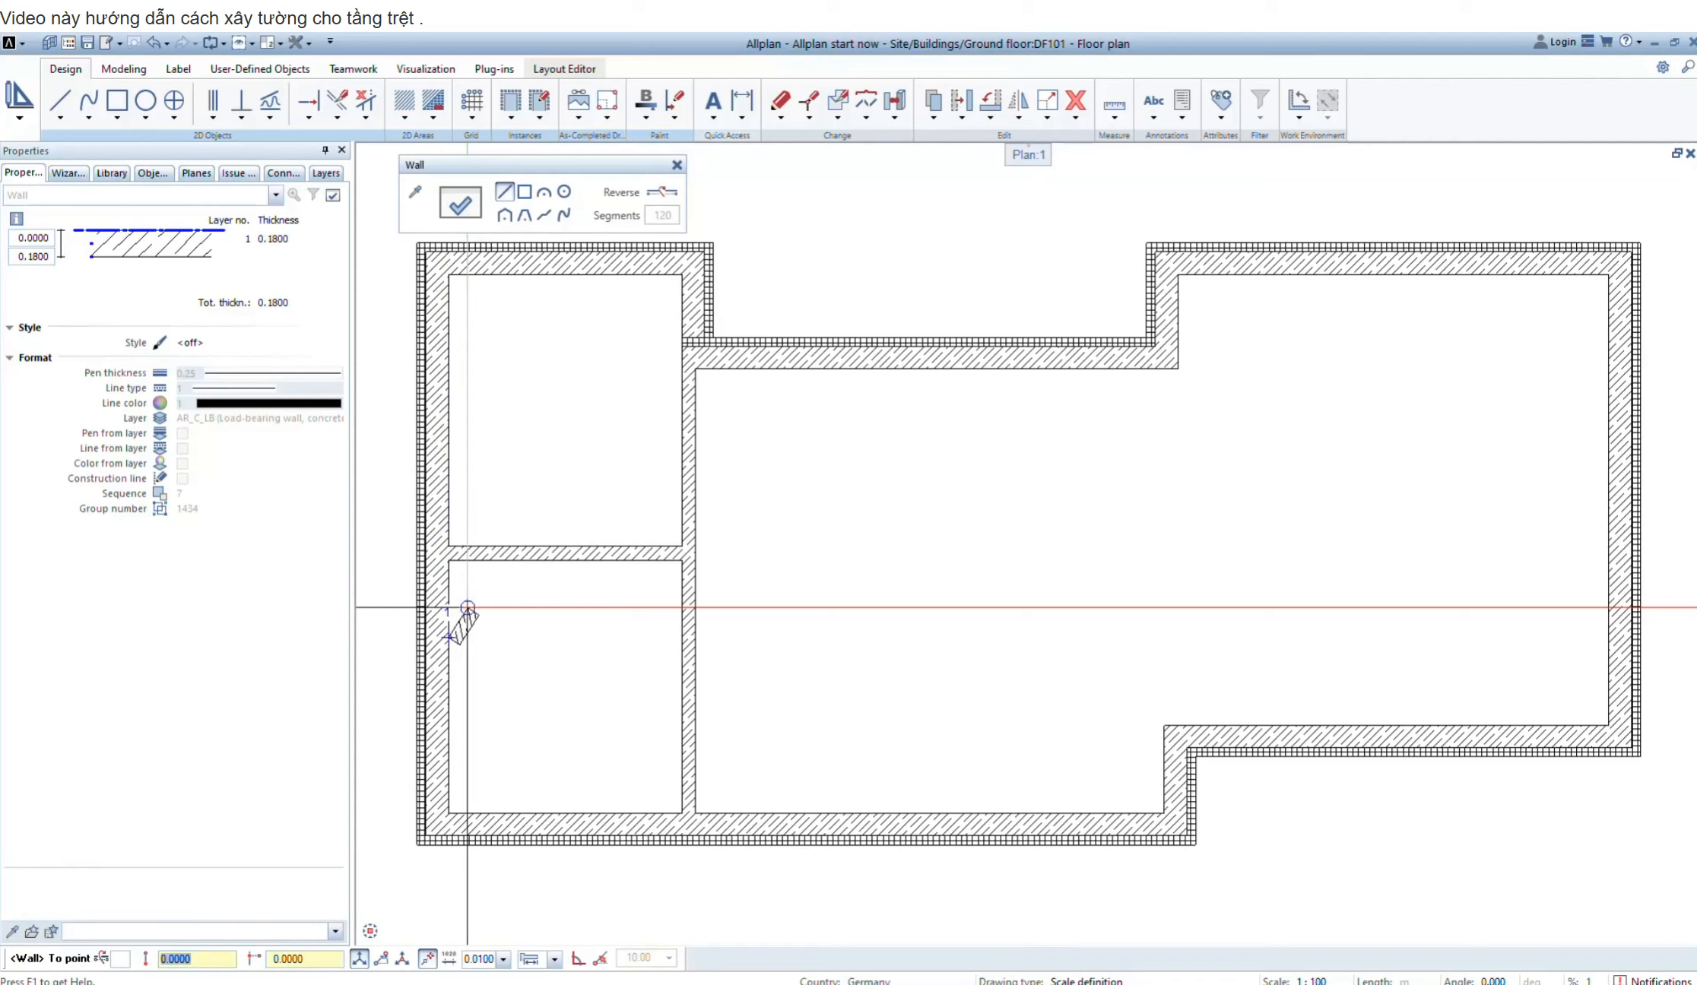
type("1,7")
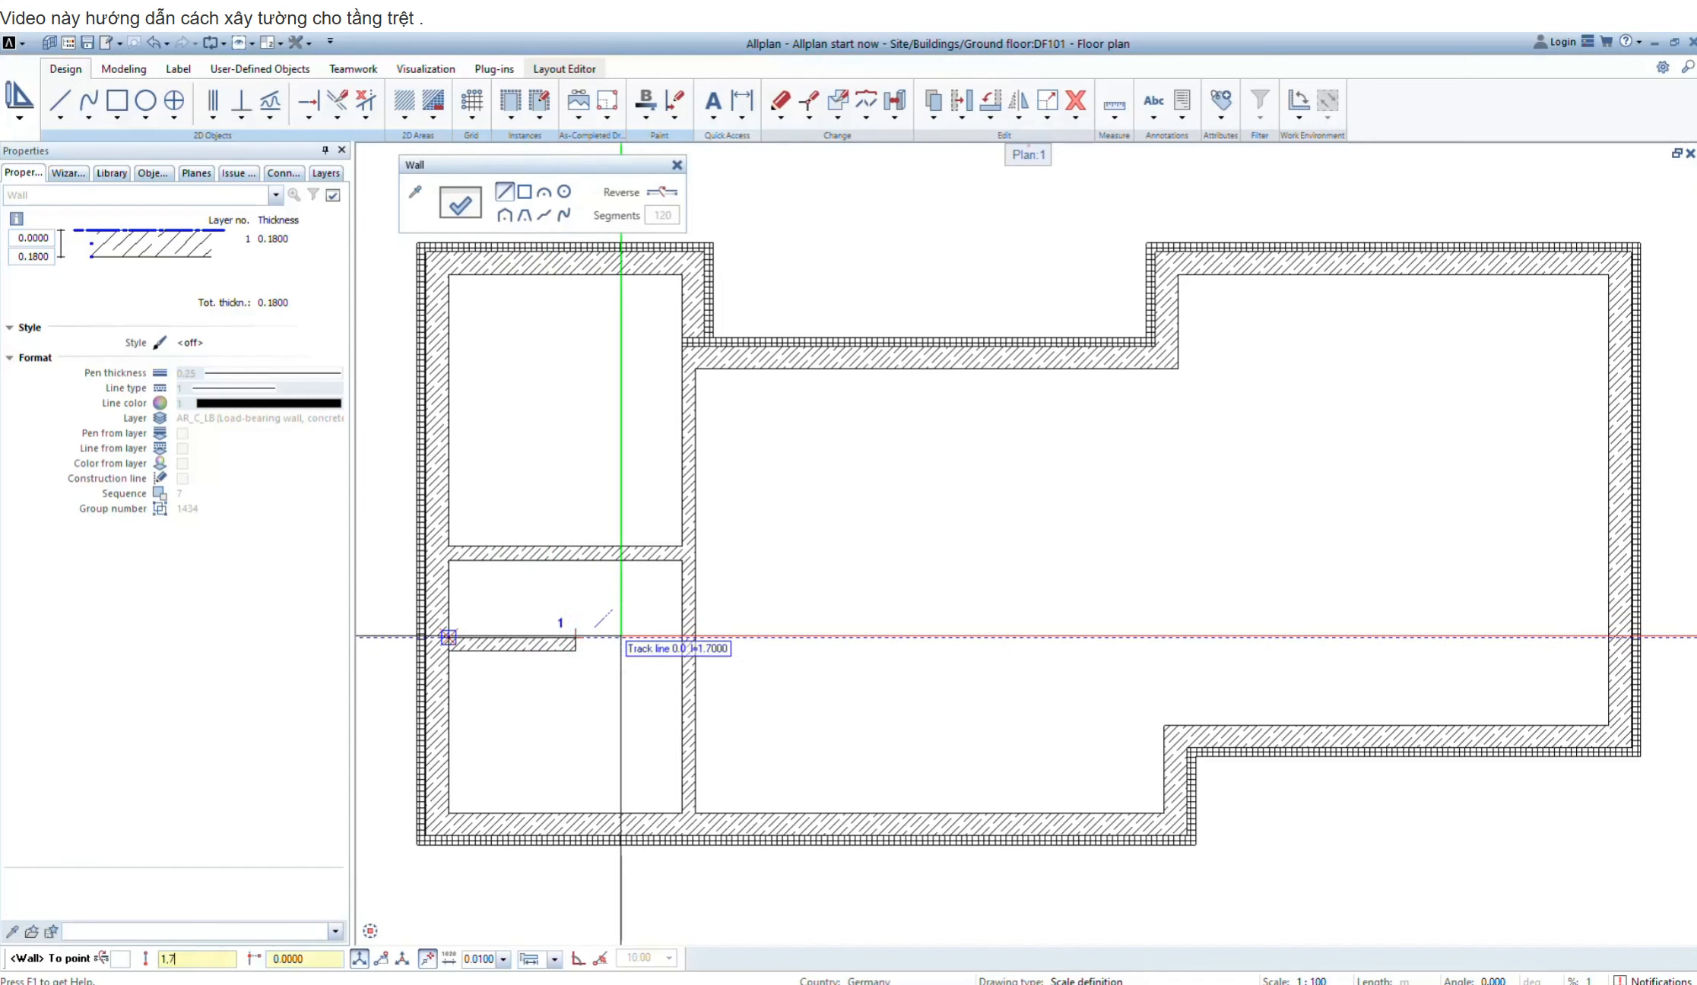
key("Return")
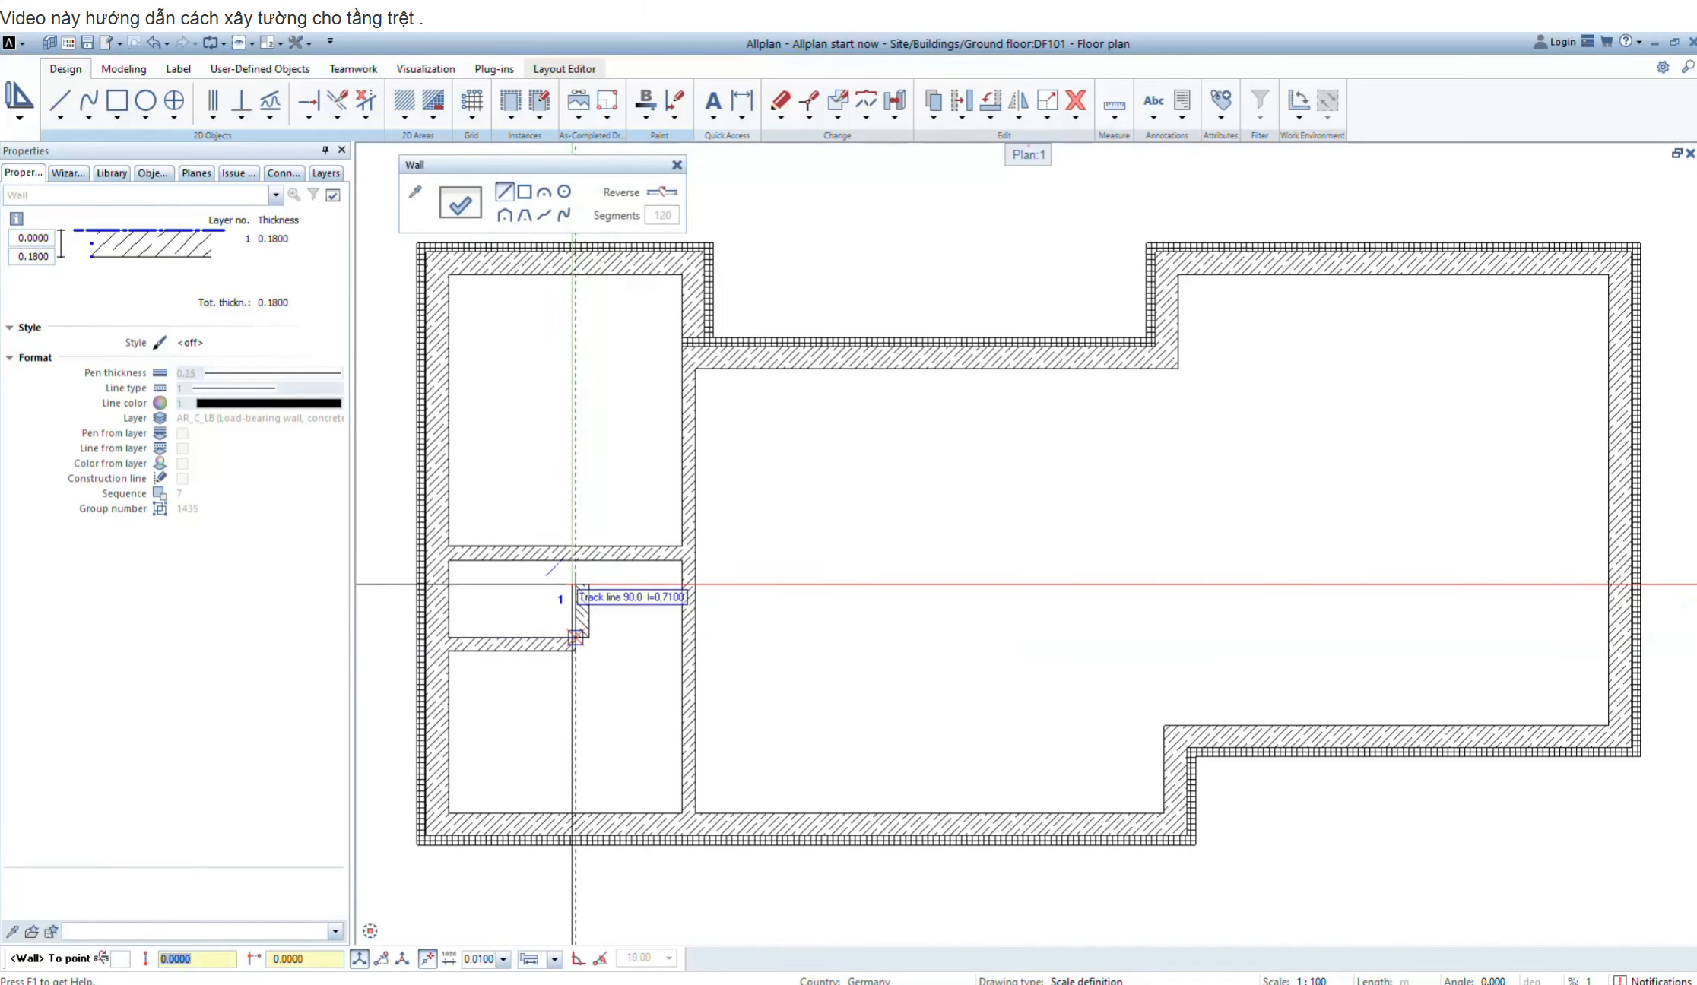
left_click(574, 561)
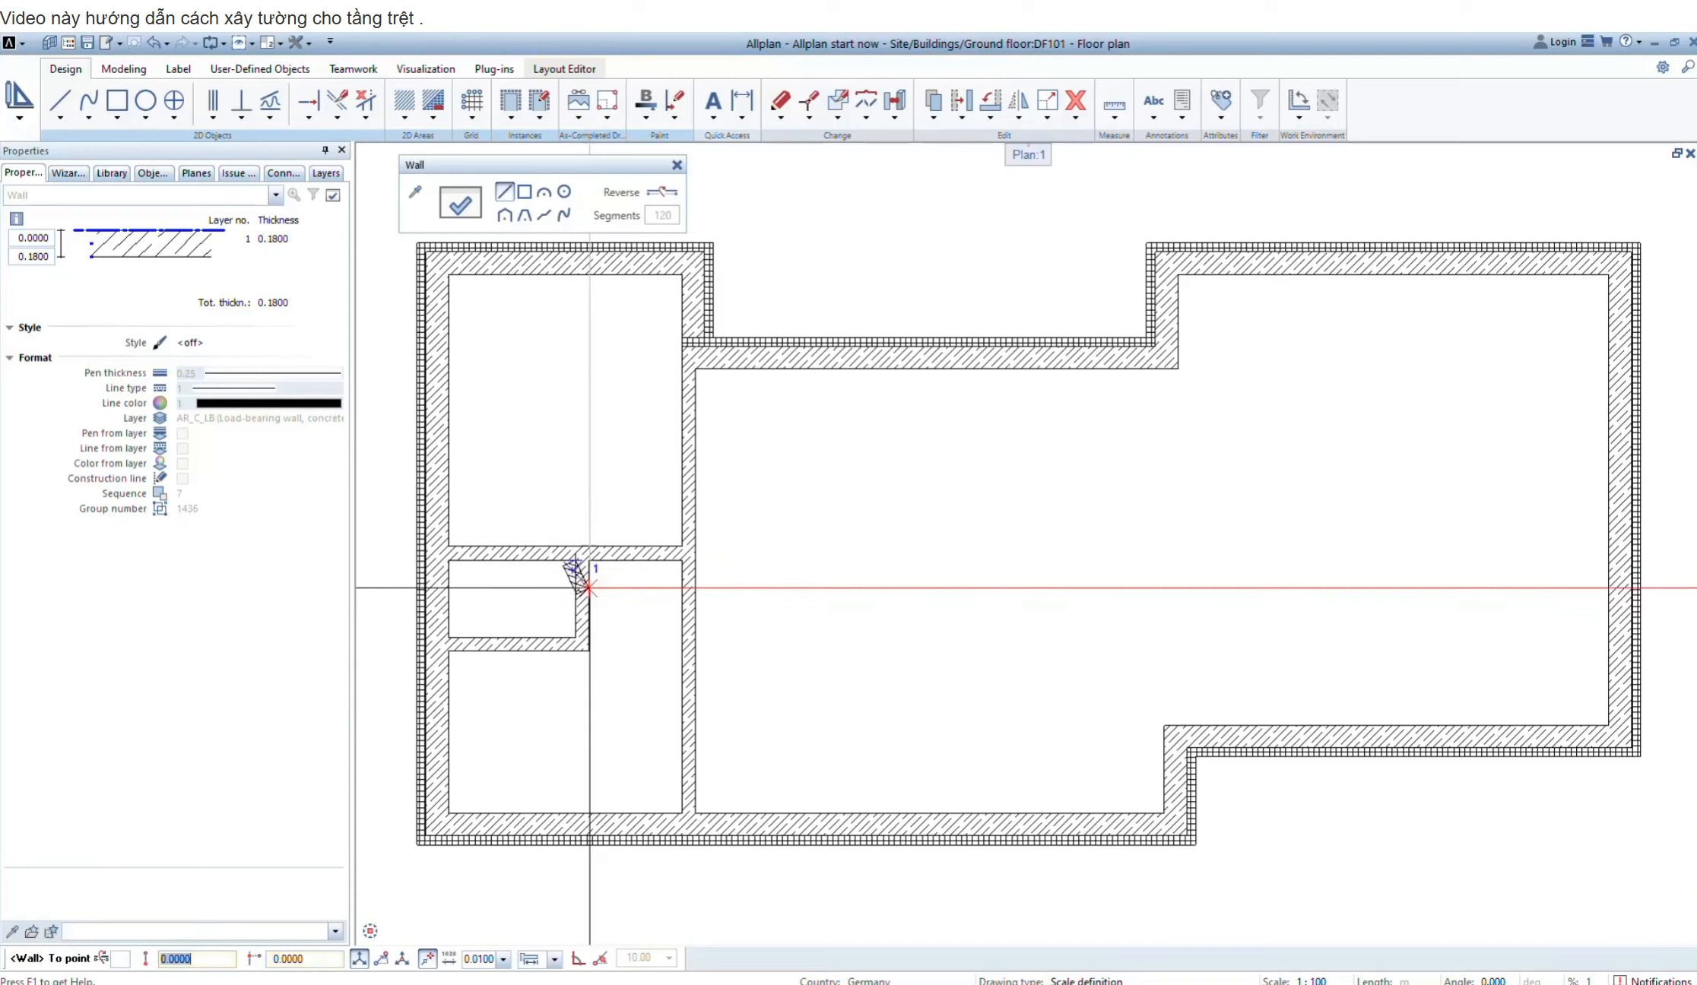
key("Escape")
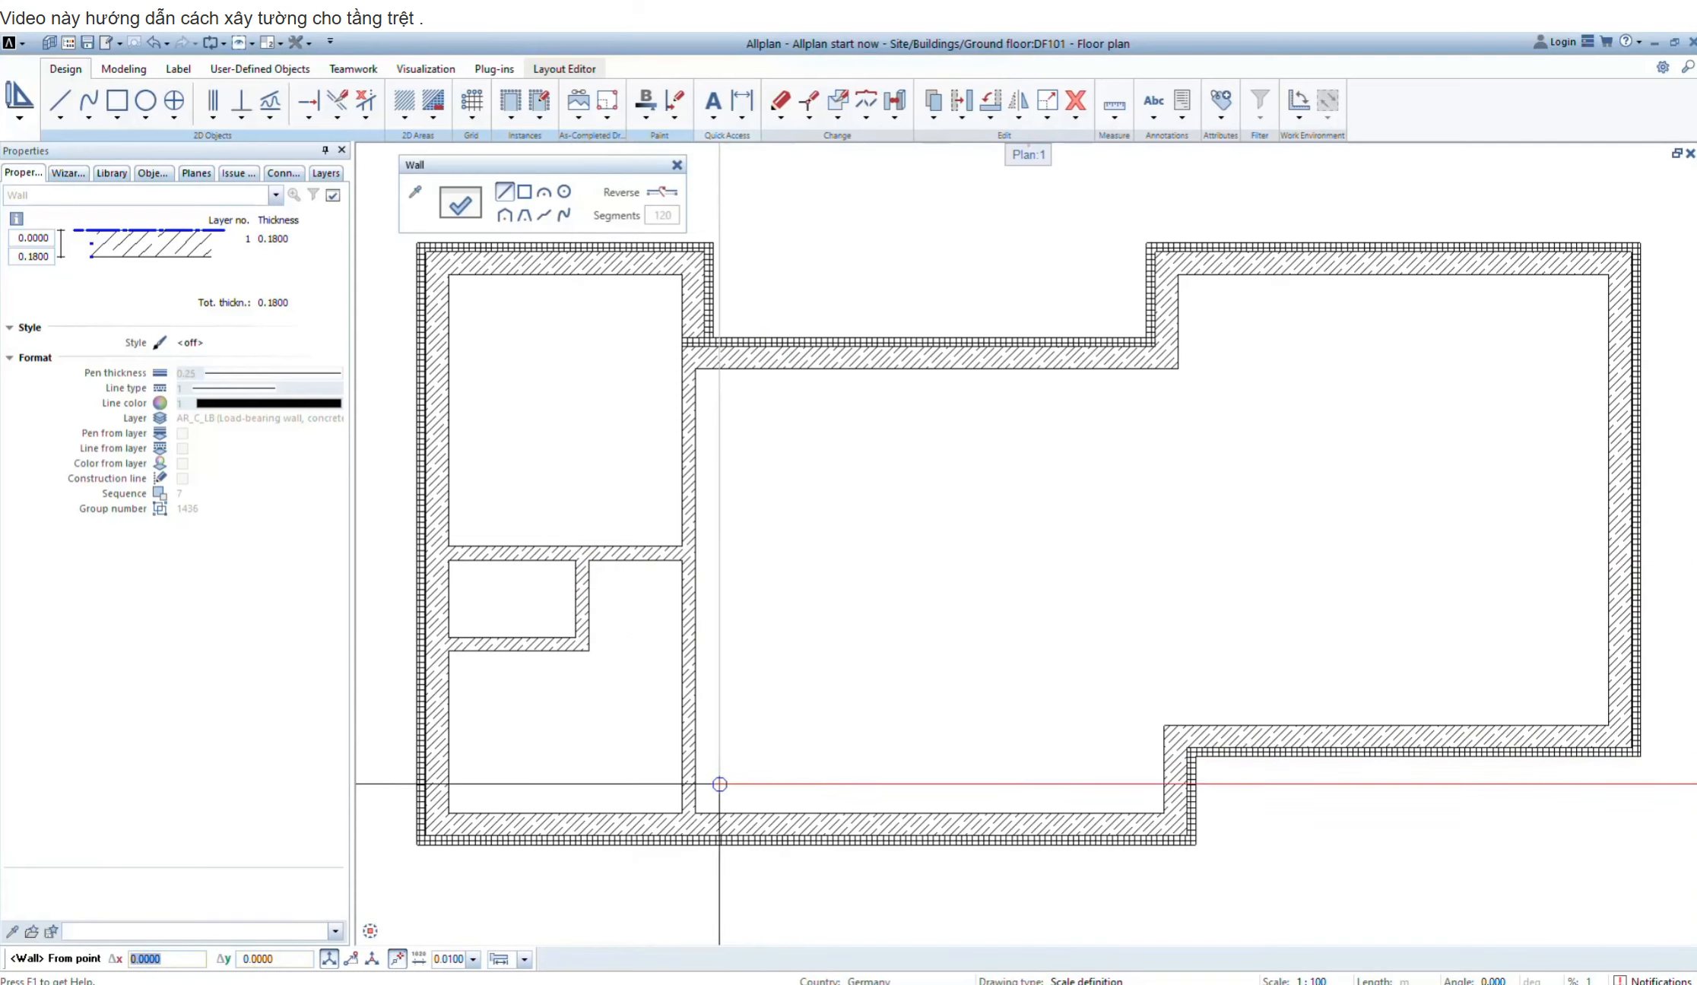
Draw a freestanding horizontal wall 4.09 m long, offset 1.1 m and 1 m from the large room's lower-left inner corner, with its direction reversed
right_click(695, 812)
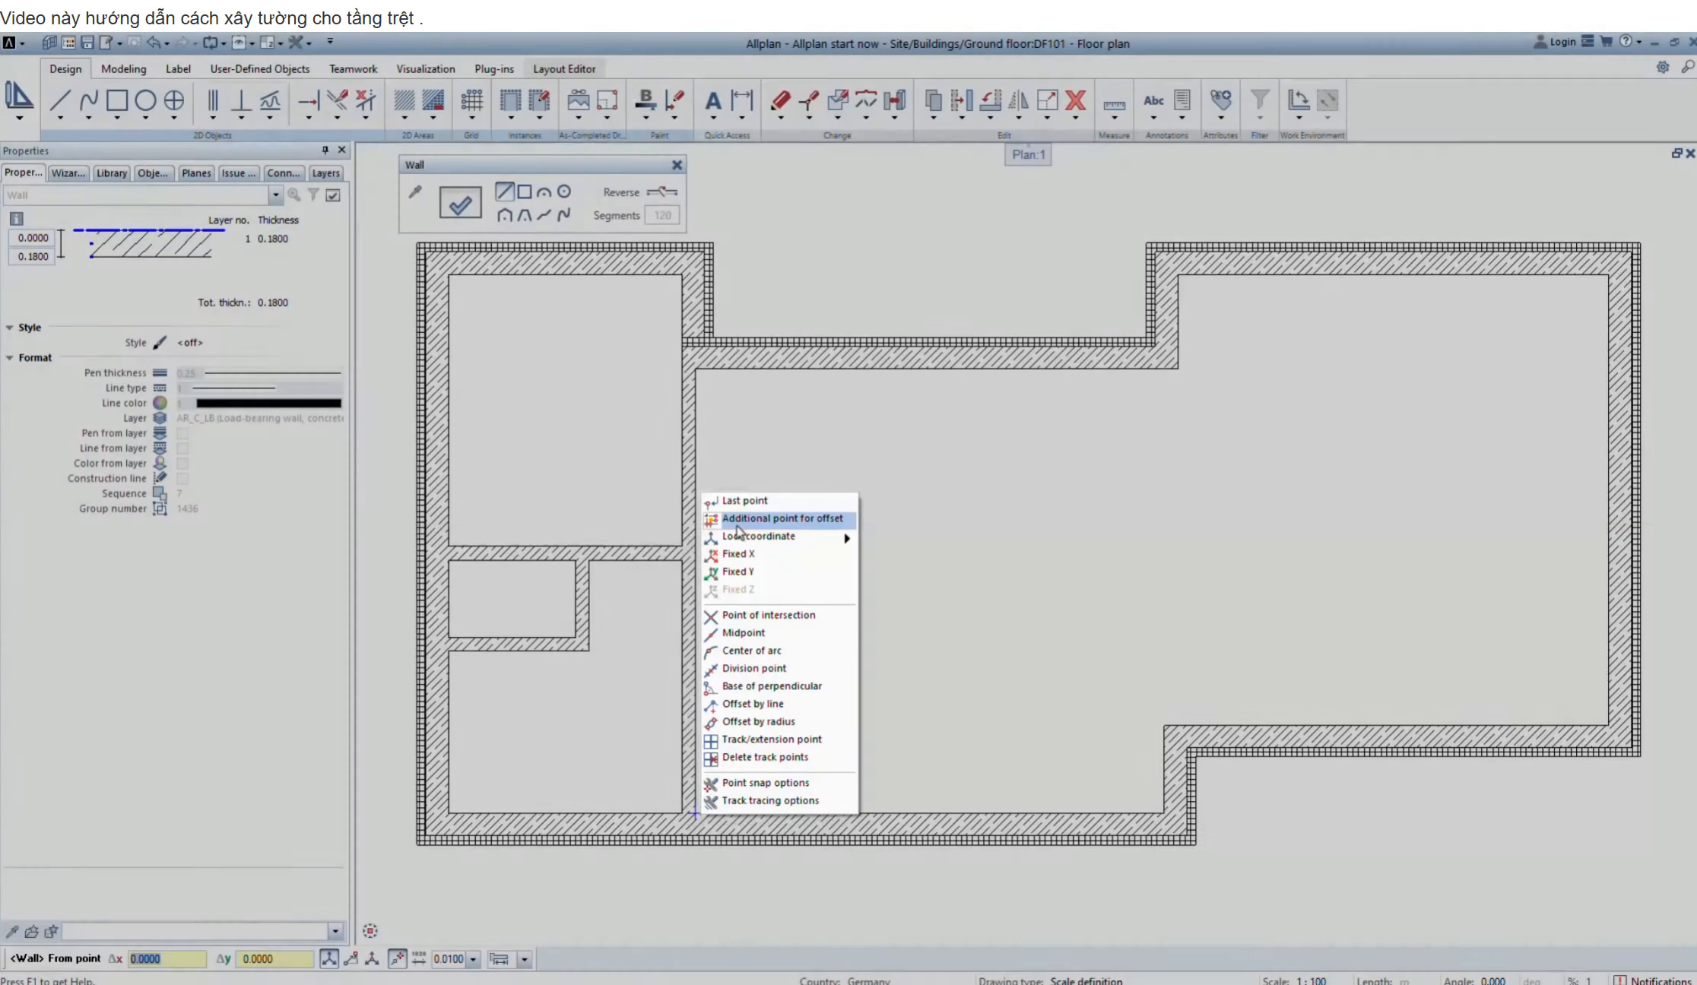
left_click(736, 525)
type("1,1")
key("Tab")
type("1")
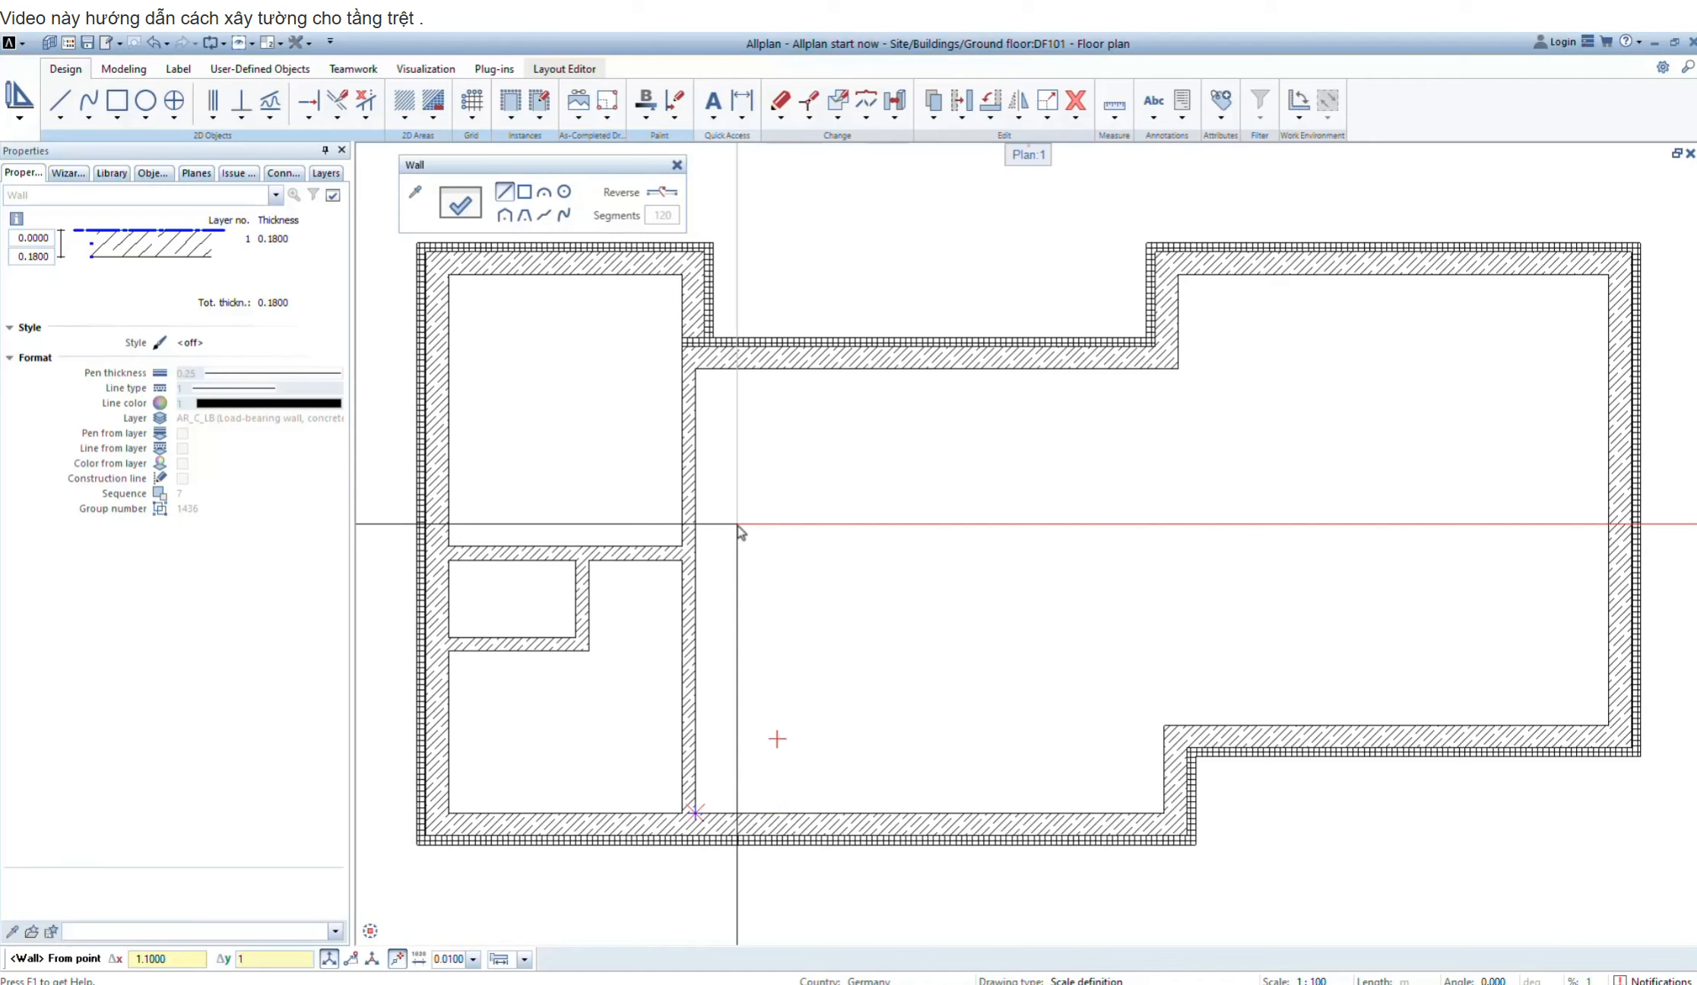
key("Return")
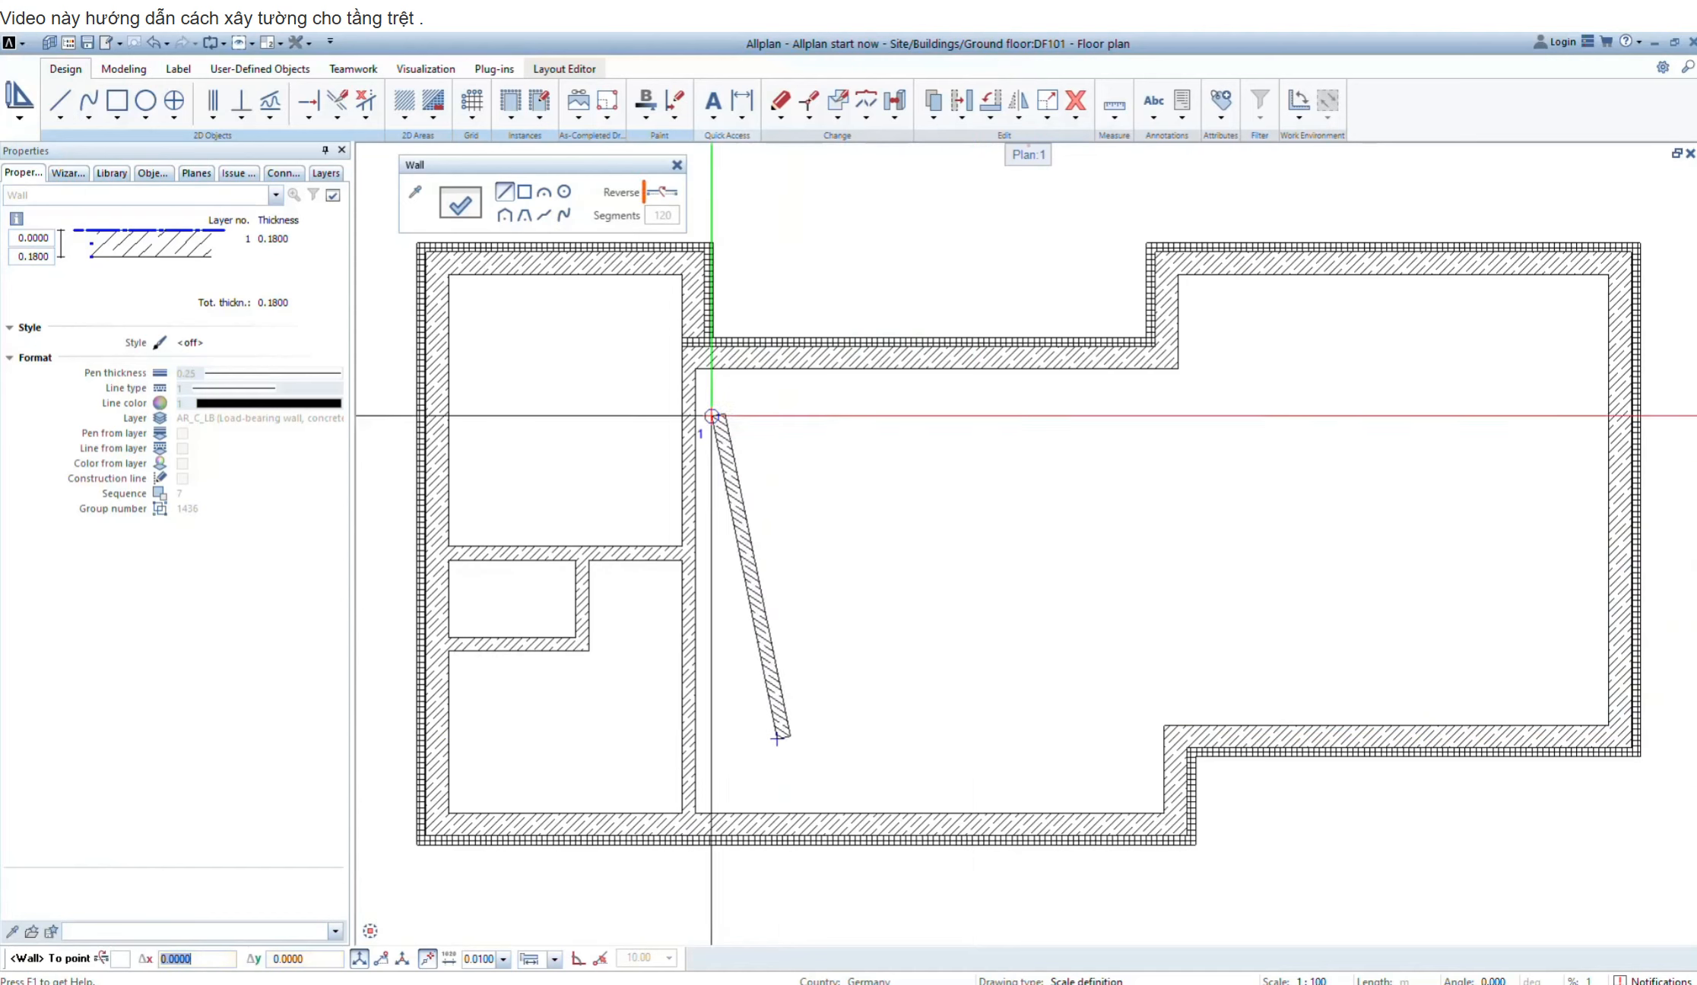
left_click(662, 192)
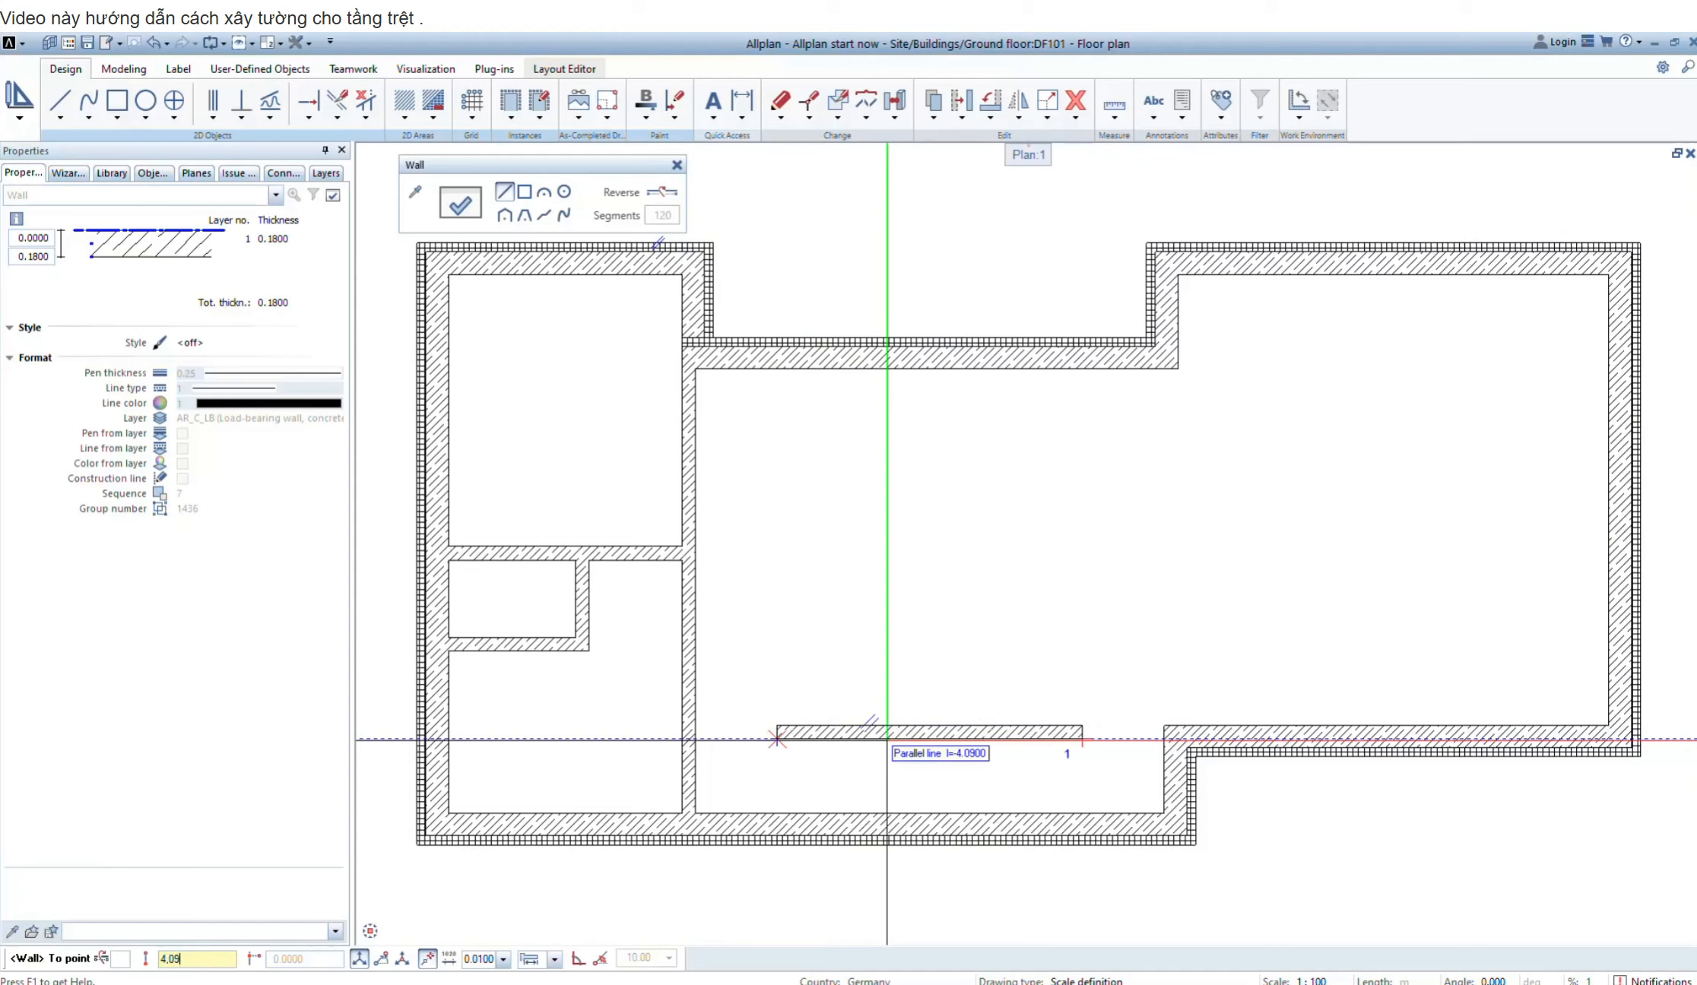
key("Return")
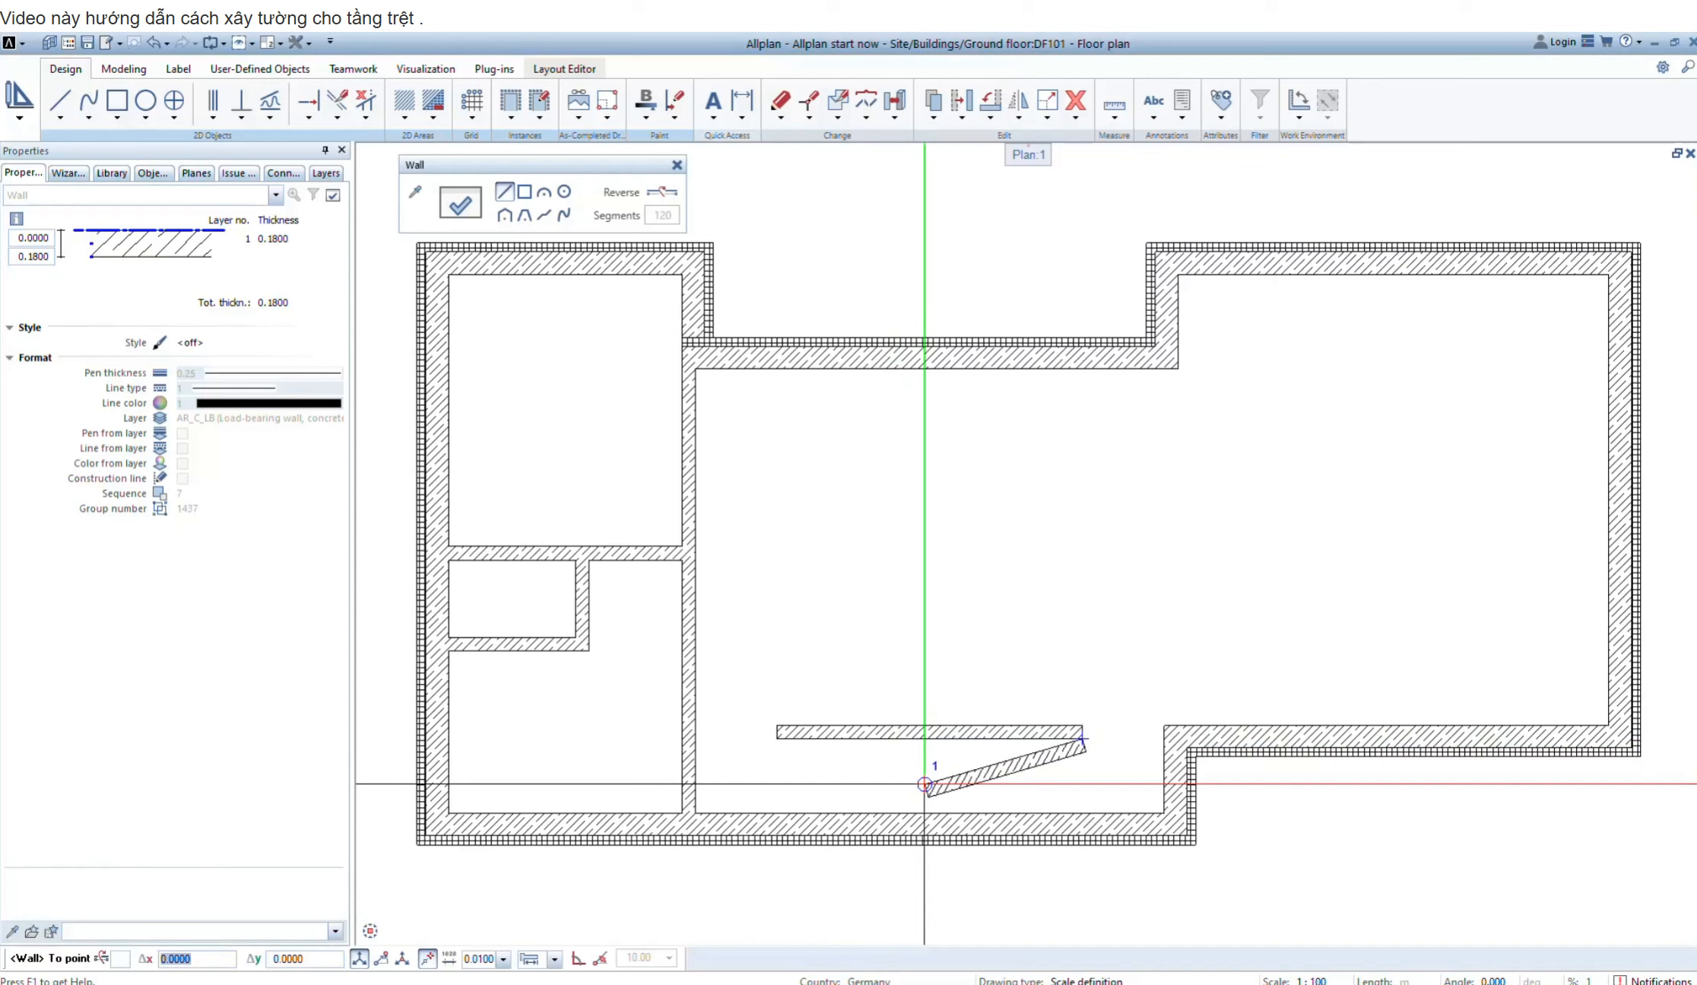
key("Escape")
key("Escape")
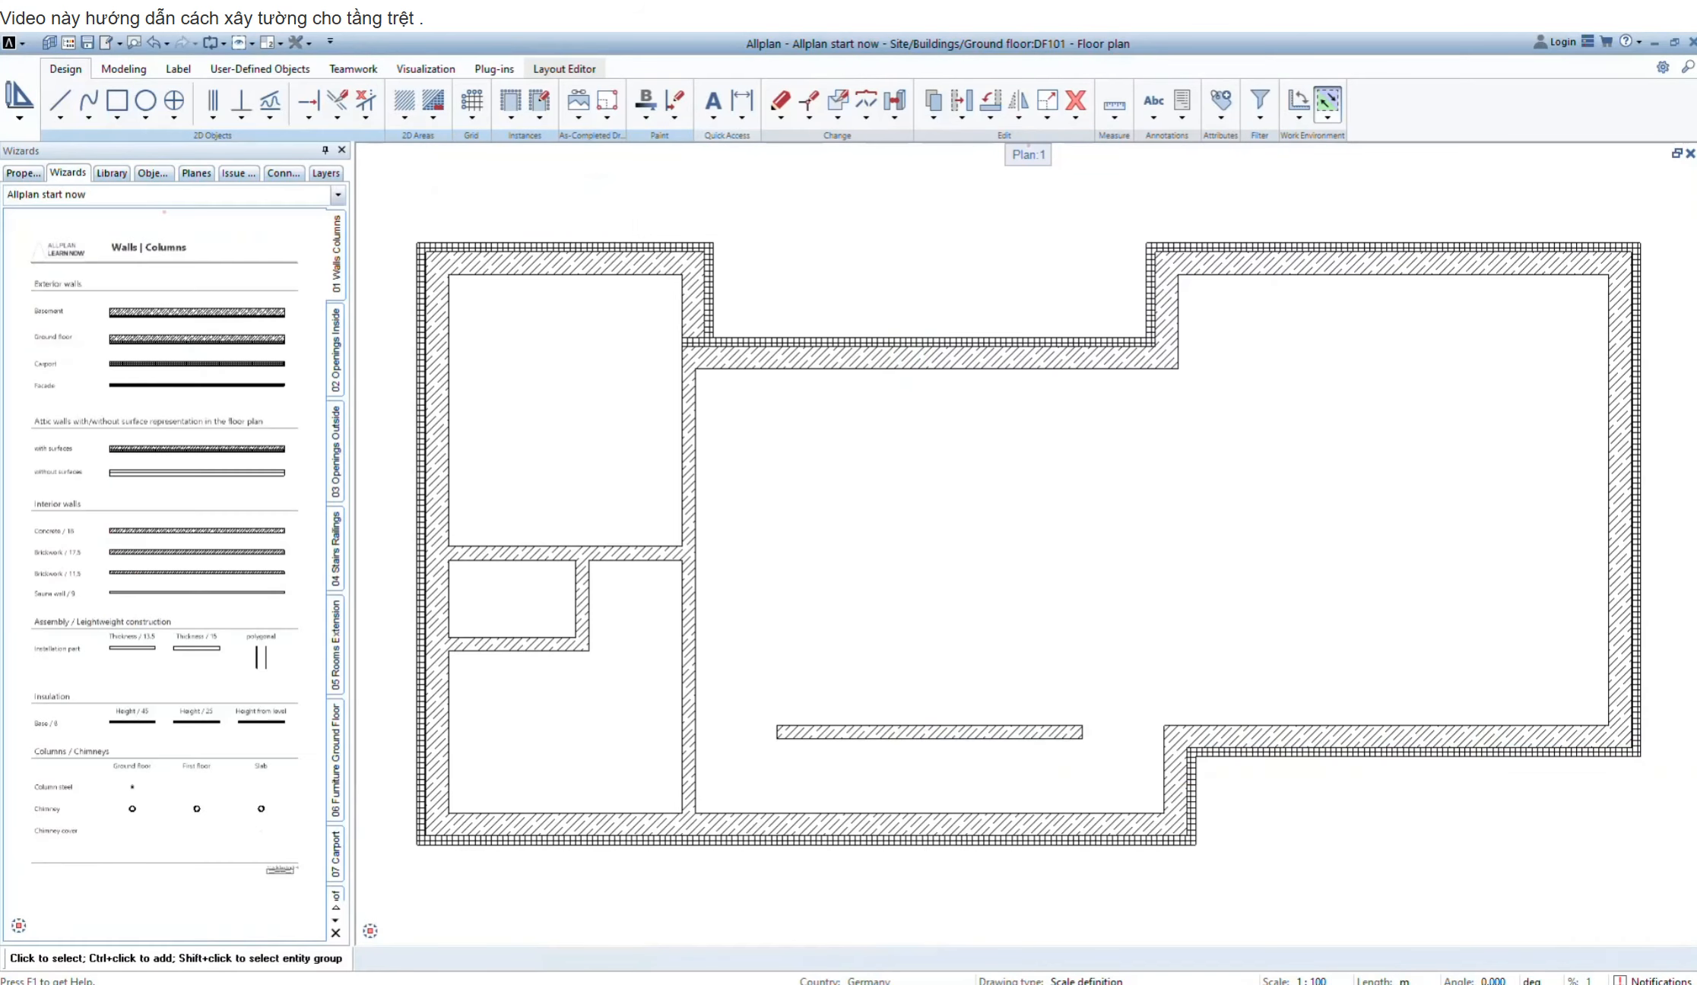
Measure the length between the freestanding wall's right end and the nearby inner corner of the exterior wall
left_click(1117, 103)
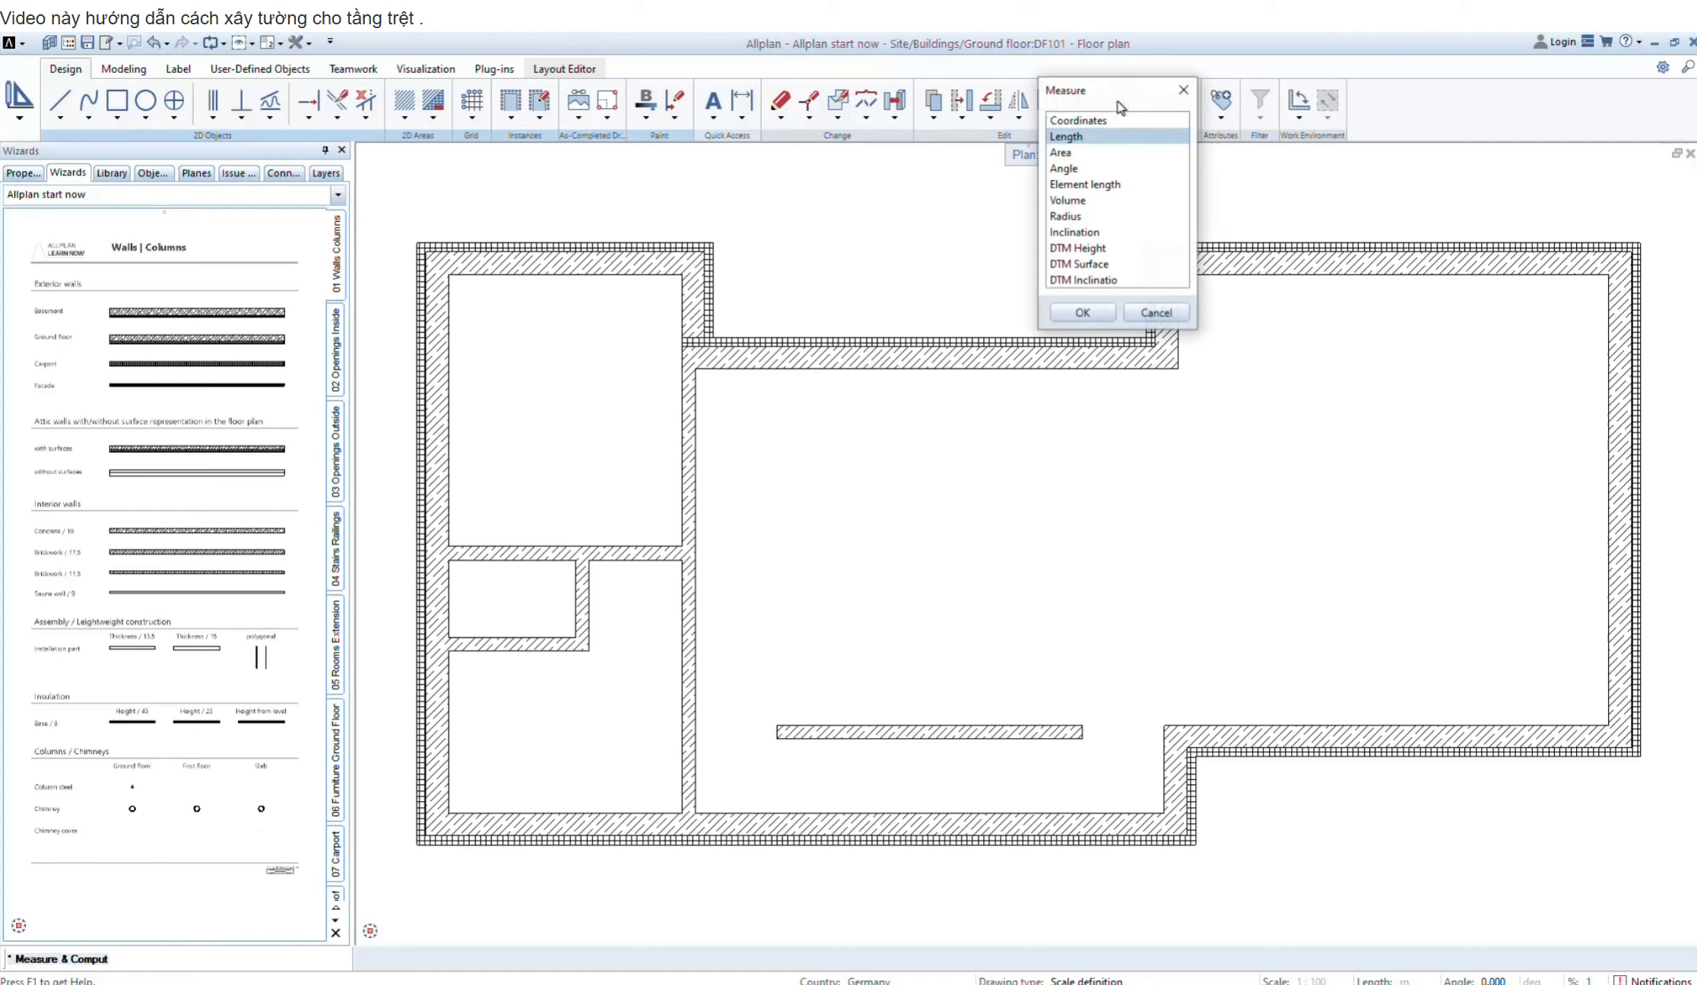
left_click(1083, 313)
left_click(1083, 724)
left_click(1164, 726)
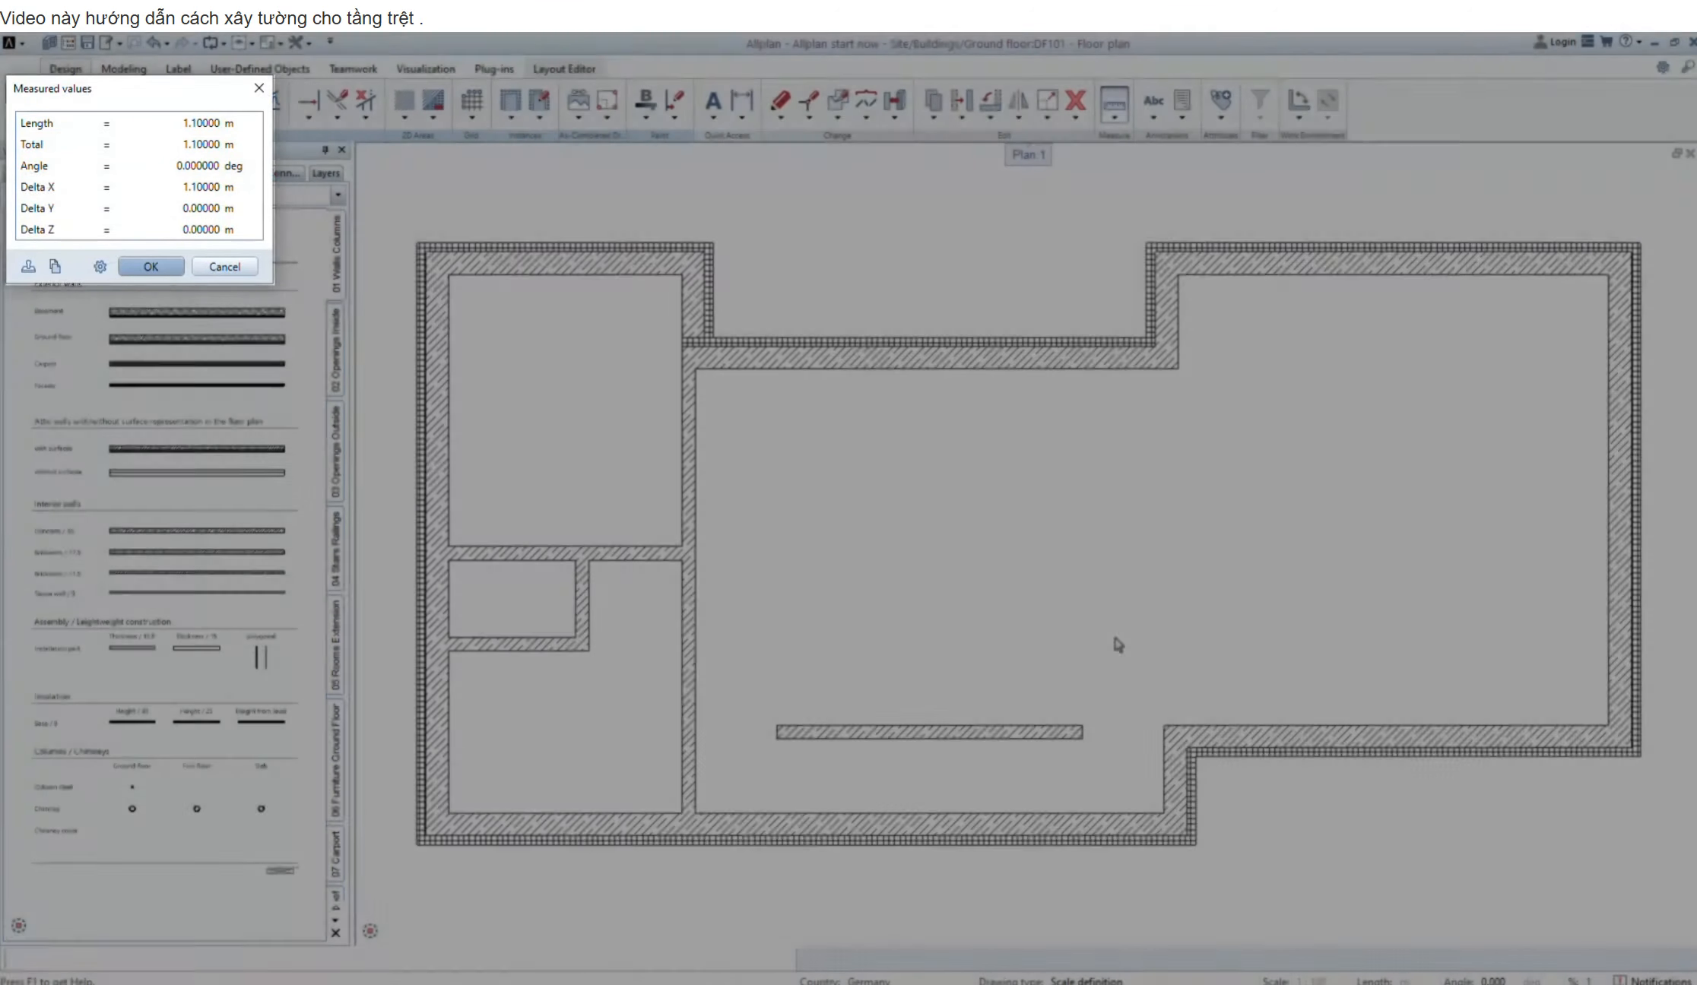
key("Return")
key("Escape")
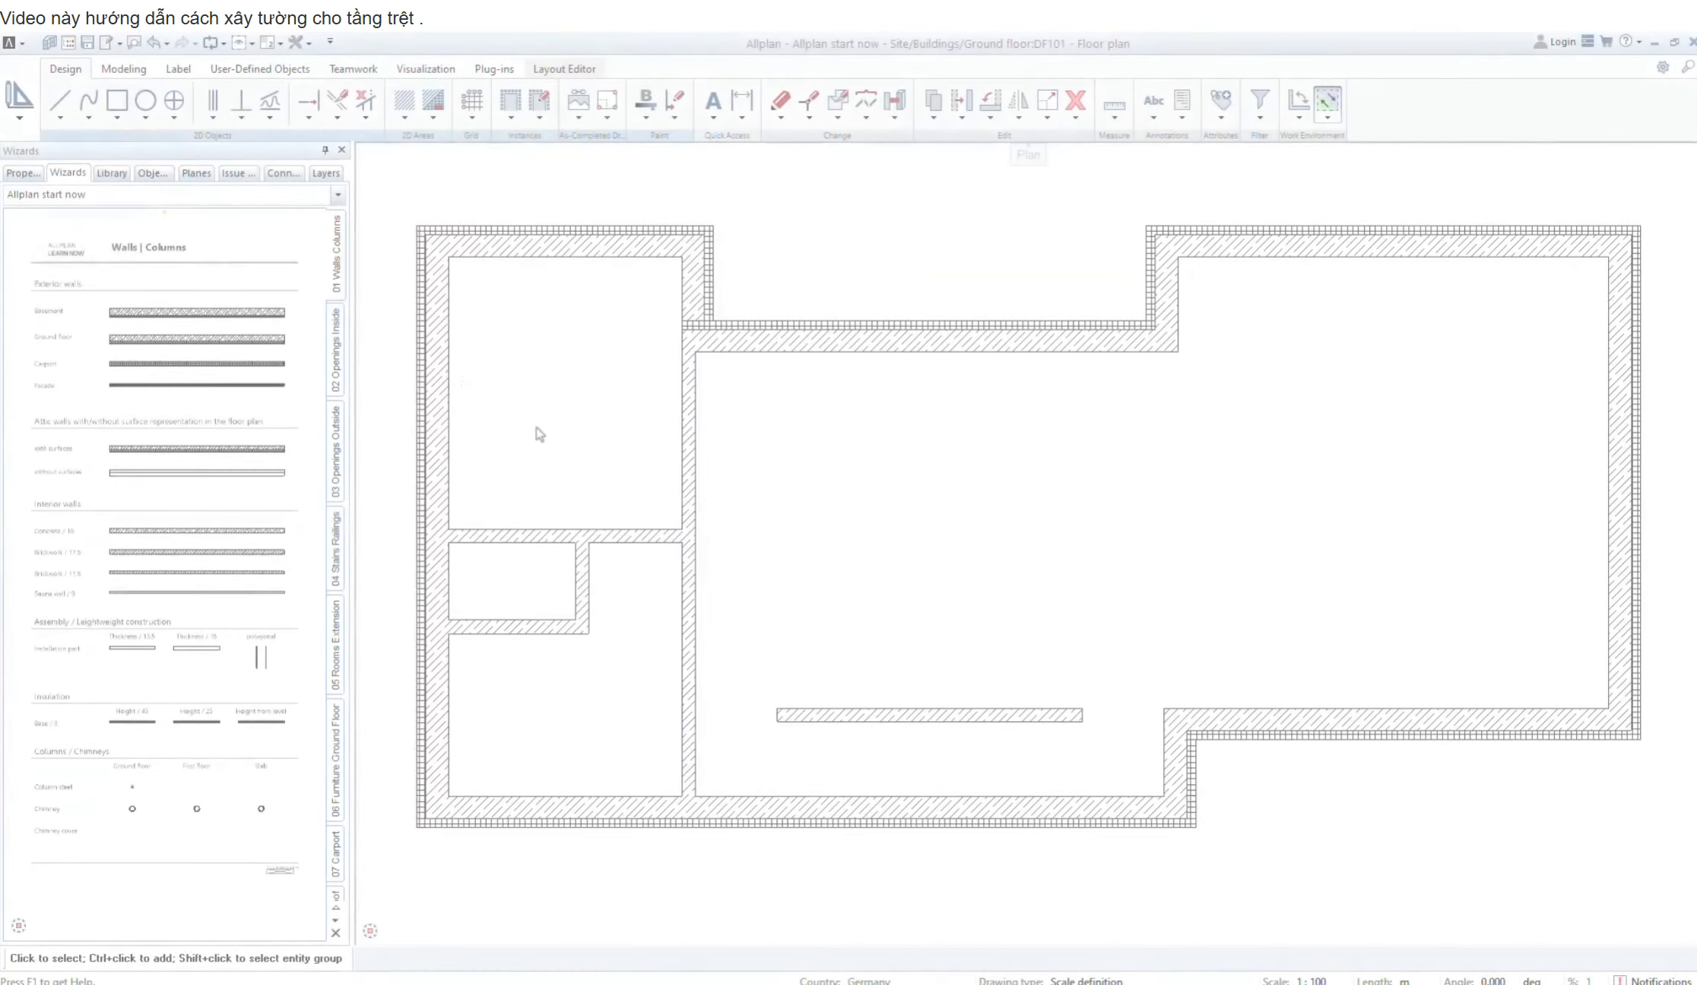
Switch to the Architecture role and join the recess's horizontal exterior wall with the adjacent left vertical exterior wall using Join Linear Components
left_click(23, 115)
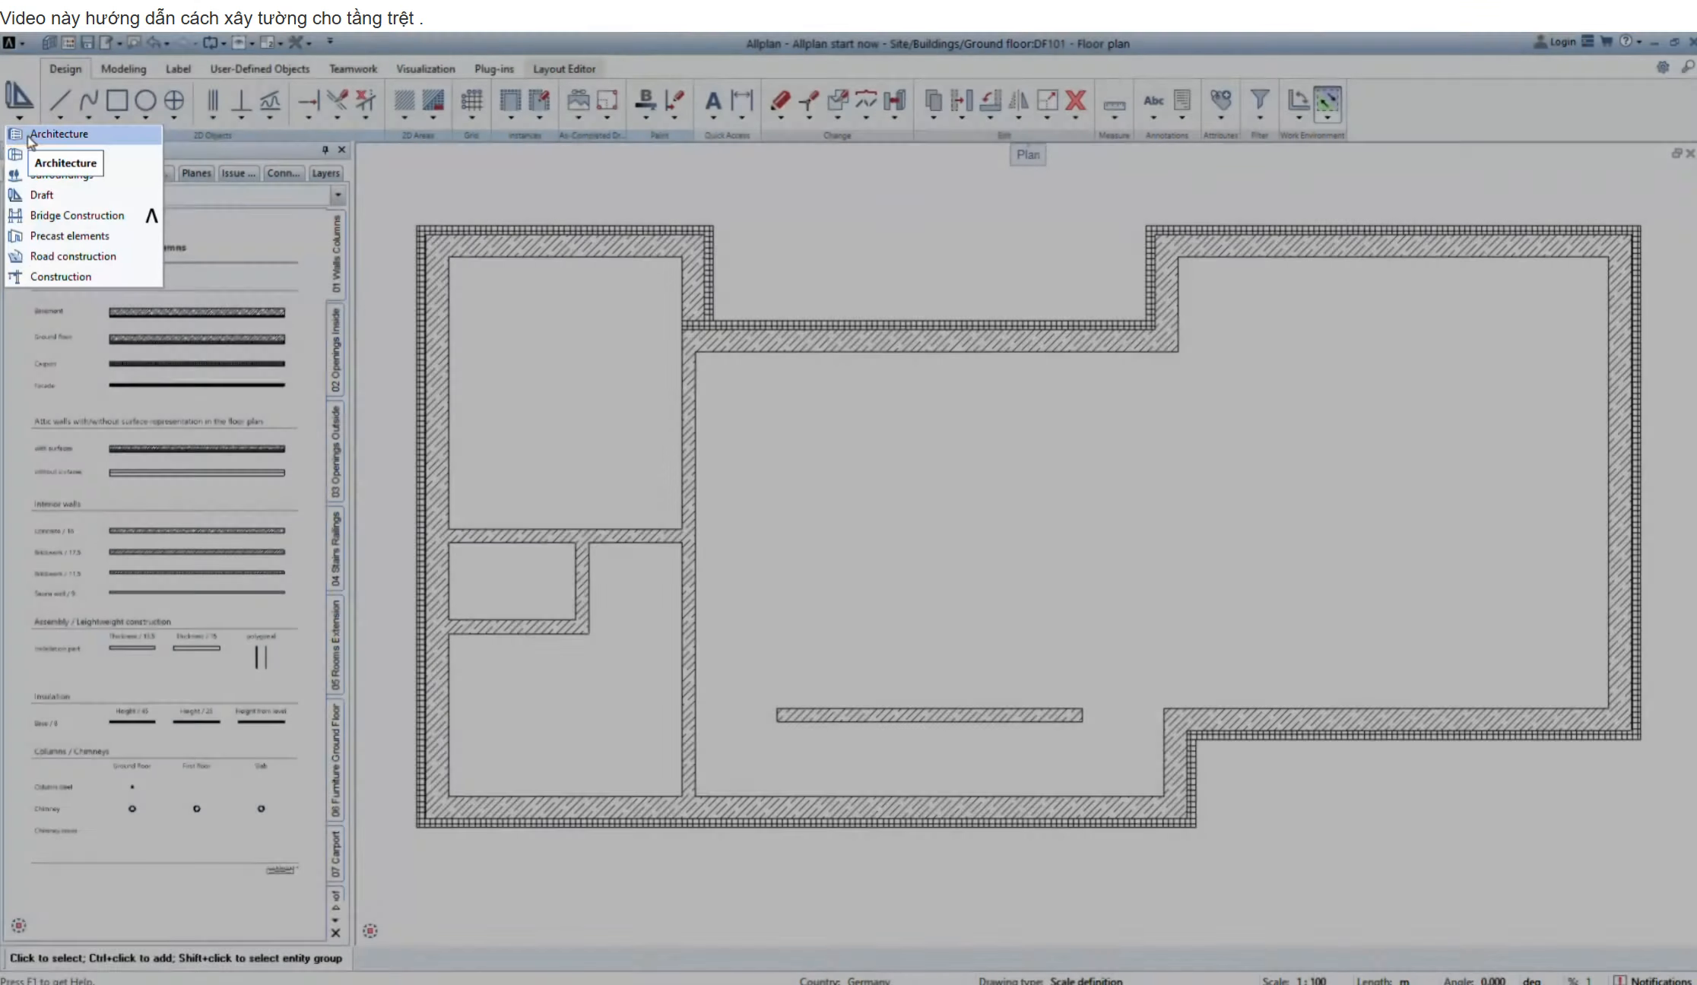
left_click(30, 136)
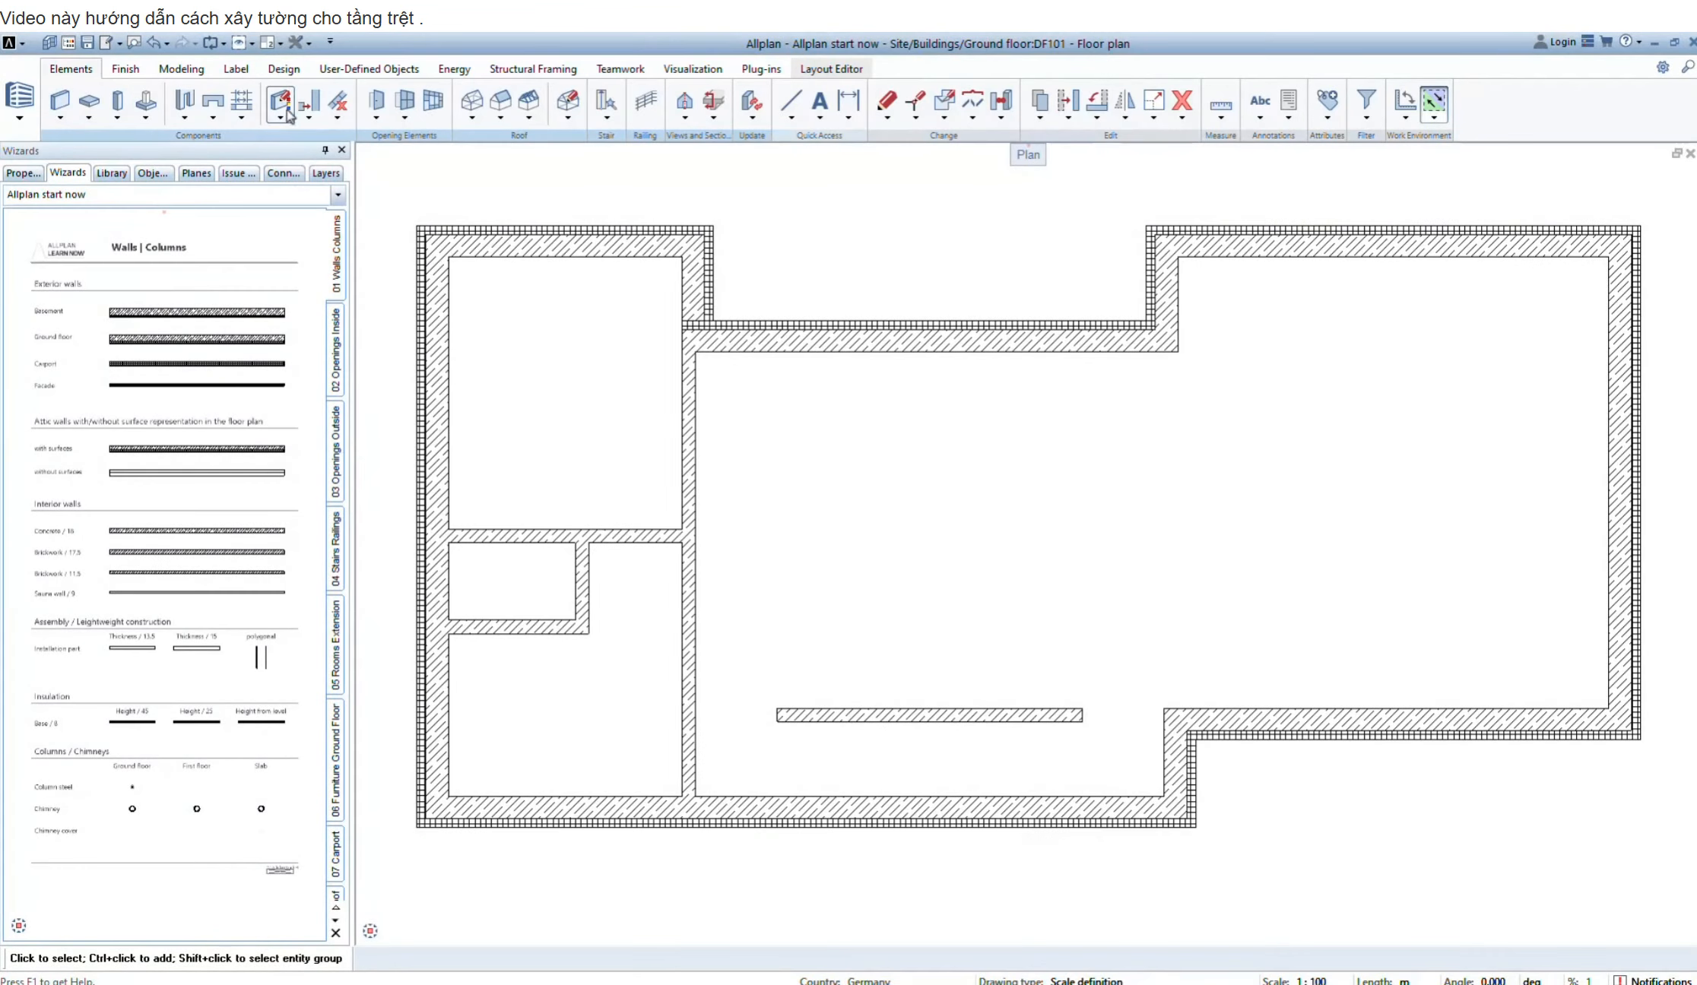
left_click(311, 110)
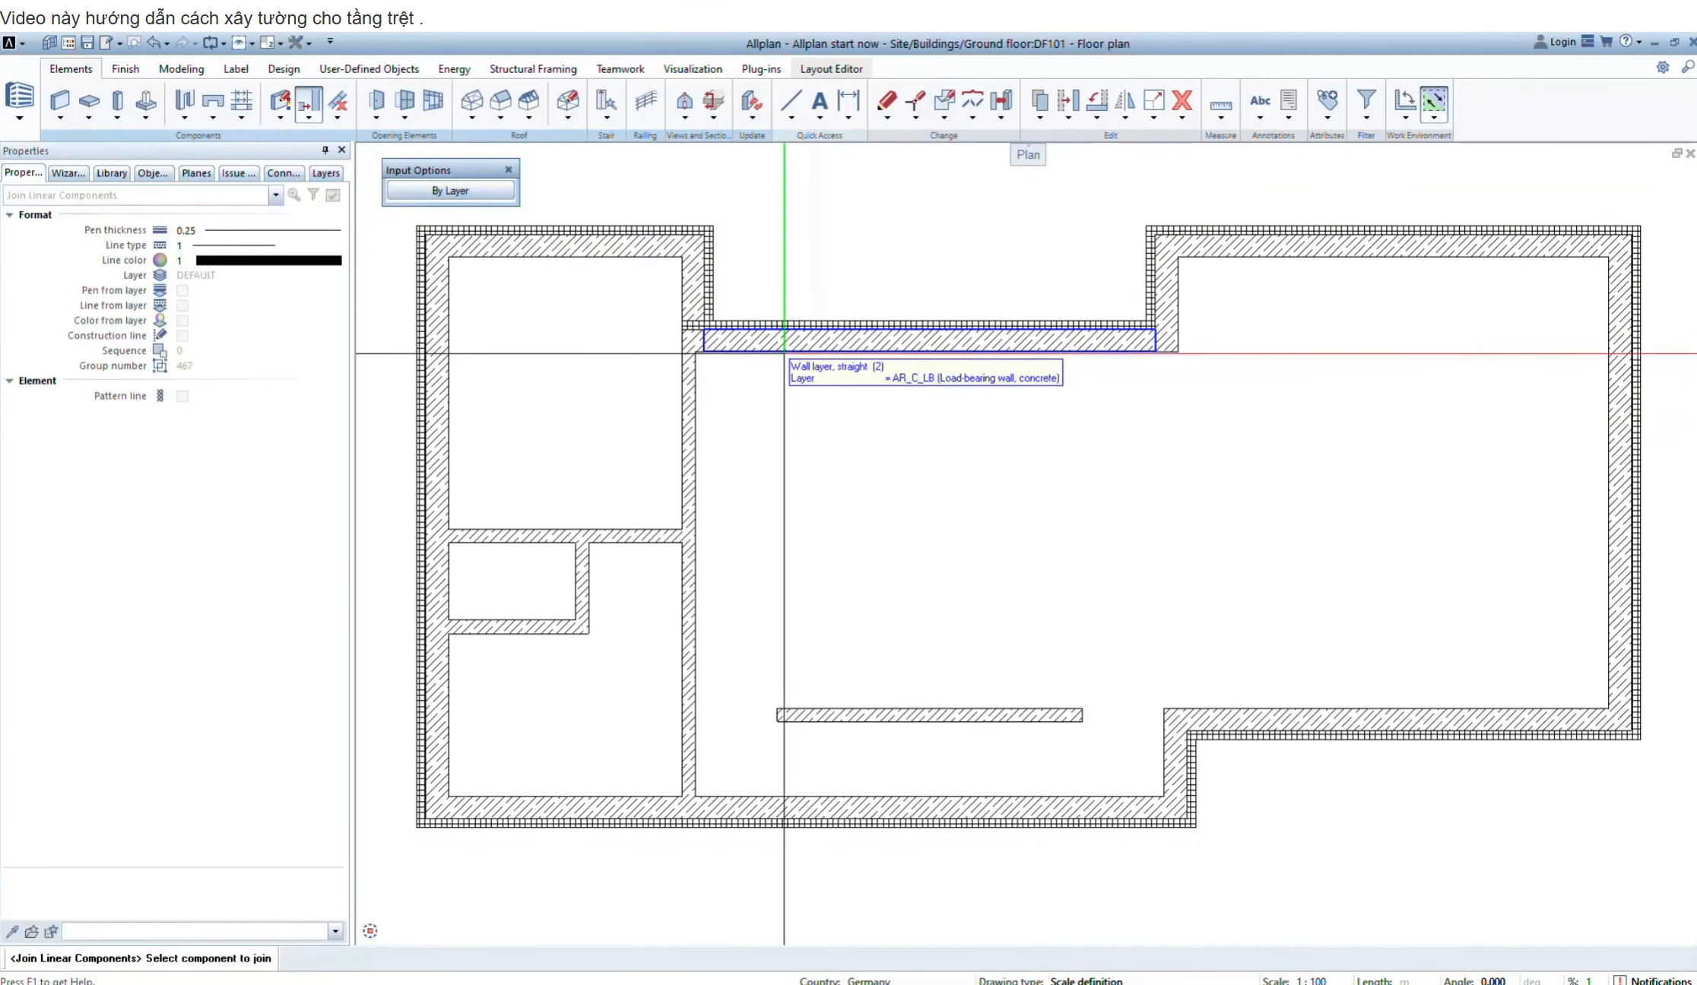
left_click(780, 334)
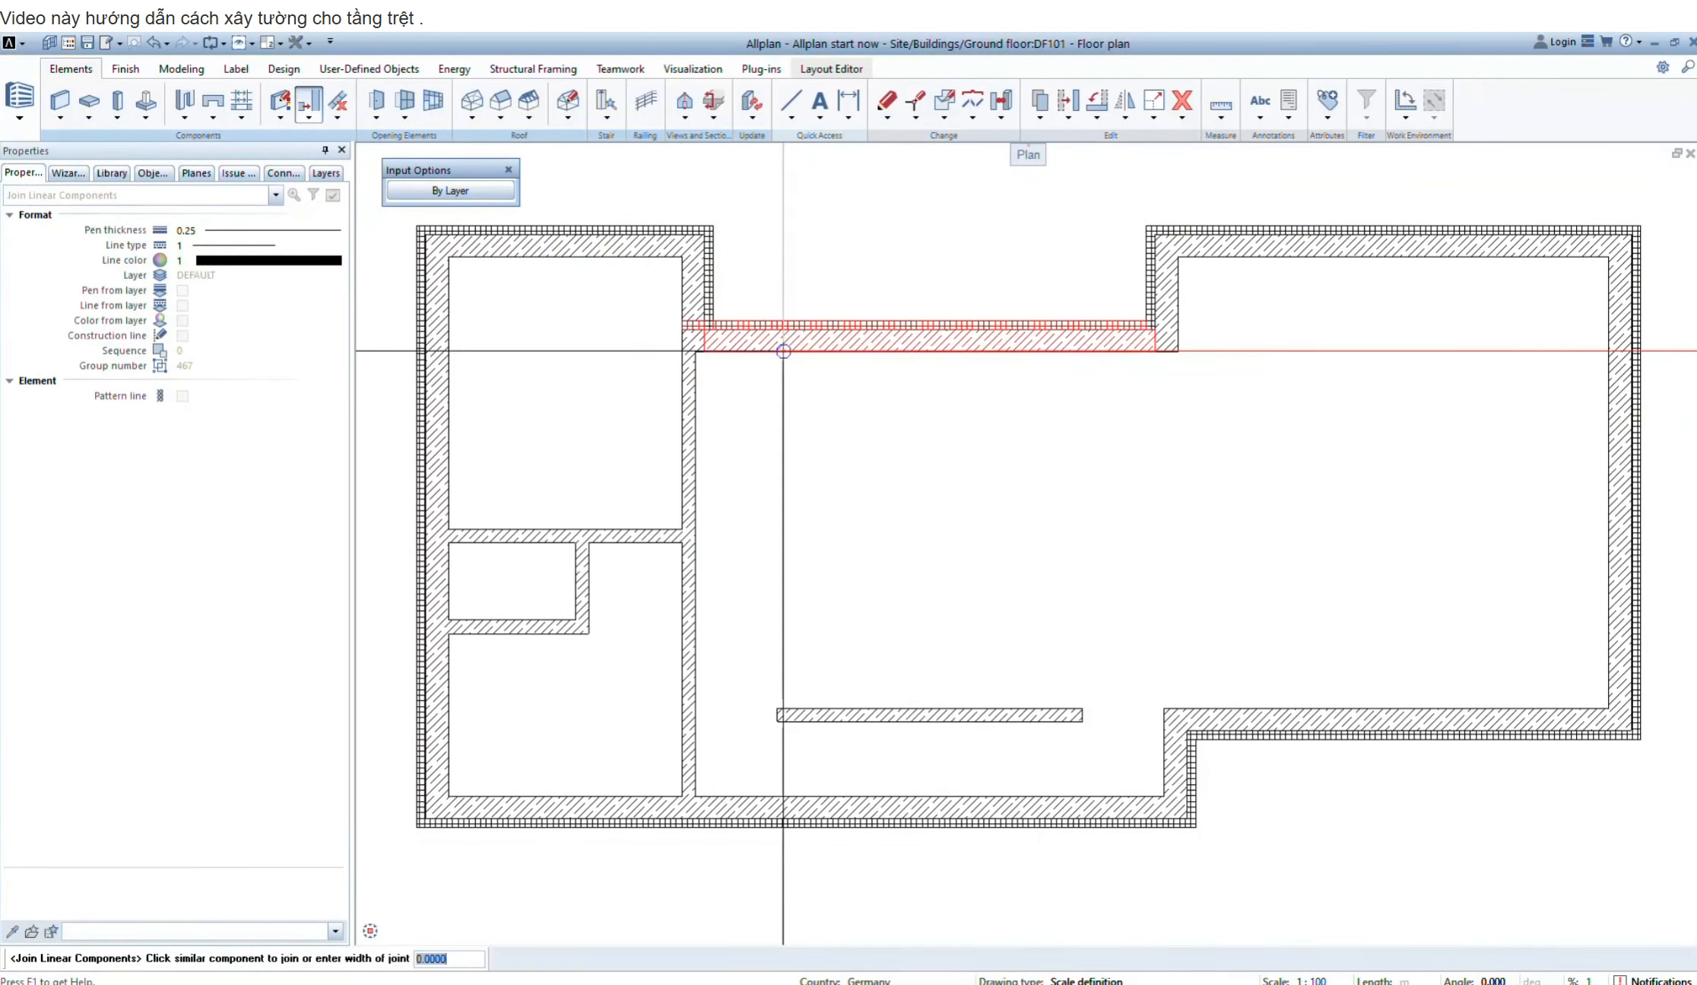
left_click(683, 289)
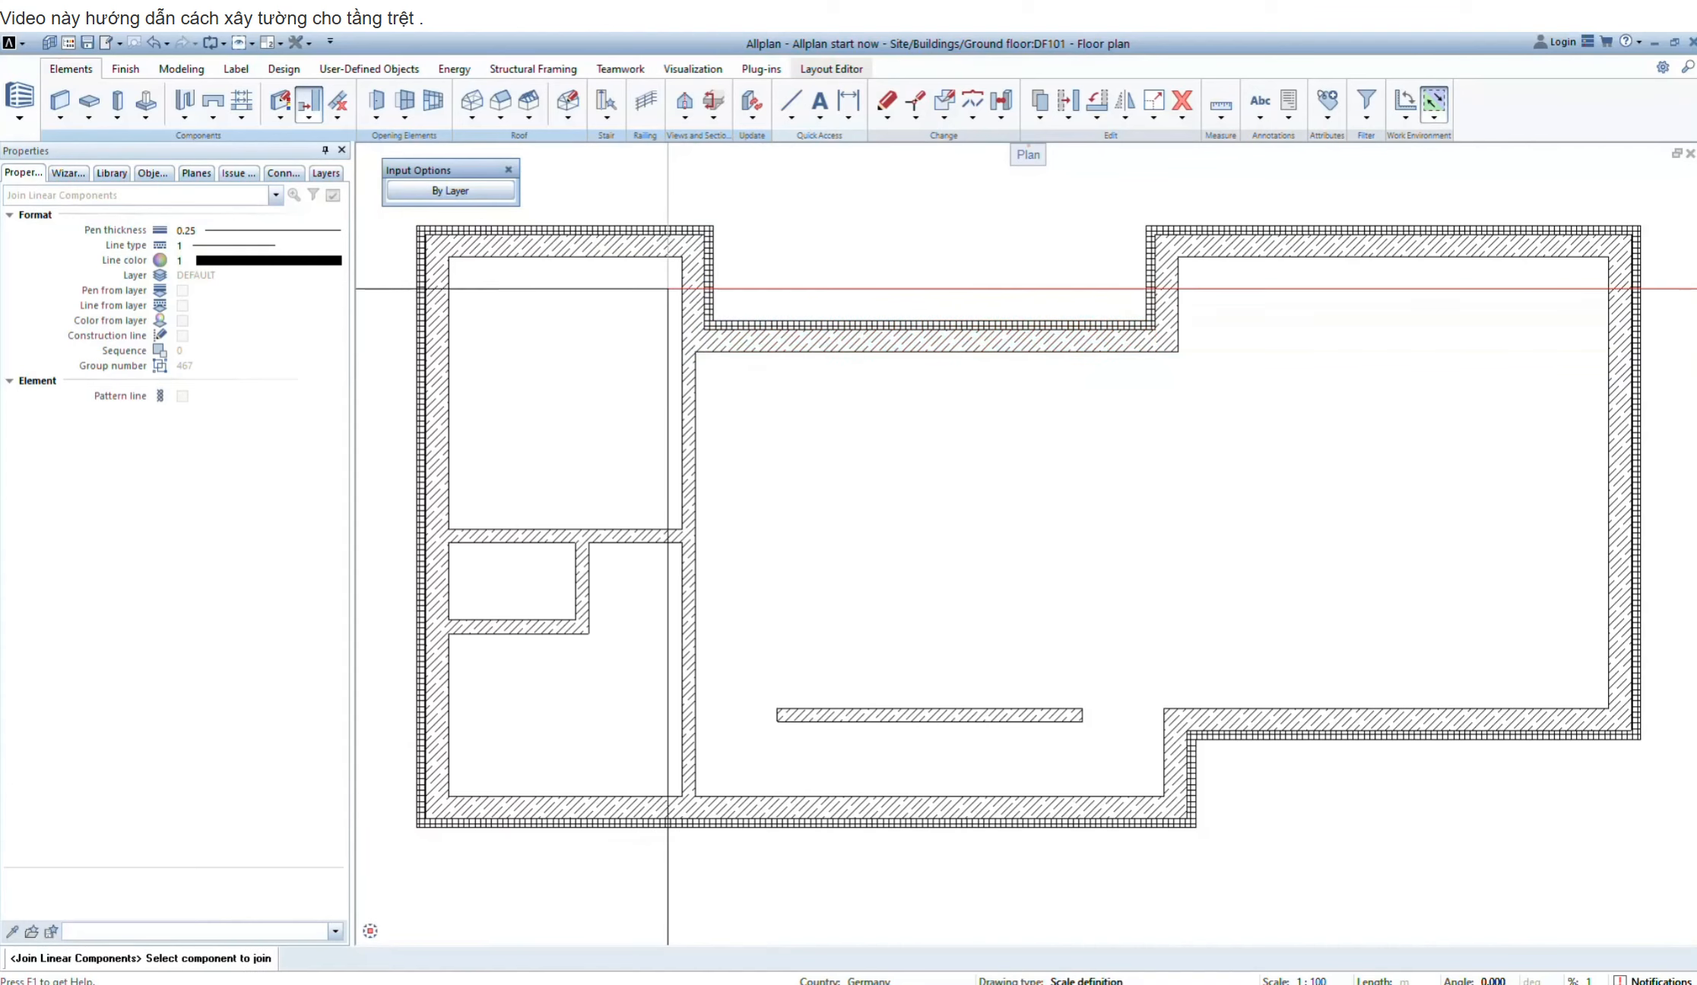
key("Escape")
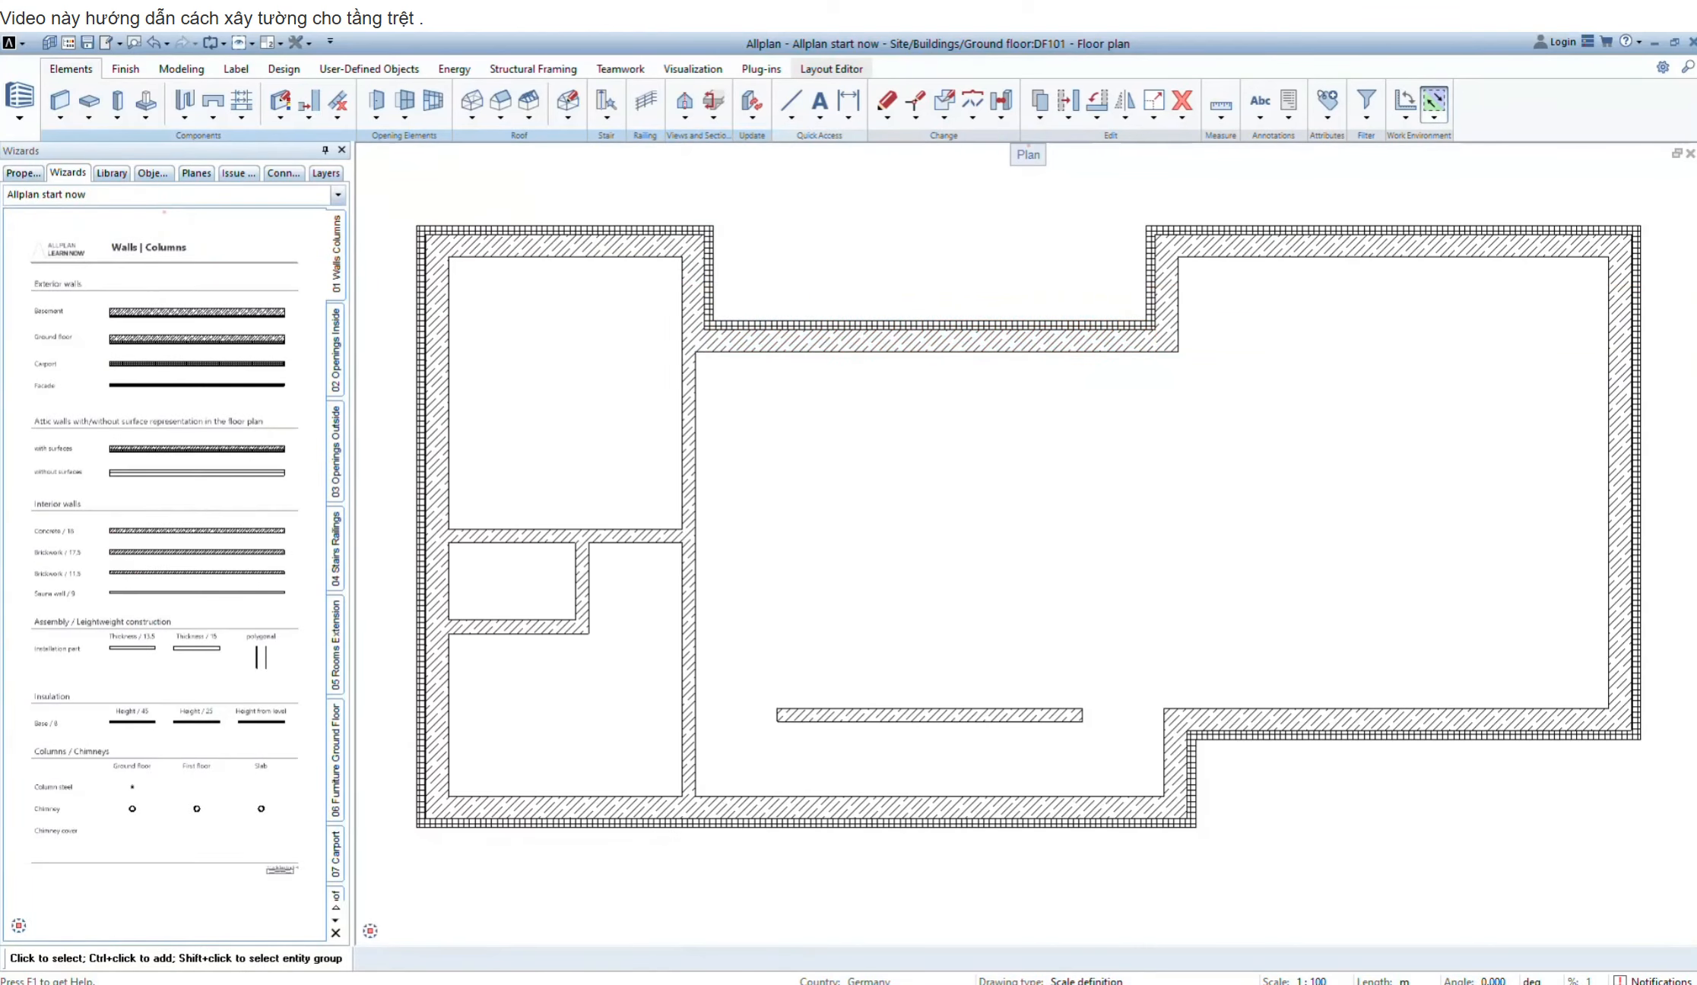